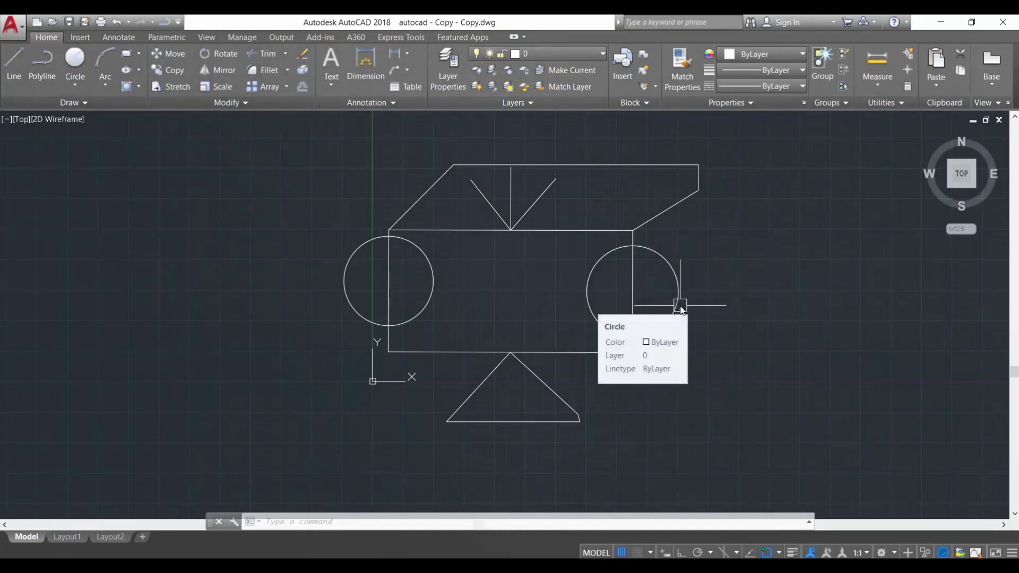
# - Create a multiline text reading "MY TEXT 01" in a wide text box below the triangle
pyautogui.write('m')
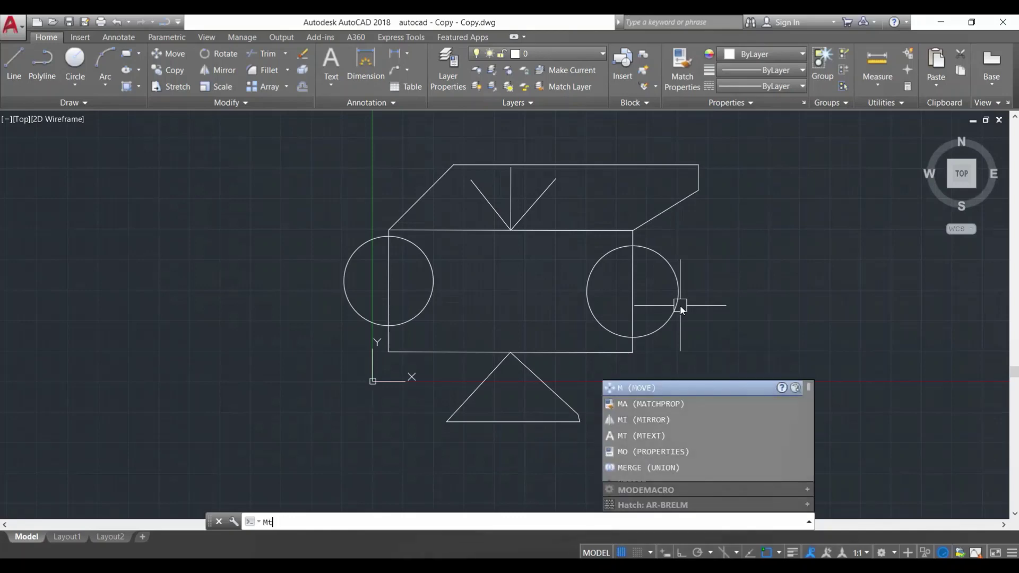
pyautogui.write('text')
pyautogui.press('Return')
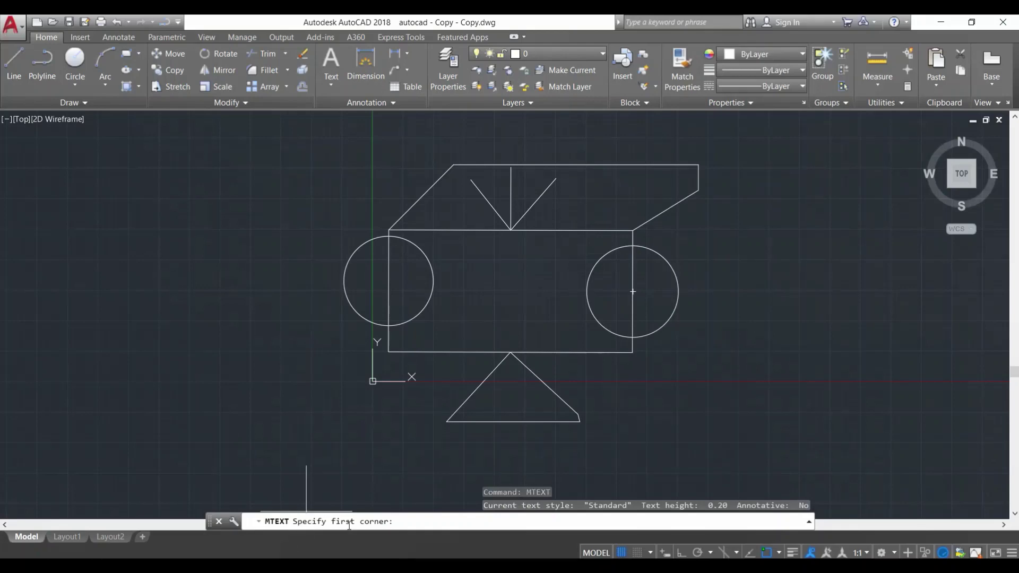
pyautogui.moveTo(366, 448); pyautogui.dragTo(335, 368, button='middle')
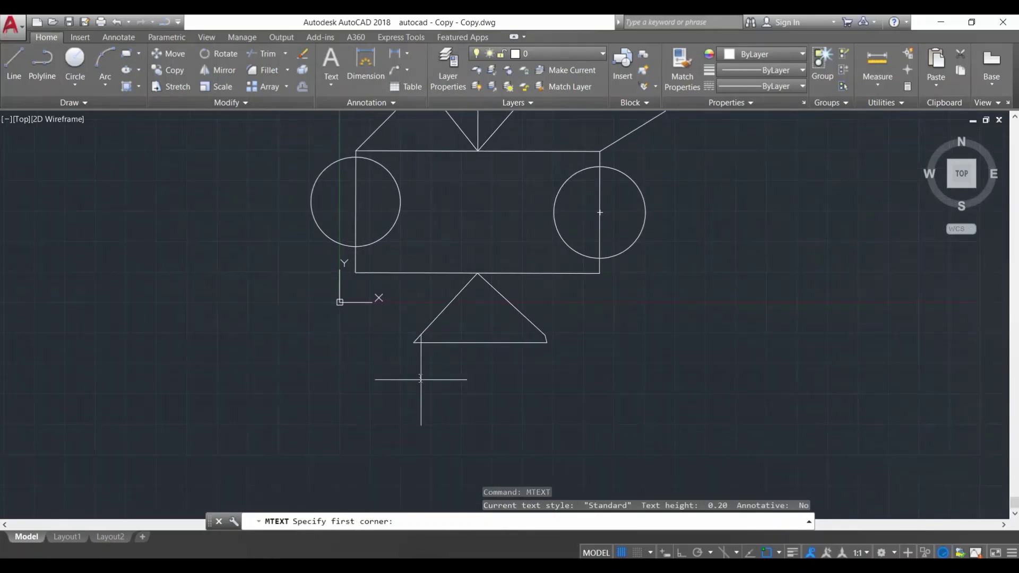
pyautogui.moveTo(423, 386); pyautogui.dragTo(376, 419, button='middle')
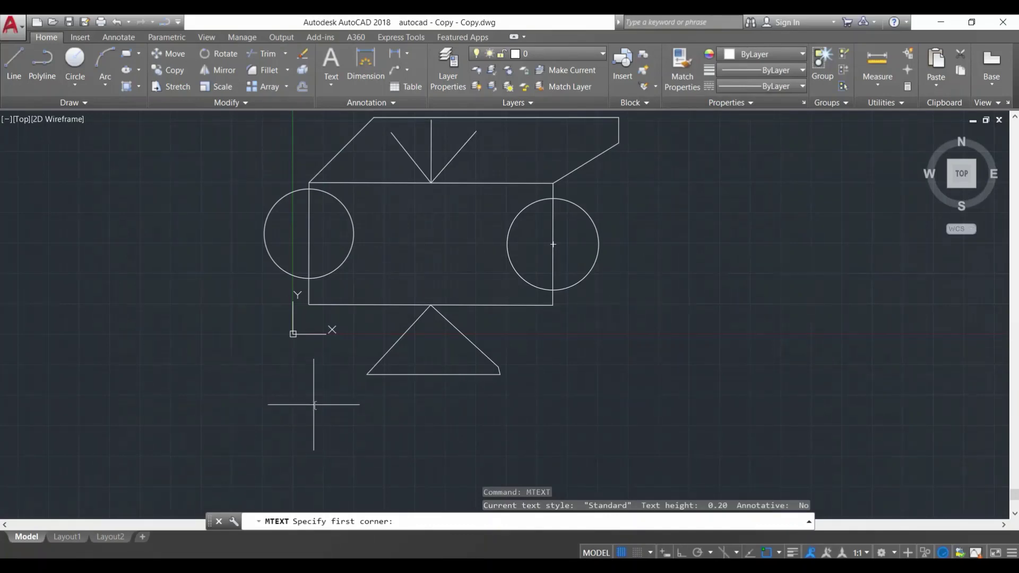
pyautogui.click(313, 404)
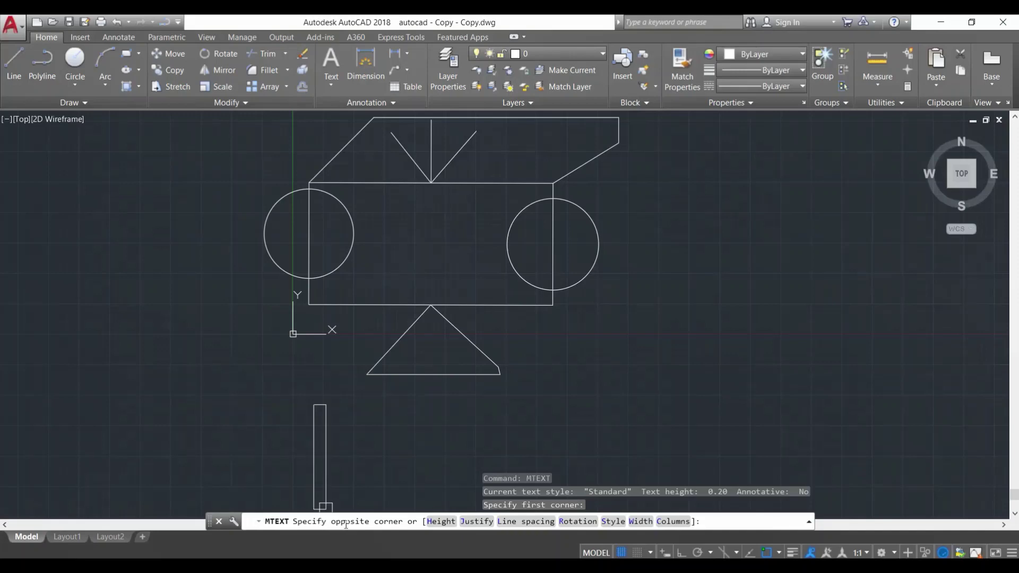
pyautogui.moveTo(387, 481)
pyautogui.mouseDown(button='middle')
pyautogui.moveTo(335, 405)
pyautogui.moveTo(511, 430)
pyautogui.moveTo(493, 401)
pyautogui.mouseUp(button='middle')
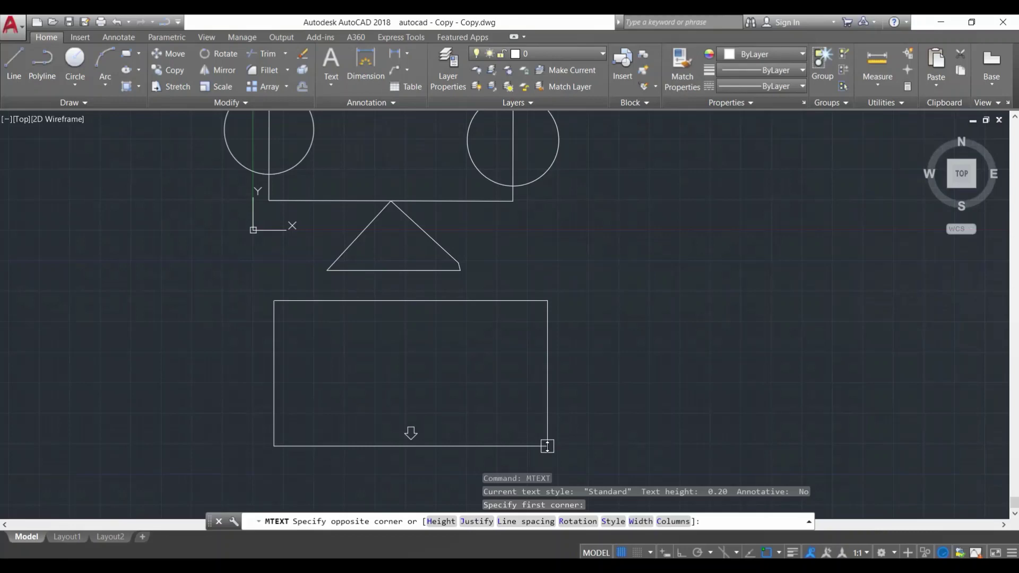
pyautogui.click(548, 446)
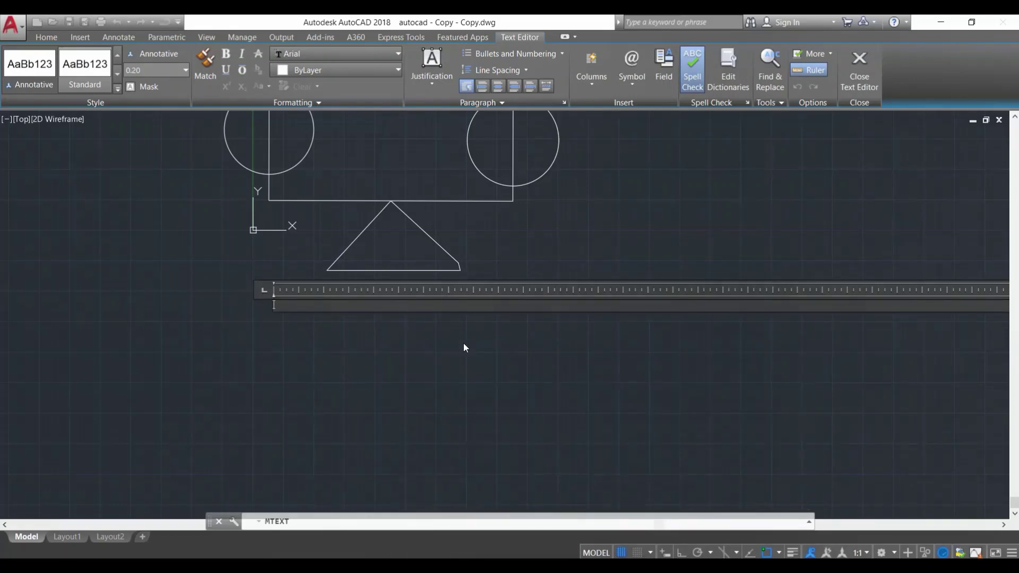
pyautogui.write('MY TEXT 01')
# - Make the whole "MY TEXT 01" text bold, keep the Arial font, and finish editing it
pyautogui.moveTo(330, 307); pyautogui.dragTo(240, 313)
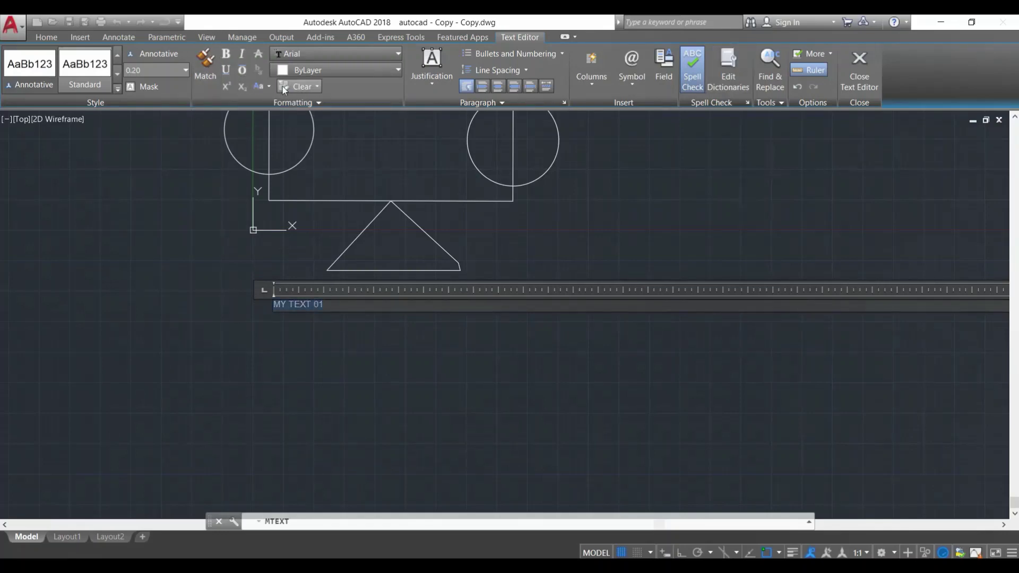
pyautogui.click(226, 55)
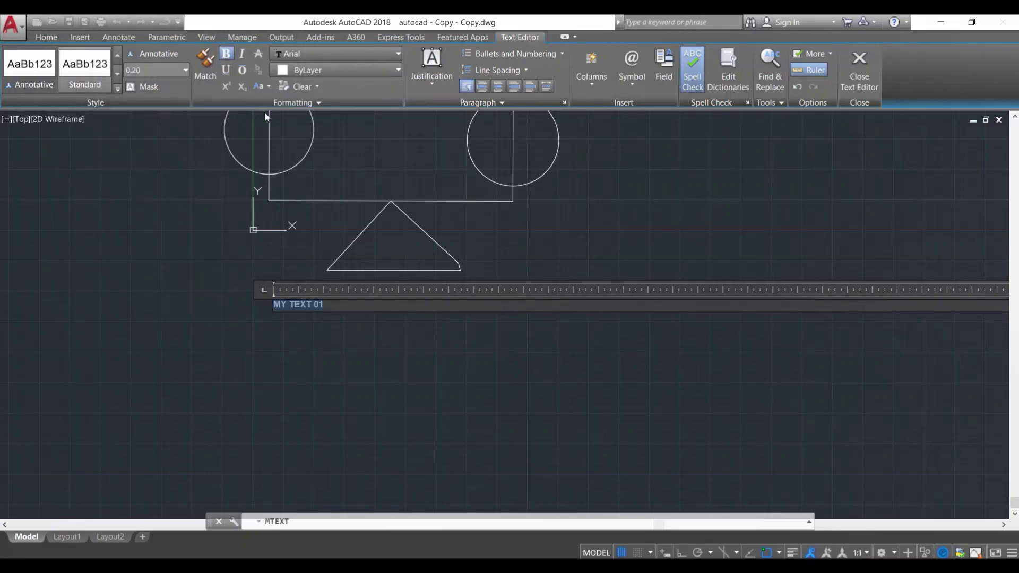
pyautogui.click(304, 53)
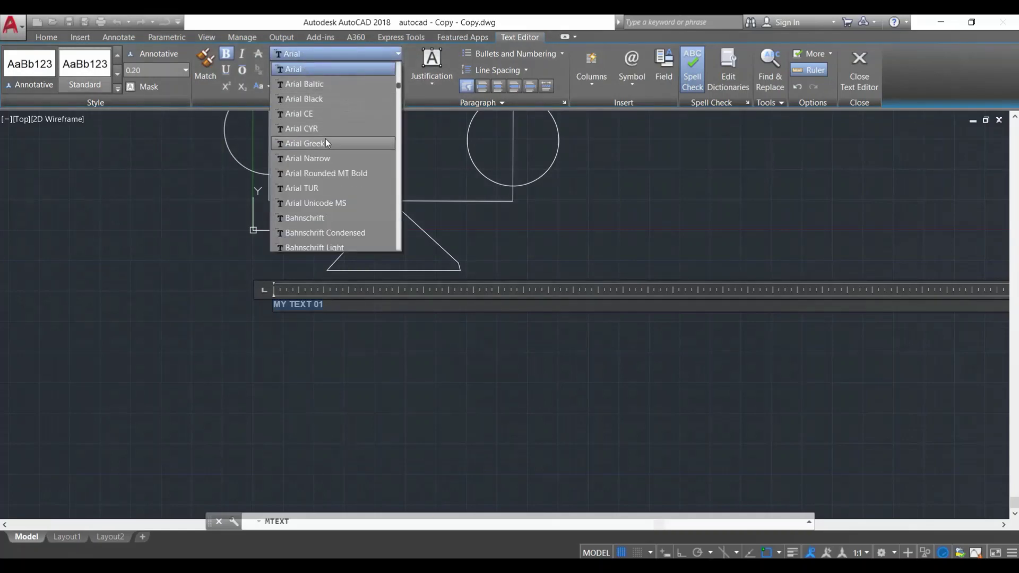
pyautogui.scroll(-2, 318, 170)
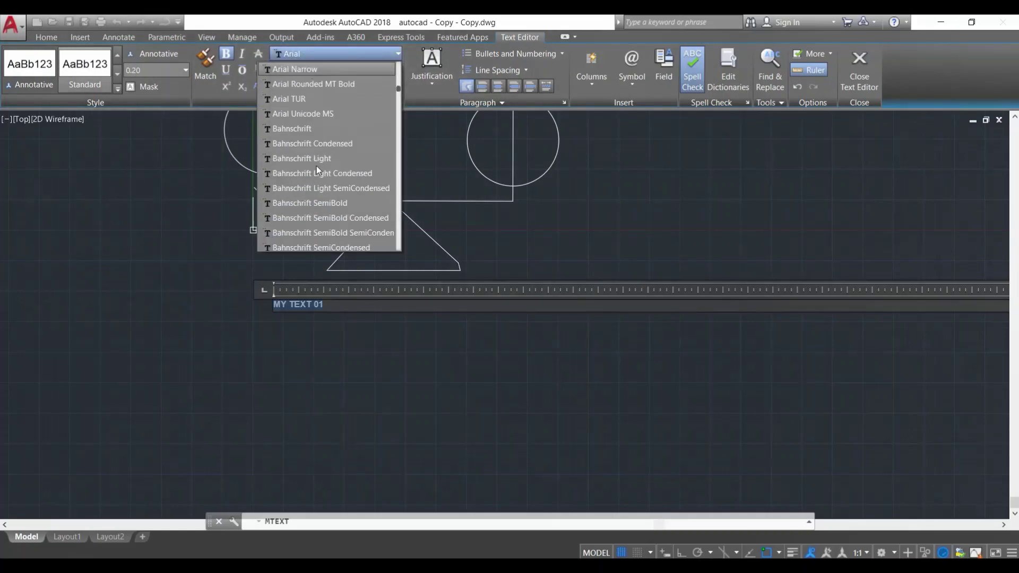
pyautogui.scroll(6, 318, 166)
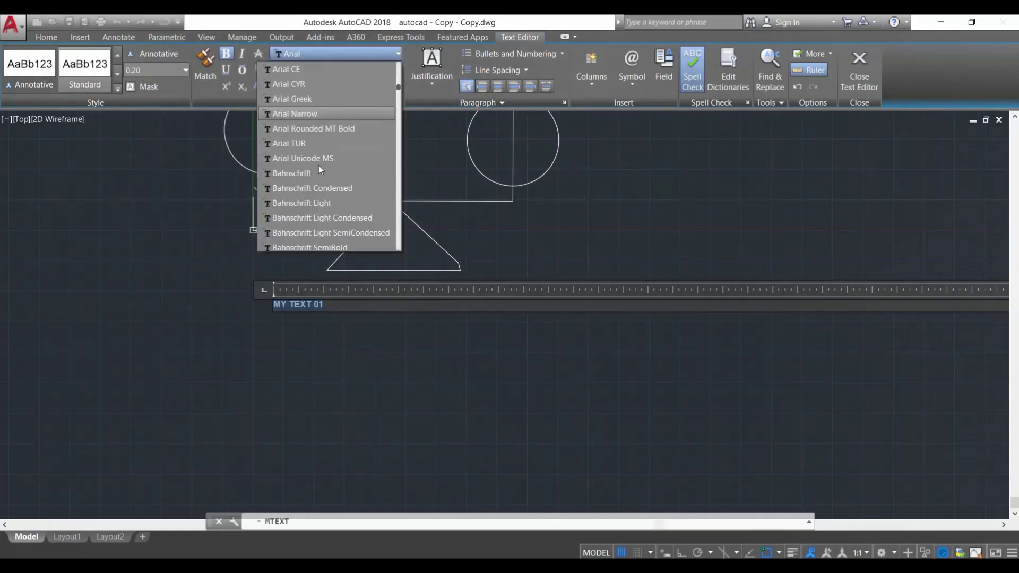
pyautogui.click(377, 52)
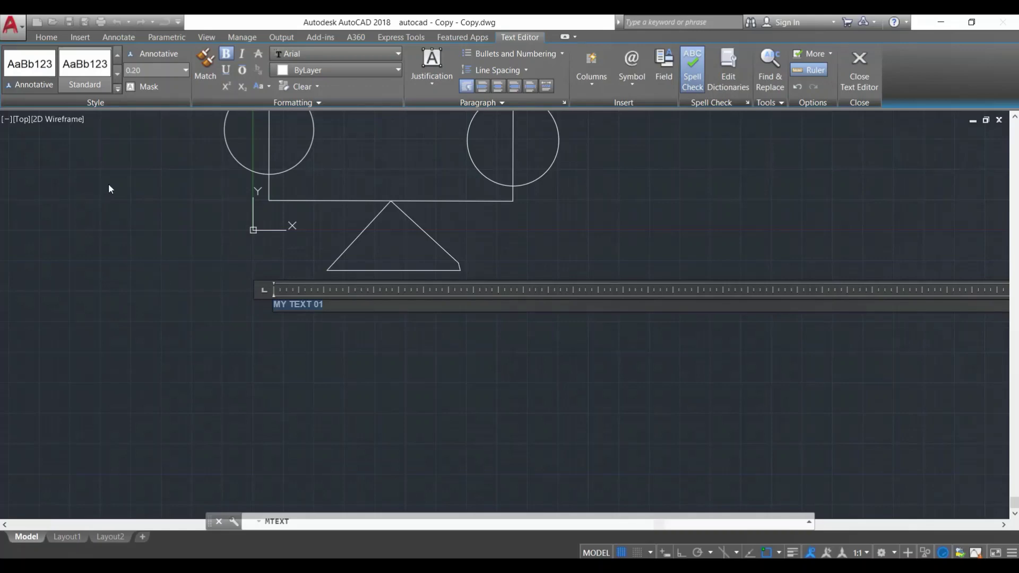
pyautogui.press('Escape')
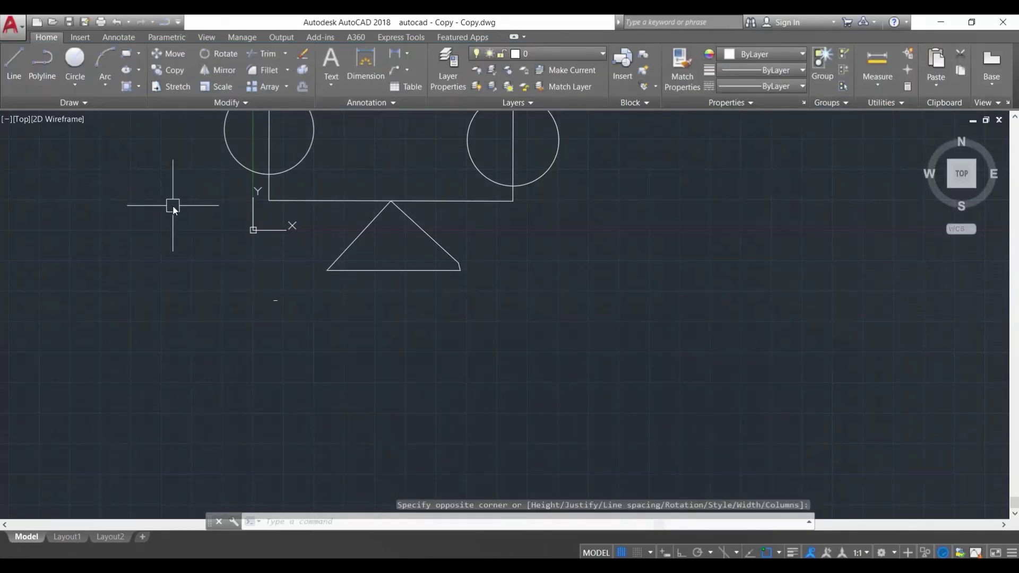
# - Scale up the tiny text below the triangle about its left end to a text height of about 5.31
pyautogui.moveTo(173, 208); pyautogui.dragTo(136, 312, button='middle')
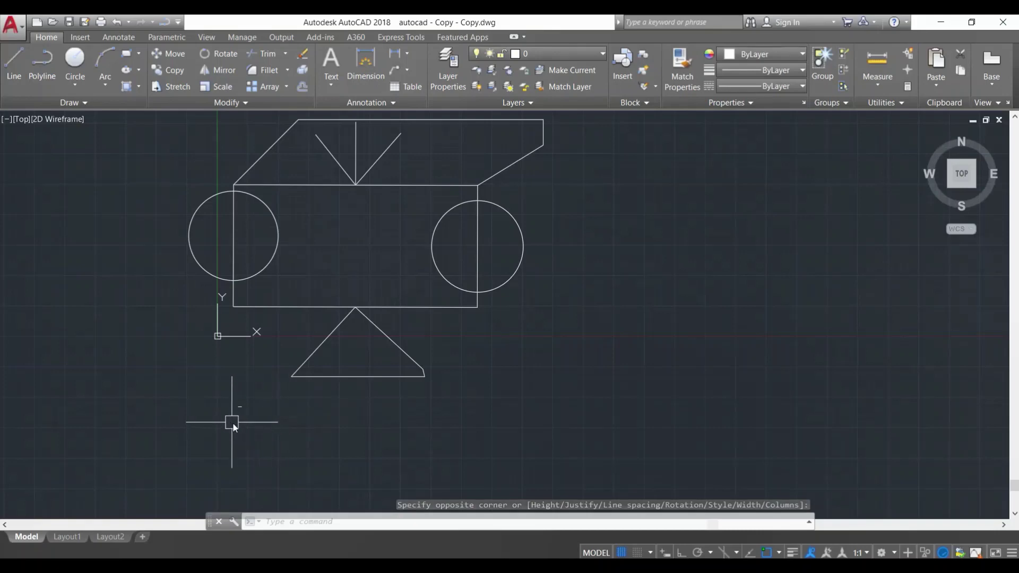
pyautogui.scroll(-2, 246, 418)
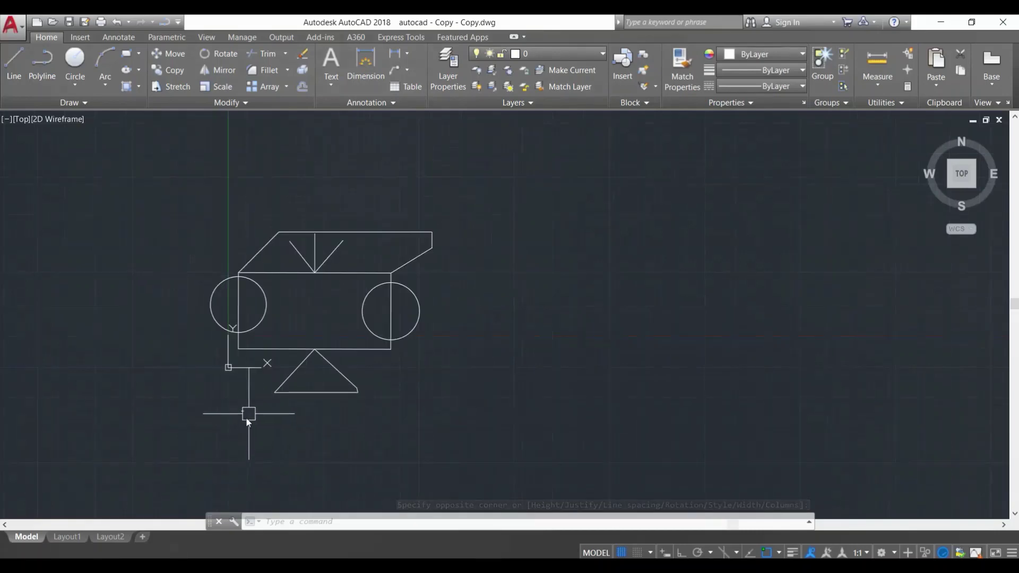
pyautogui.scroll(2, 235, 405)
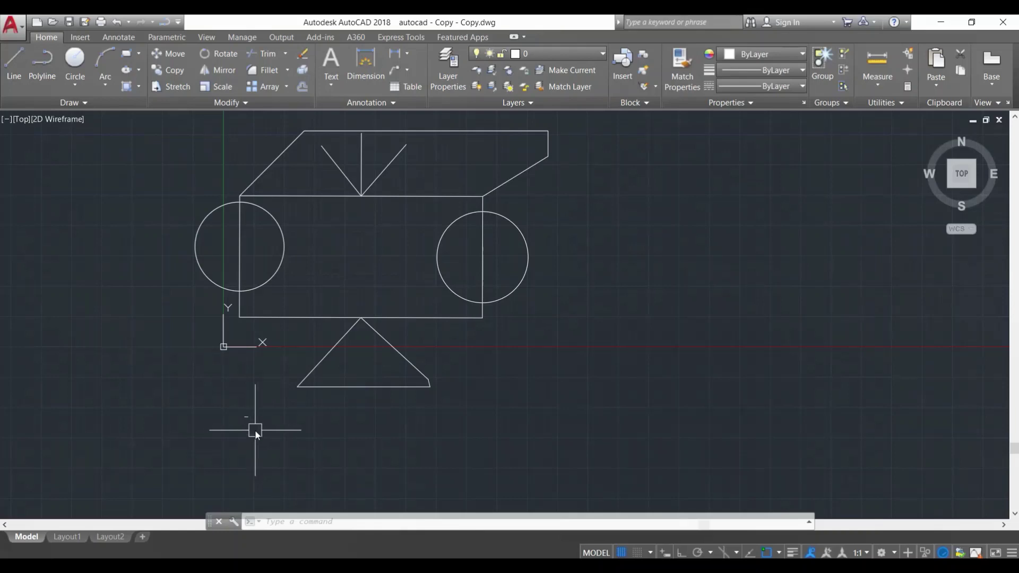
pyautogui.click(258, 431)
pyautogui.click(222, 402)
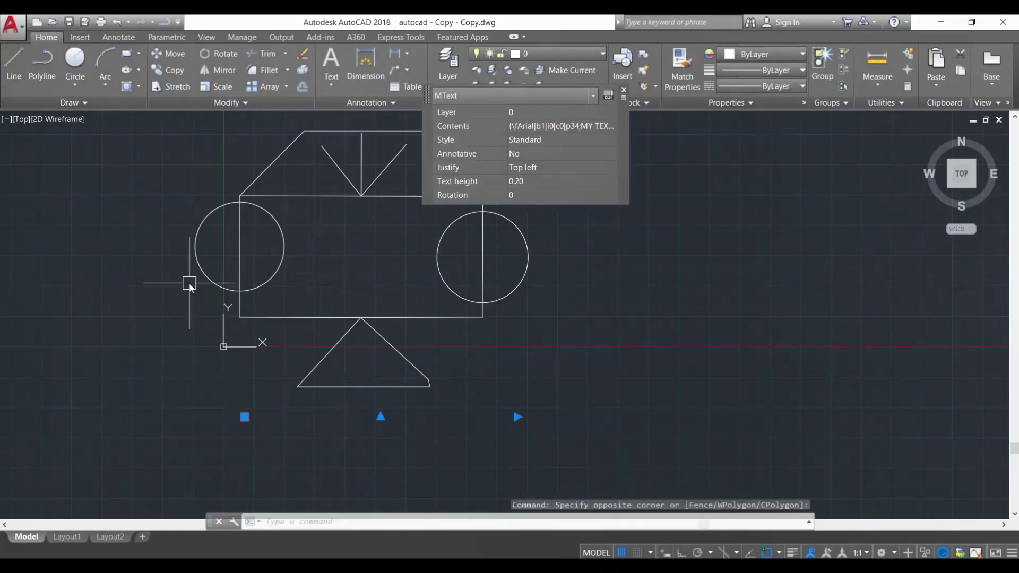
pyautogui.write('sc')
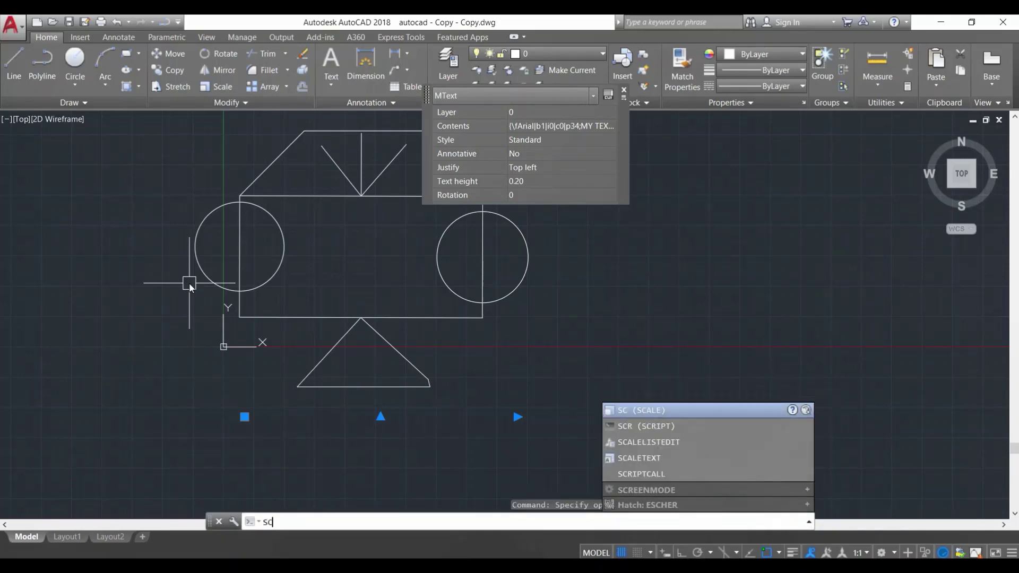
pyautogui.press('Return')
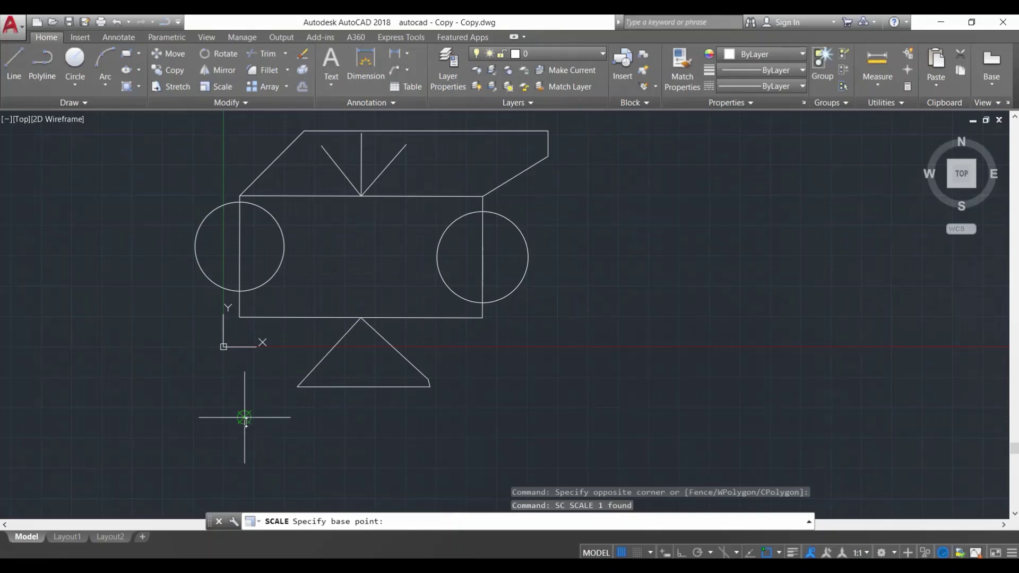
pyautogui.scroll(8, 244, 418)
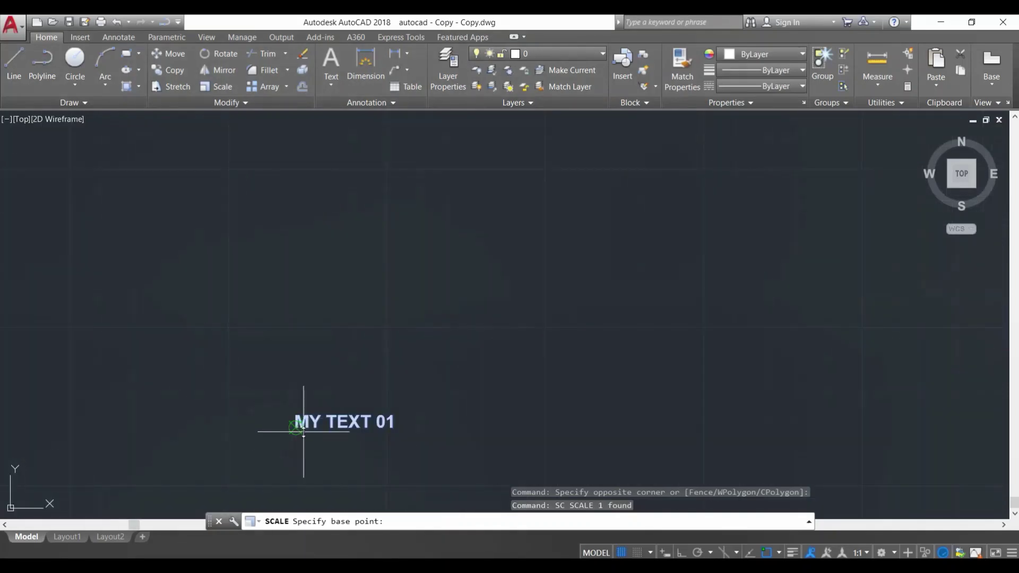
pyautogui.click(302, 428)
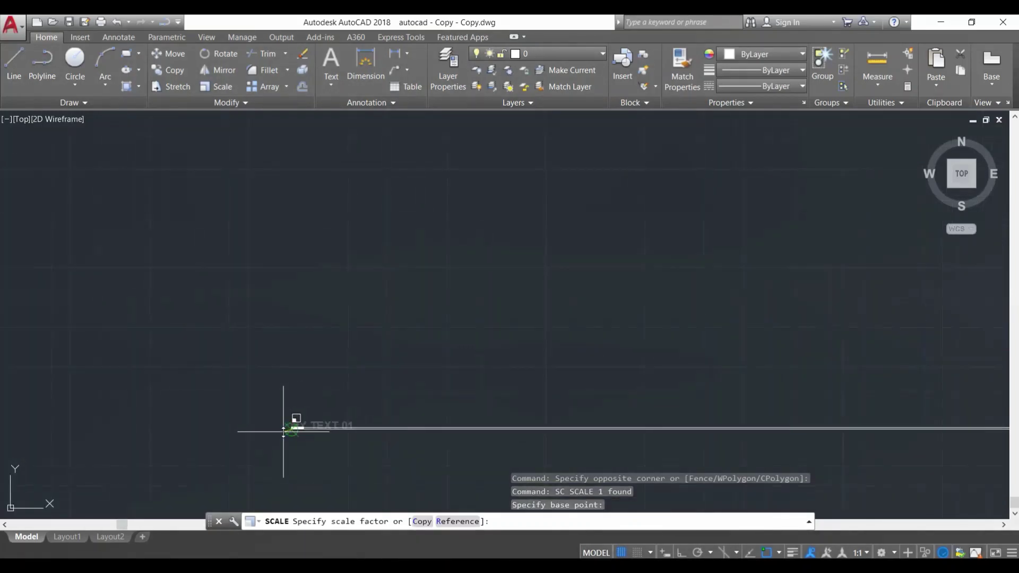
pyautogui.scroll(-8, 283, 431)
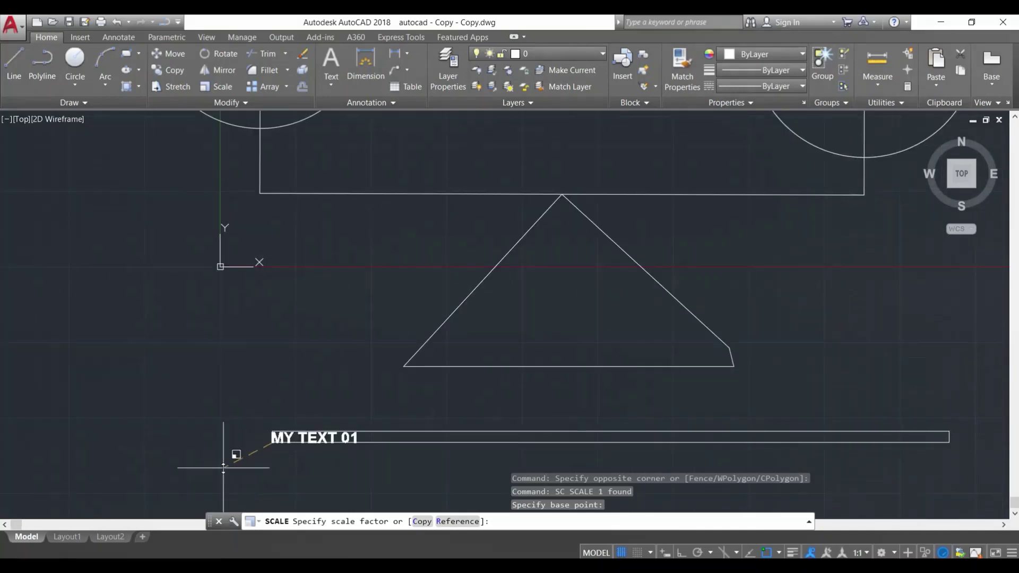
pyautogui.moveTo(217, 455); pyautogui.dragTo(239, 387, button='middle')
pyautogui.scroll(-3, 235, 399)
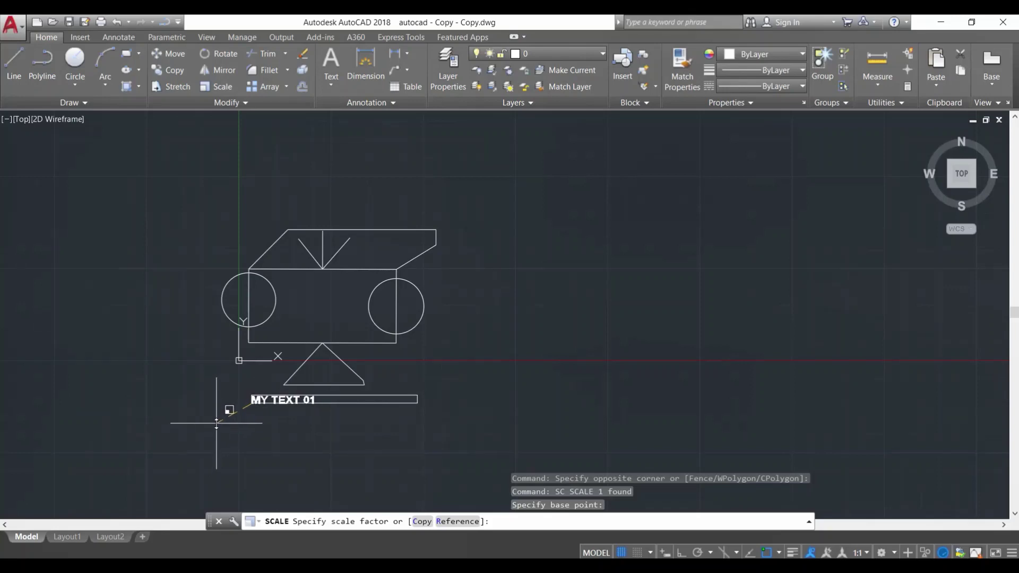
pyautogui.click(221, 417)
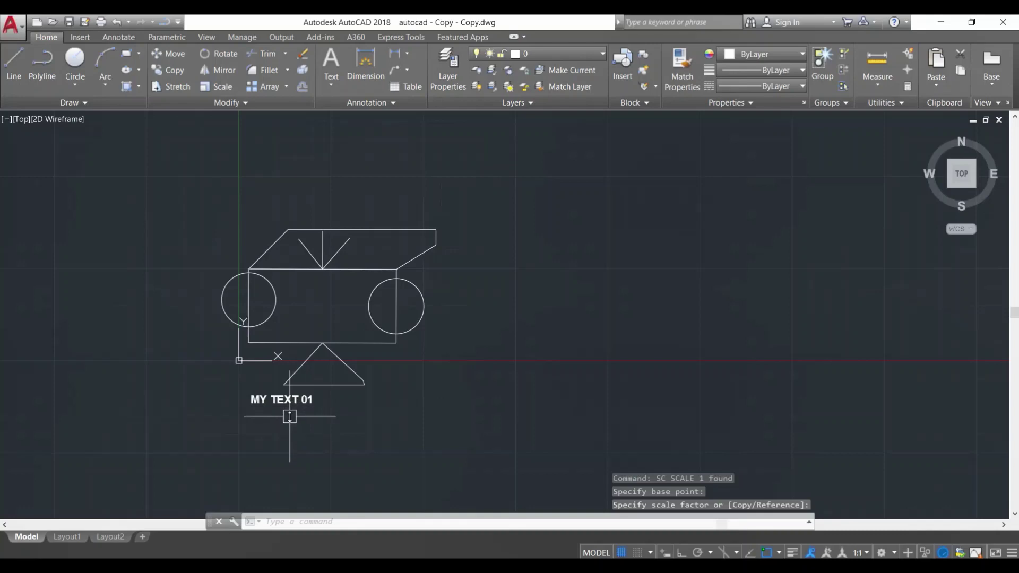
# - Move the "MY TEXT 01" text sideways so it sits centred beneath the triangle
pyautogui.scroll(2, 287, 417)
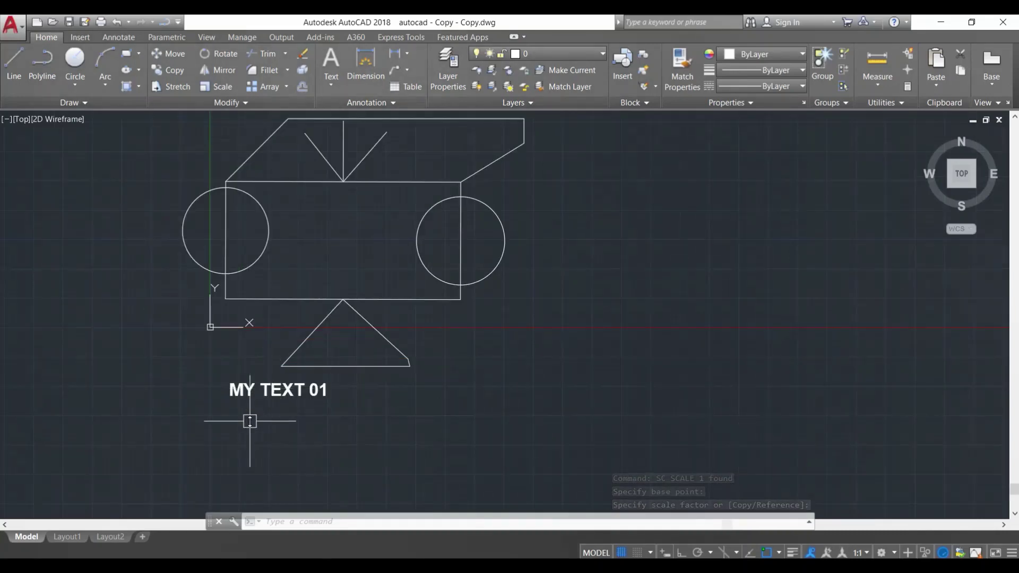
pyautogui.scroll(-2, 248, 427)
pyautogui.scroll(2, 253, 415)
pyautogui.click(259, 399)
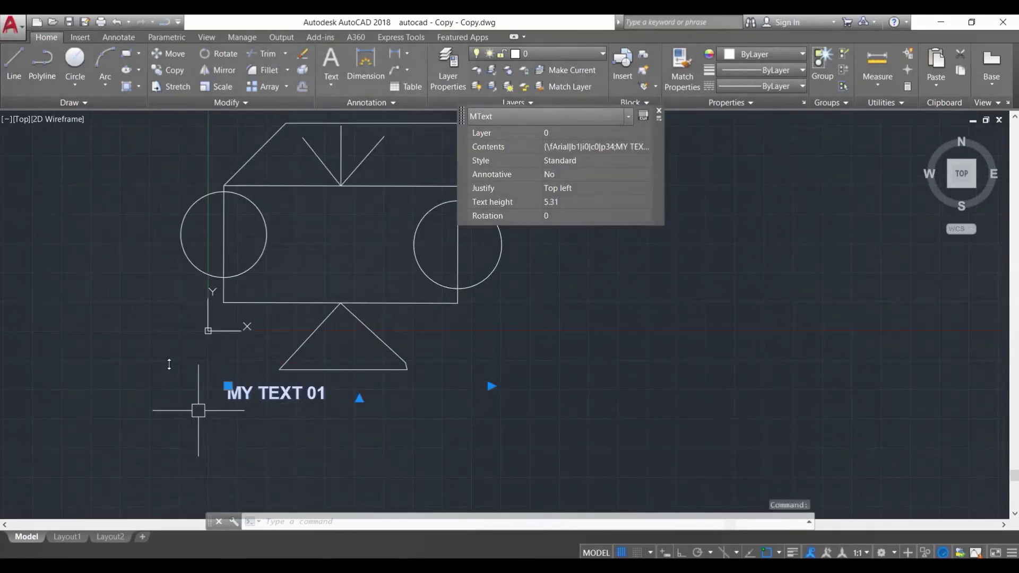
pyautogui.moveTo(170, 364)
pyautogui.mouseDown(button='middle')
pyautogui.moveTo(146, 362)
pyautogui.moveTo(132, 375)
pyautogui.mouseUp(button='middle')
pyautogui.write('M')
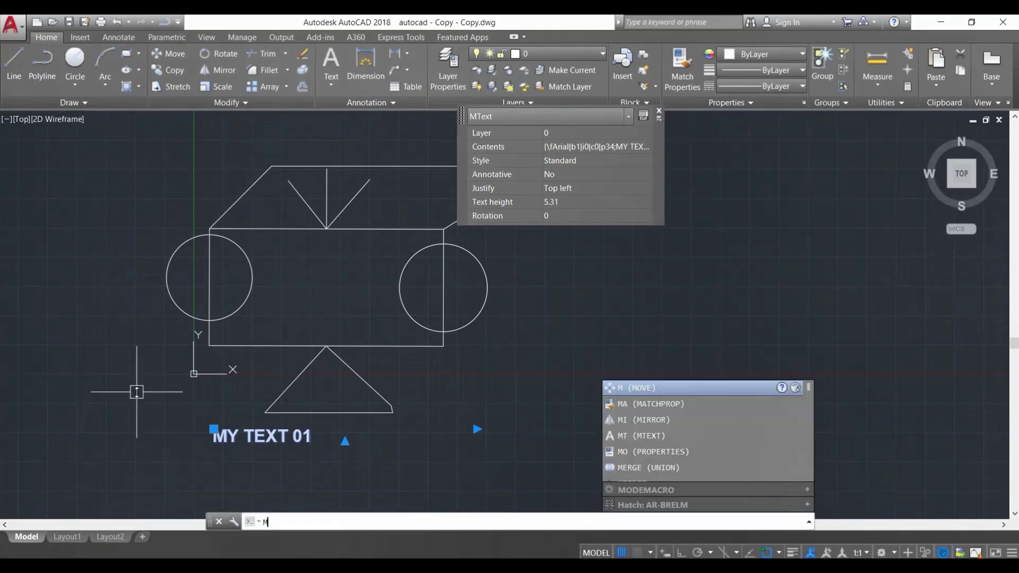
pyautogui.press('Return')
pyautogui.click(137, 460)
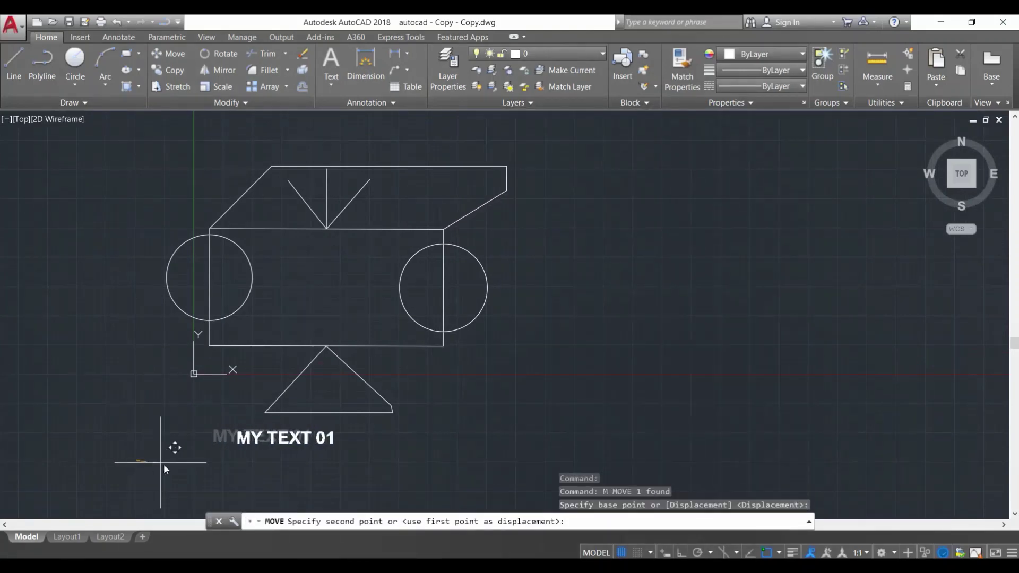
pyautogui.press('Escape')
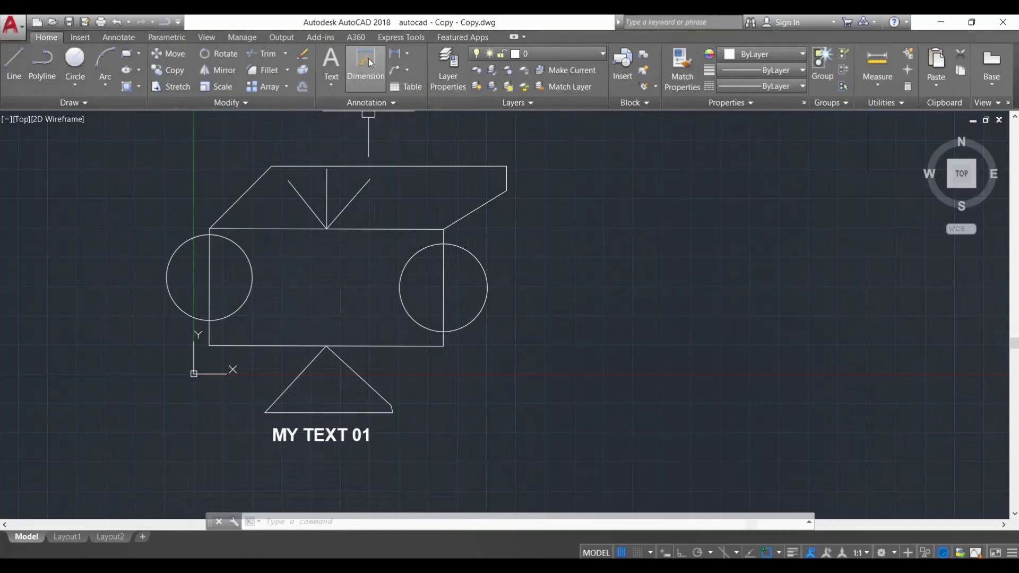
# - Dimension the top horizontal edge of the upper shape, placing the dimension line just above it
pyautogui.click(368, 59)
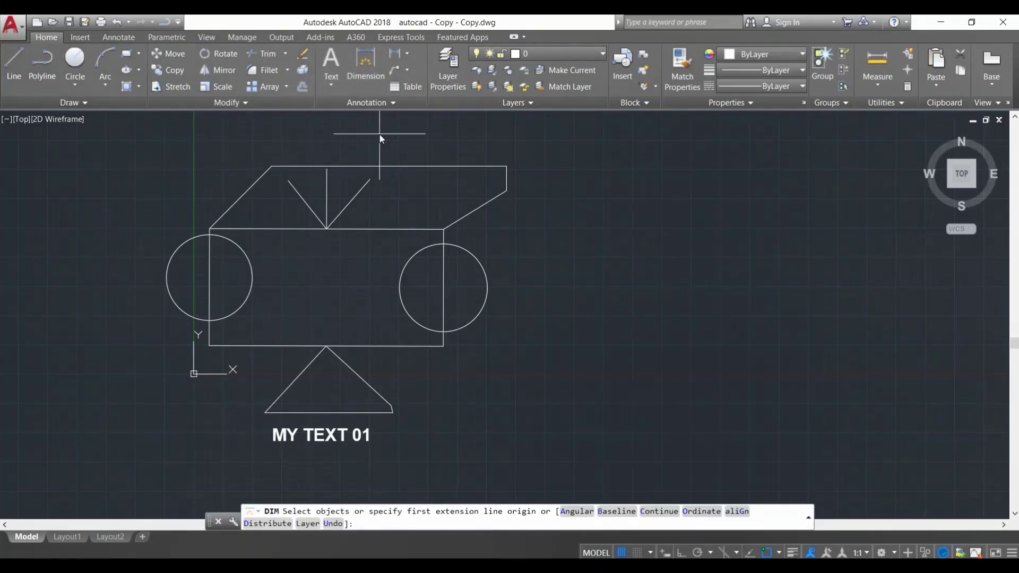
pyautogui.moveTo(301, 171); pyautogui.dragTo(326, 185, button='middle')
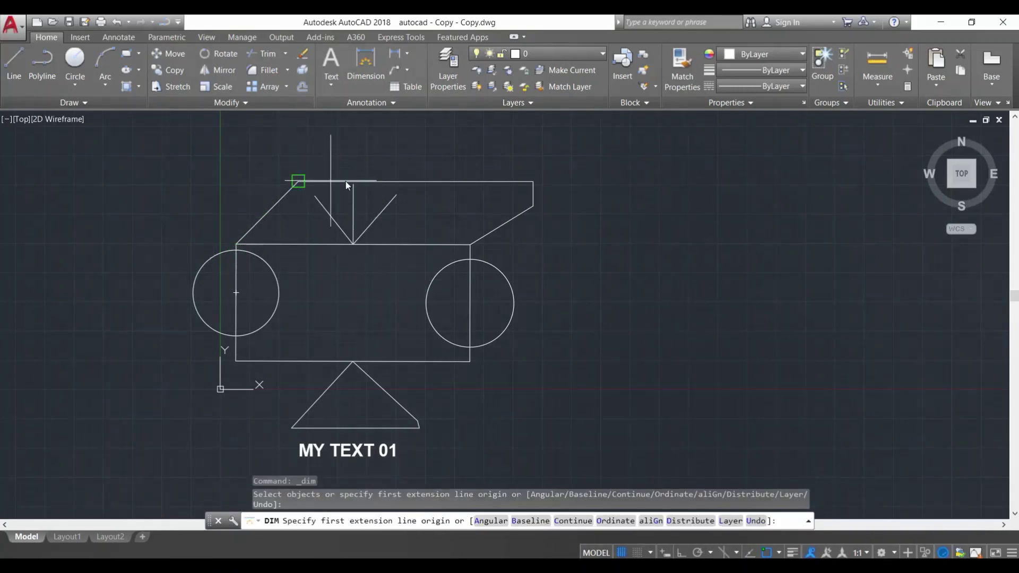
pyautogui.click(296, 182)
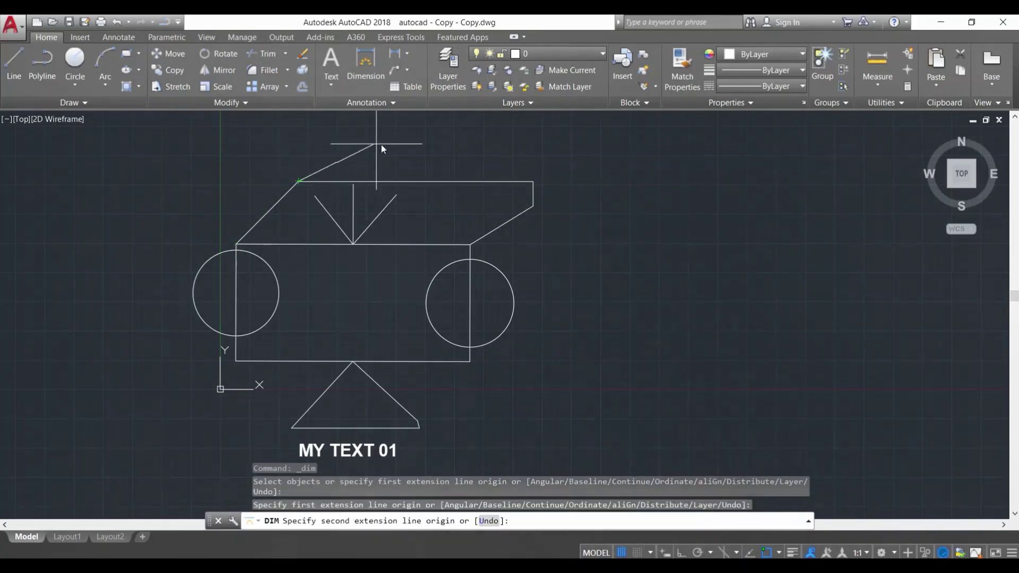
pyautogui.click(528, 182)
pyautogui.scroll(3, 486, 164)
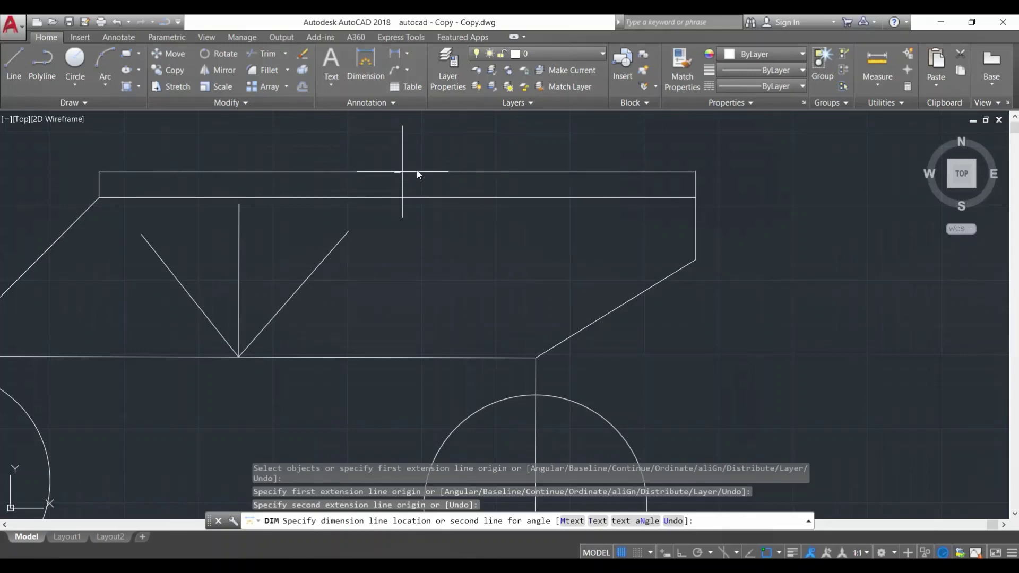
pyautogui.click(515, 172)
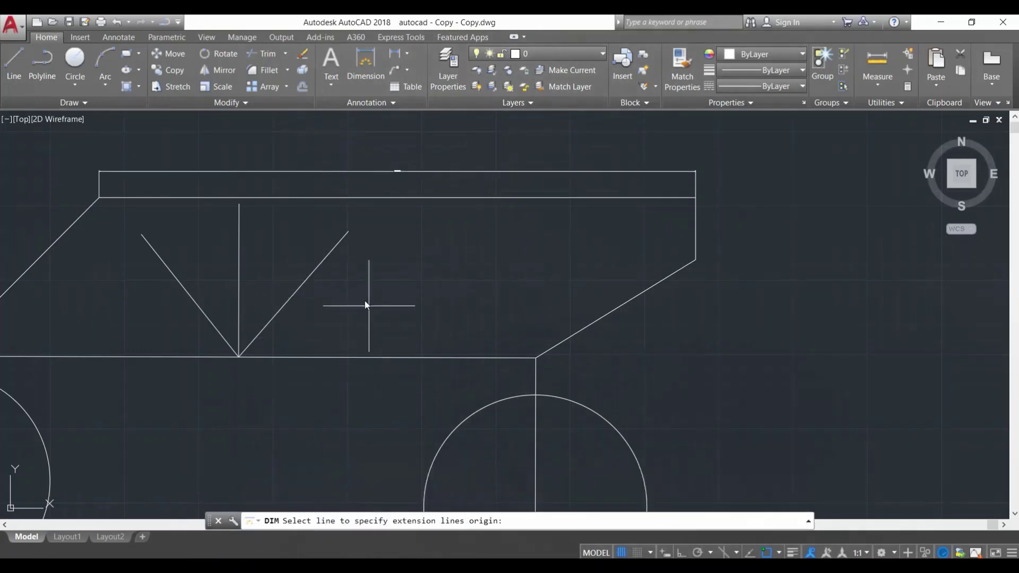
# - End dimensioning and examine the size of the new dimension's text and arrows relative to the whole drawing
pyautogui.scroll(5, 475, 174)
pyautogui.scroll(3, 475, 174)
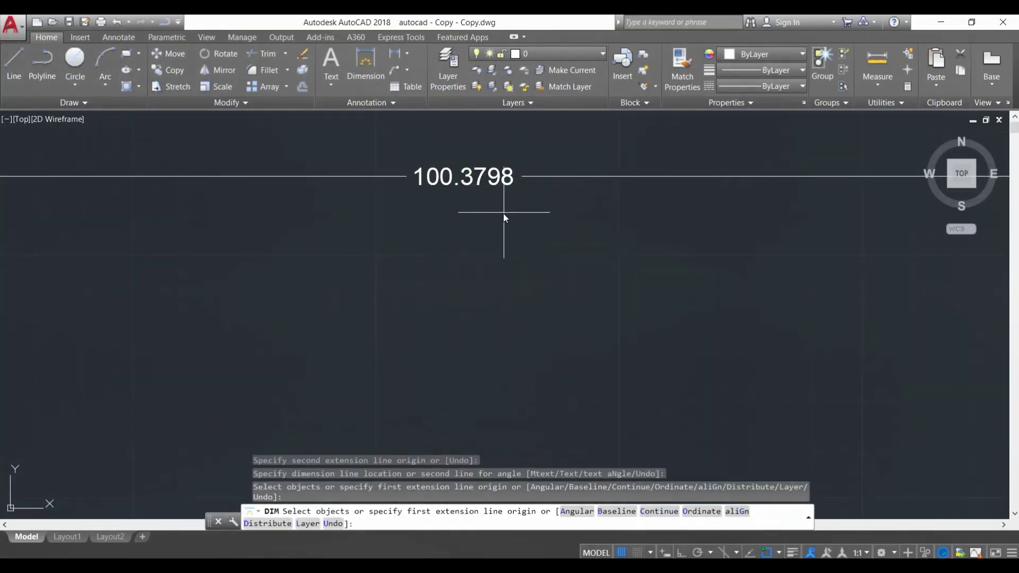
pyautogui.scroll(-10, 503, 214)
pyautogui.scroll(4, 490, 251)
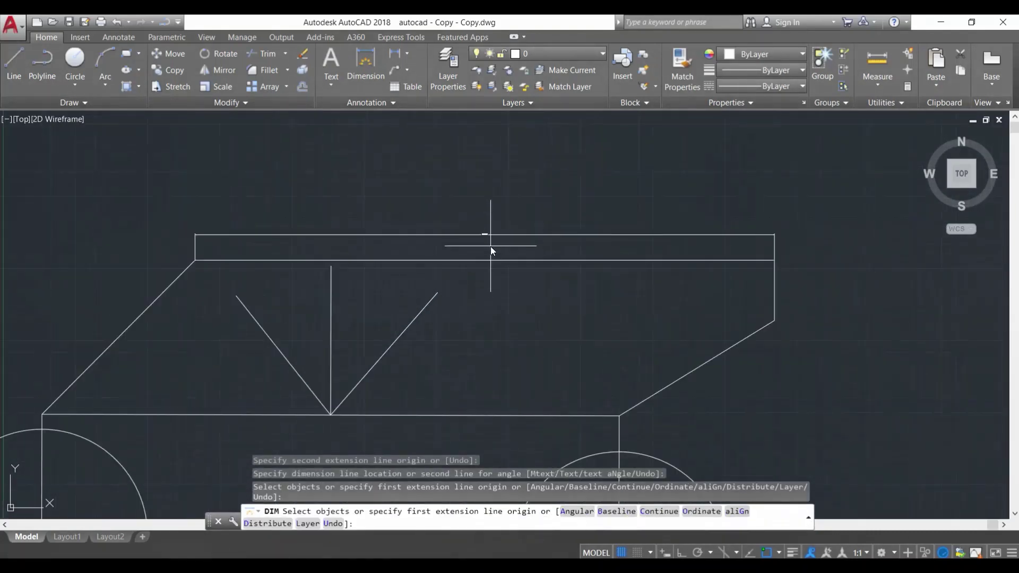
pyautogui.press('Escape')
pyautogui.press('Escape')
pyautogui.scroll(-6, 487, 245)
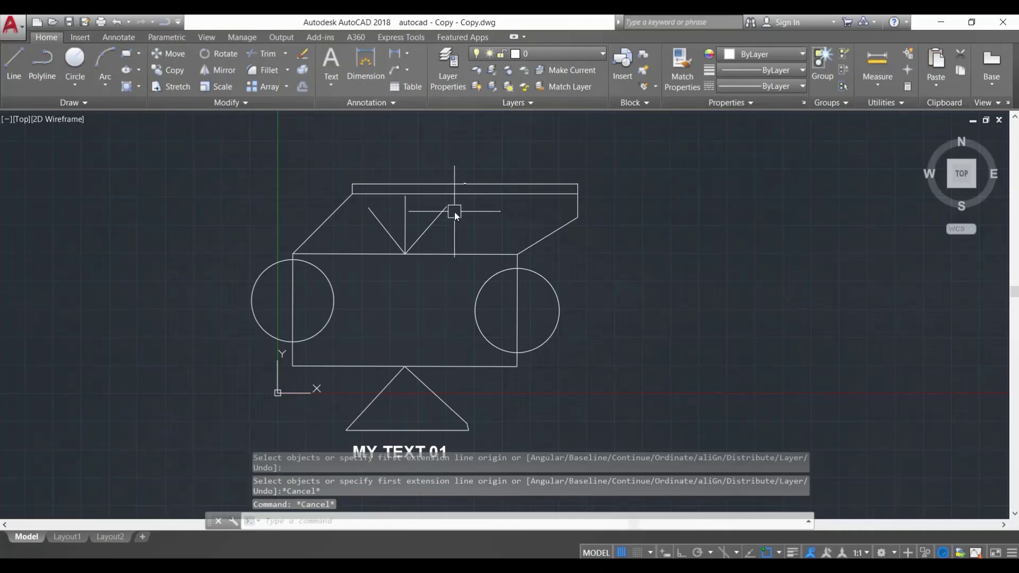
pyautogui.press('Escape')
pyautogui.press('Escape')
pyautogui.scroll(4, 454, 191)
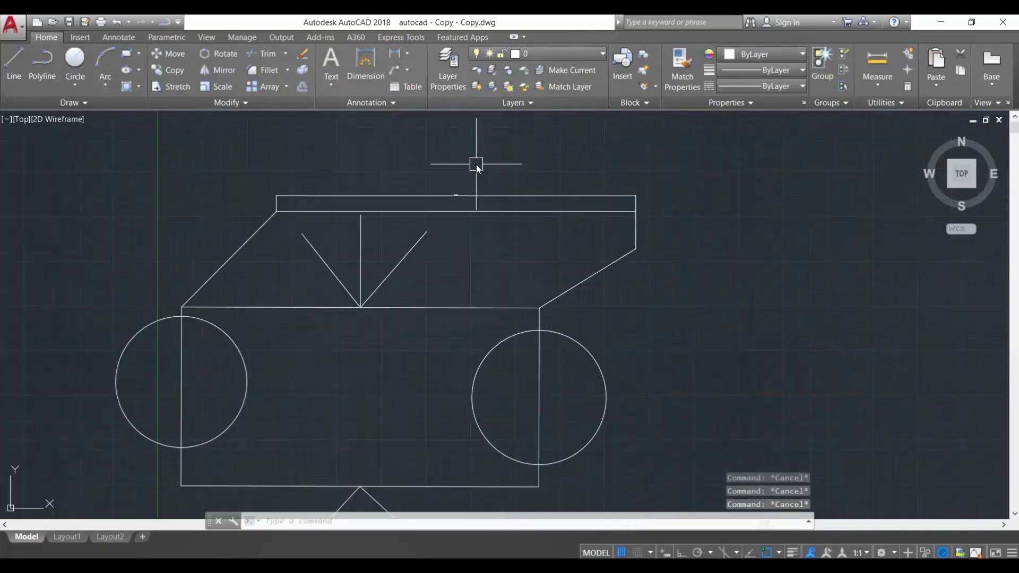
pyautogui.moveTo(416, 173)
pyautogui.mouseDown(button='middle')
pyautogui.moveTo(343, 206)
pyautogui.moveTo(489, 218)
pyautogui.mouseUp(button='middle')
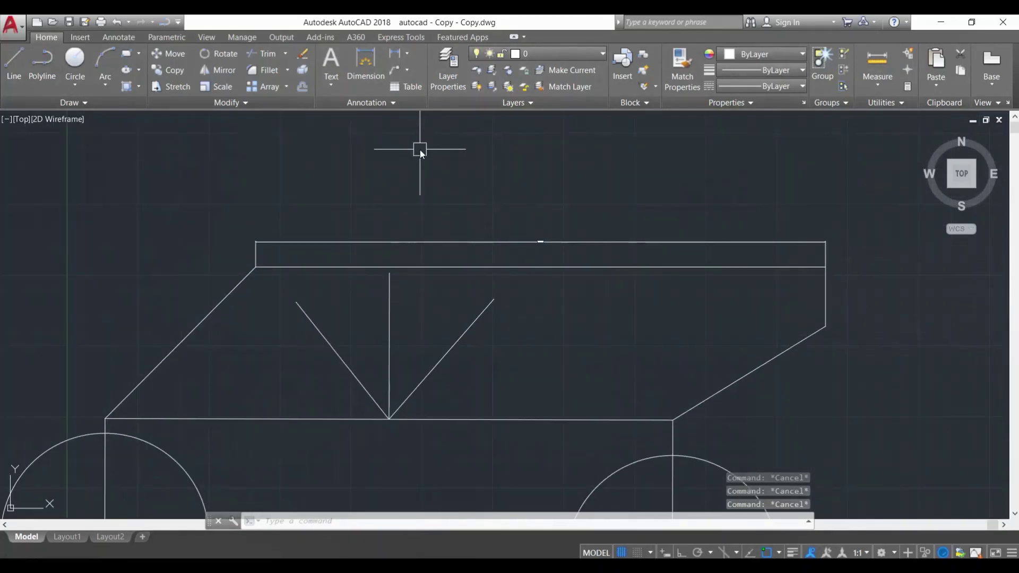
pyautogui.click(355, 103)
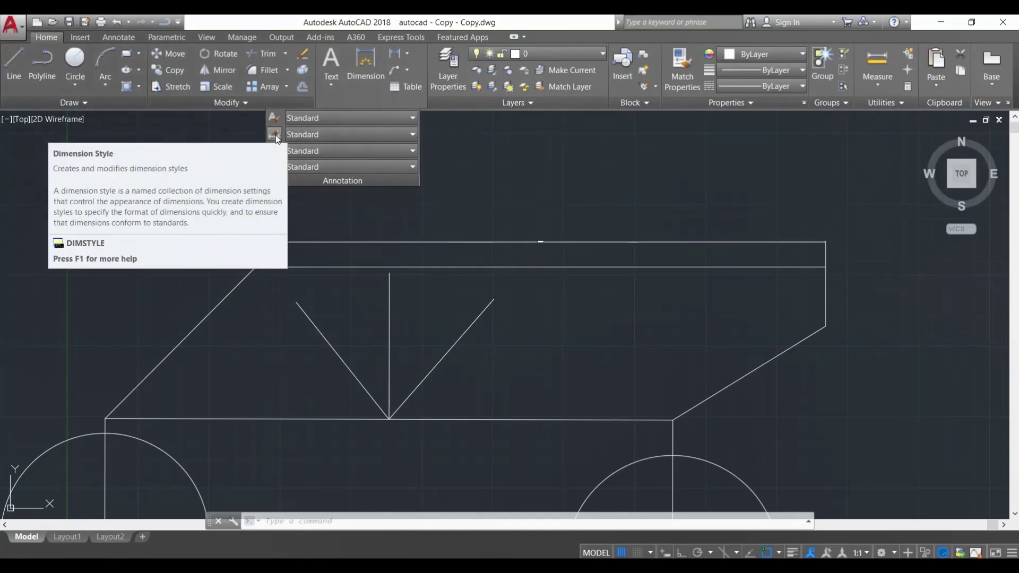
pyautogui.press('Escape')
pyautogui.press('Escape')
pyautogui.press('Escape')
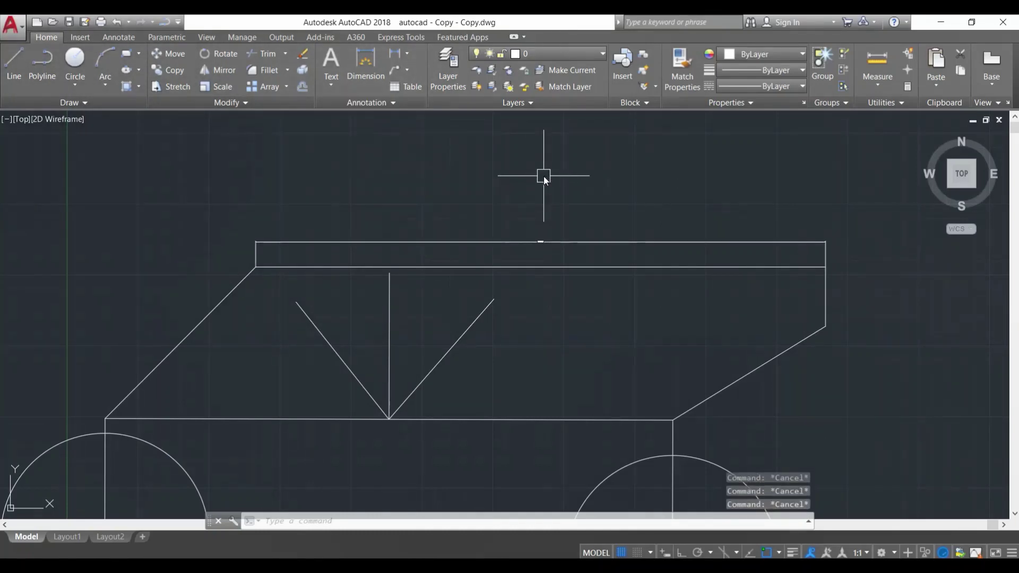
# - Modify the Standard dimension style so that its overall scale is 5, and close the style manager
pyautogui.write('d')
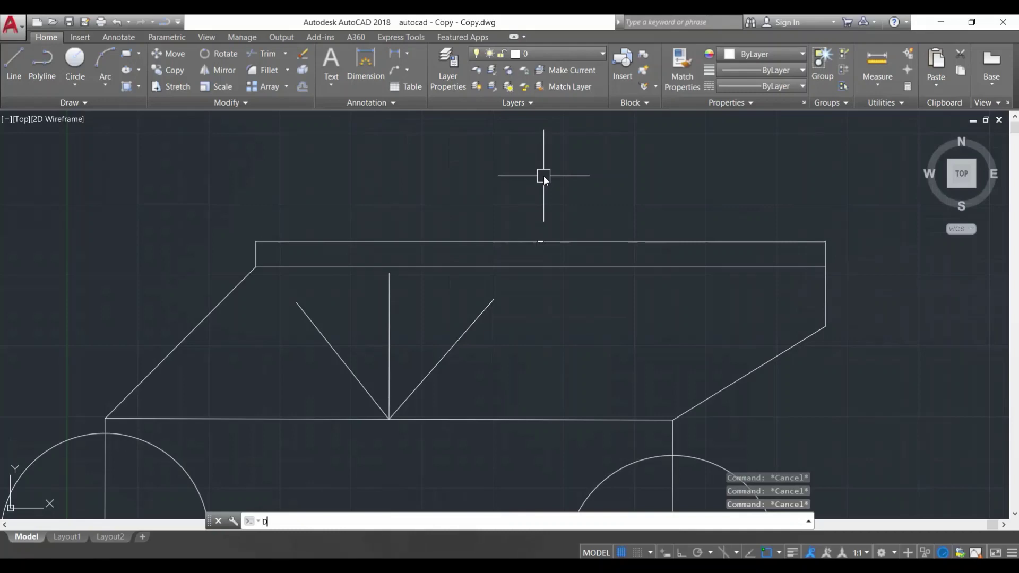
pyautogui.press('Return')
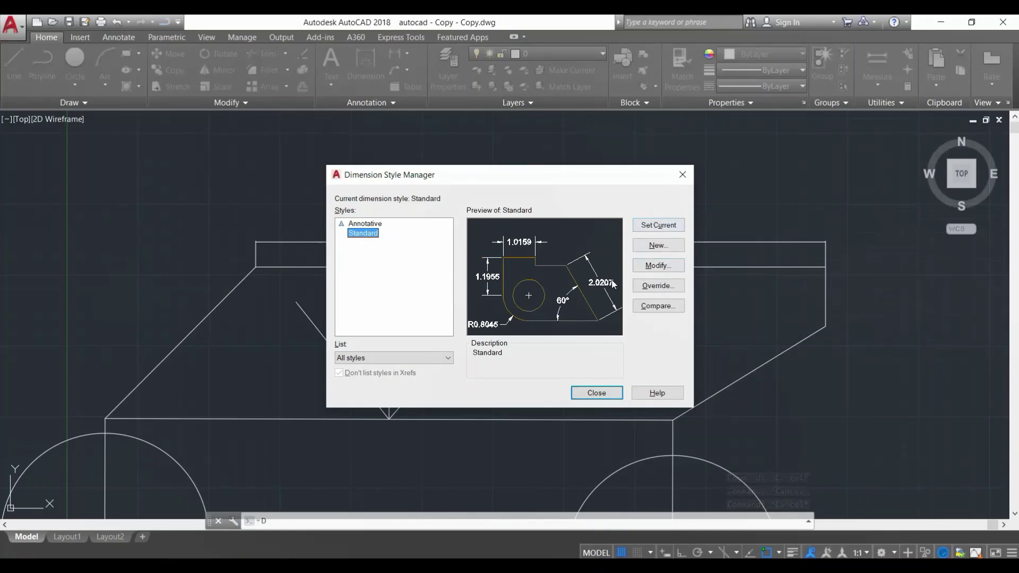
pyautogui.click(644, 271)
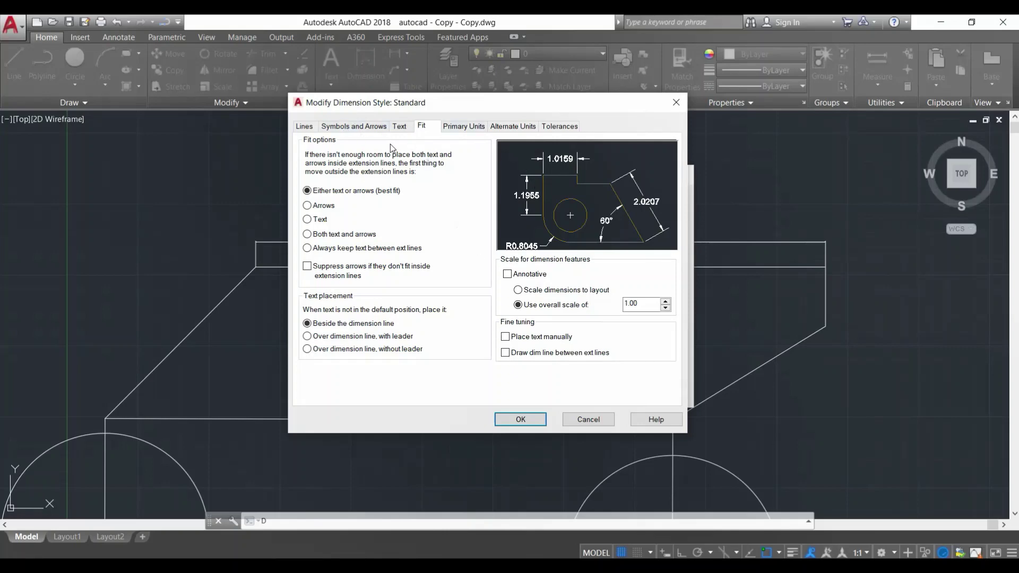
pyautogui.click(337, 131)
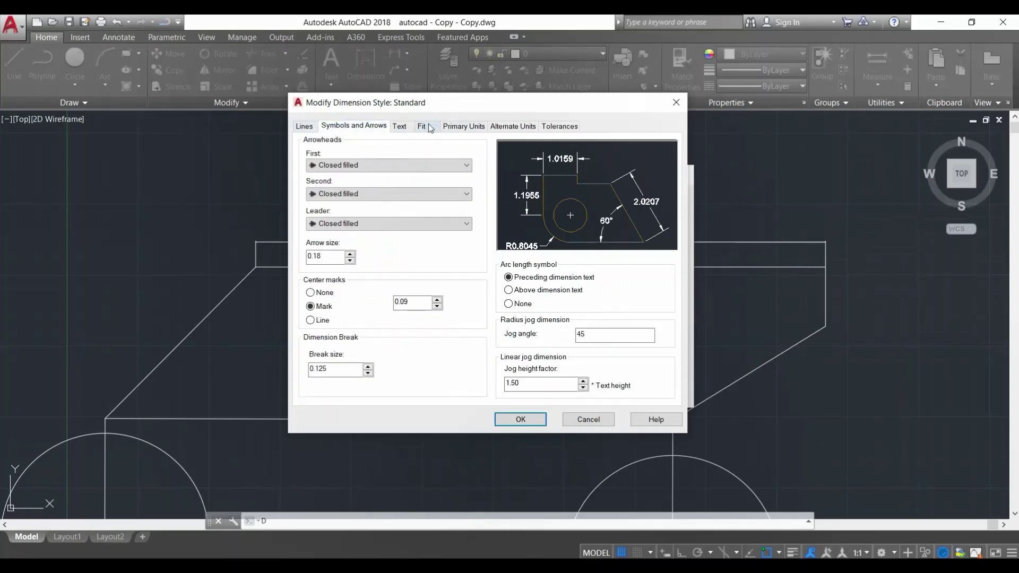
pyautogui.click(400, 127)
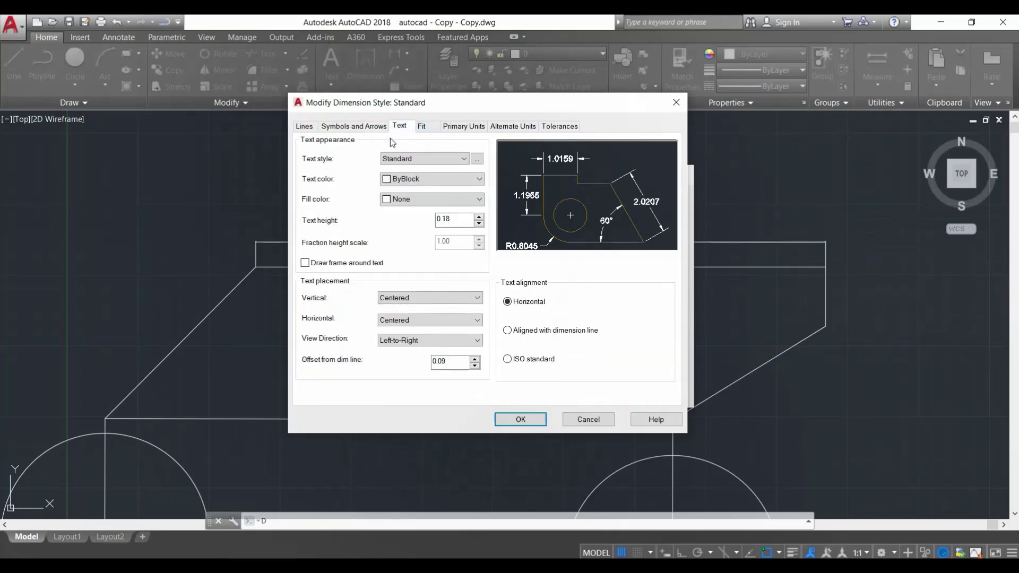
pyautogui.click(423, 127)
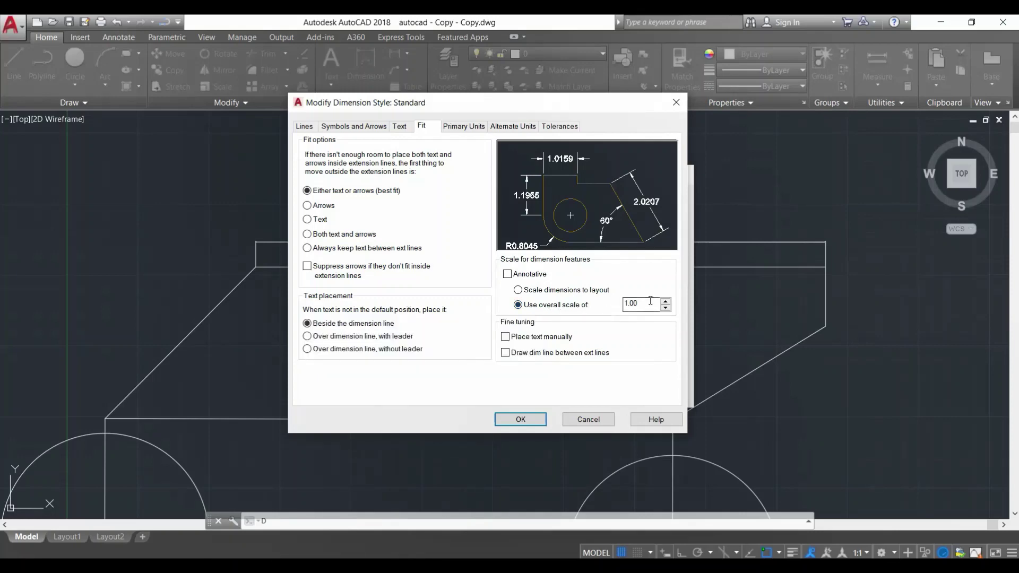
pyautogui.moveTo(649, 302); pyautogui.dragTo(577, 306)
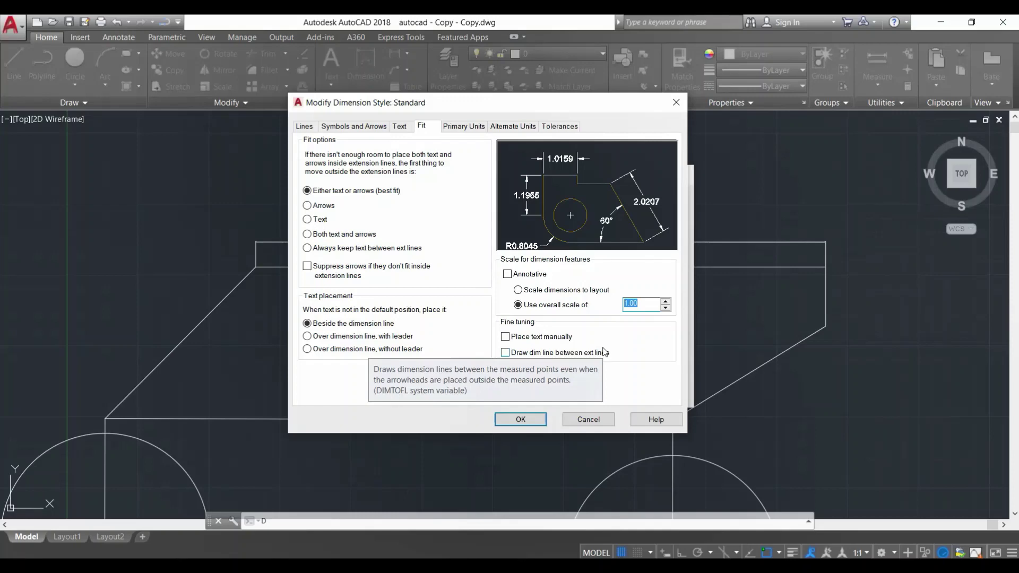
pyautogui.write('5')
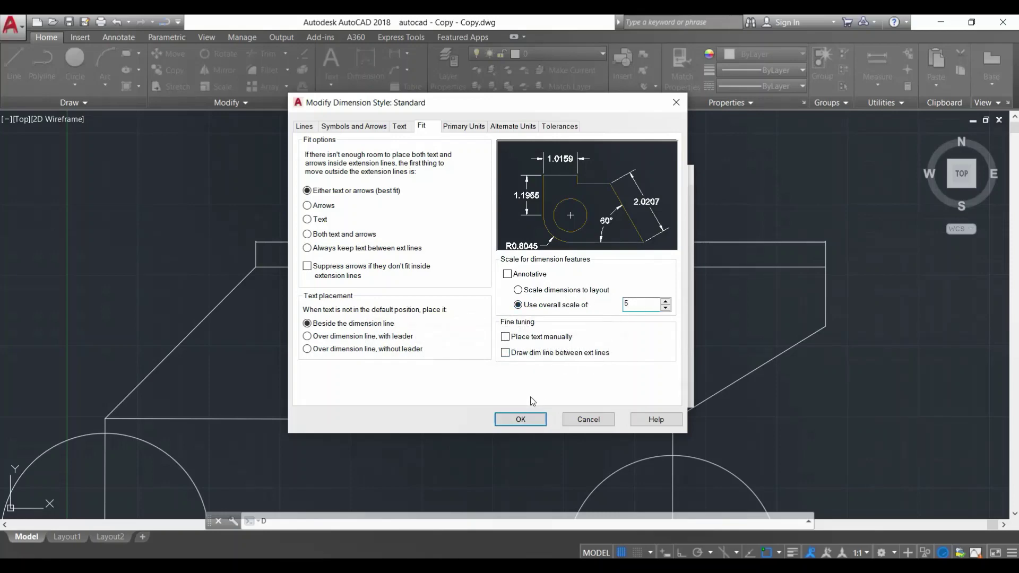
pyautogui.click(521, 419)
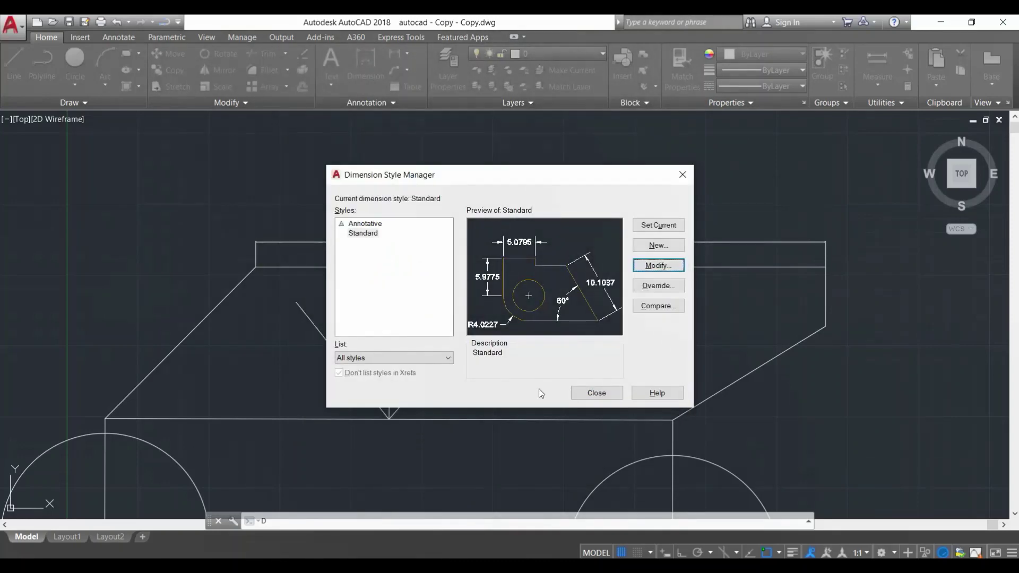
pyautogui.click(597, 393)
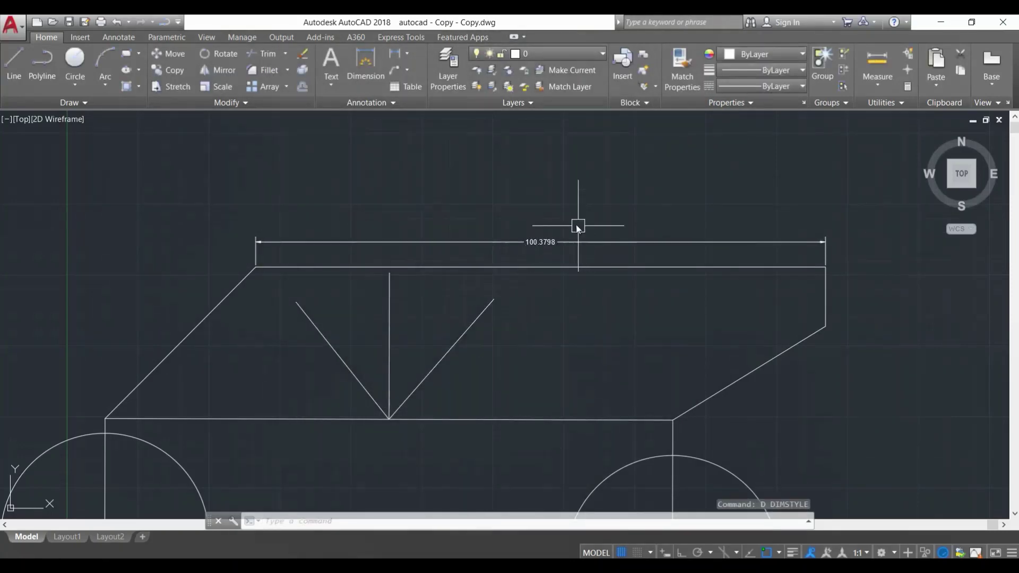
# - Modify the Standard dimension style so that its overall scale is 8, and close the style manager
pyautogui.scroll(-4, 600, 313)
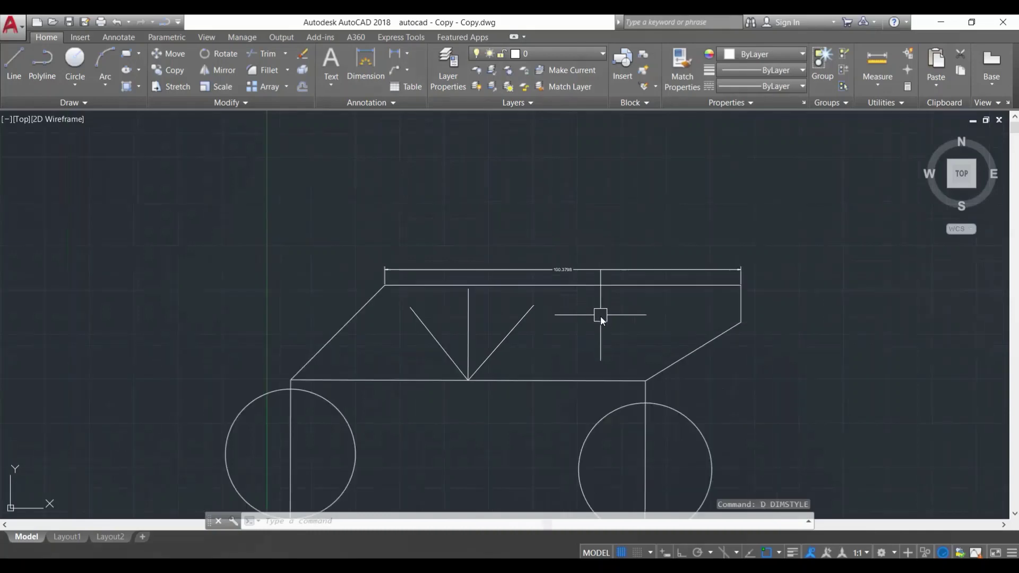
pyautogui.moveTo(590, 329); pyautogui.dragTo(552, 252, button='middle')
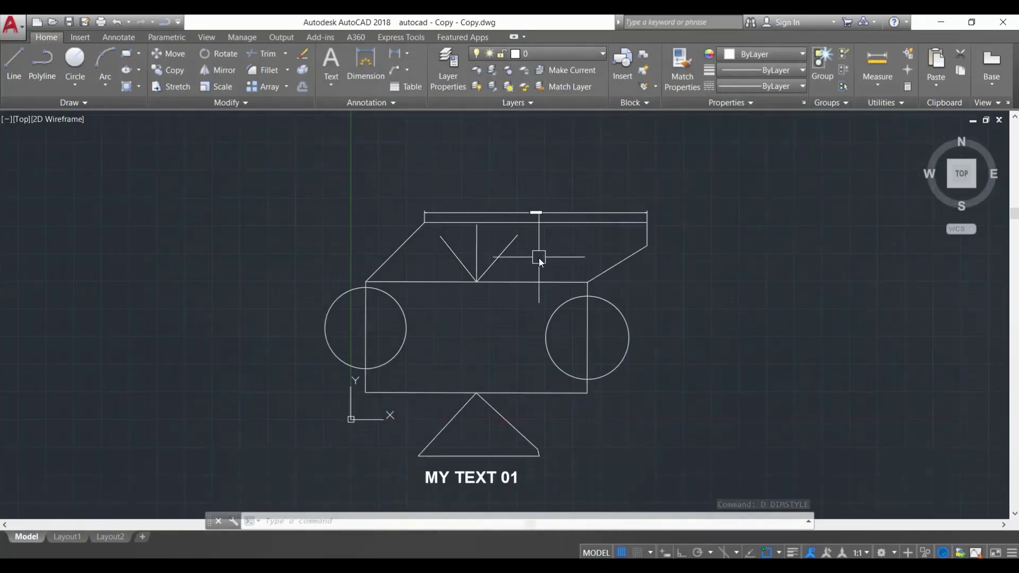
pyautogui.scroll(3, 538, 196)
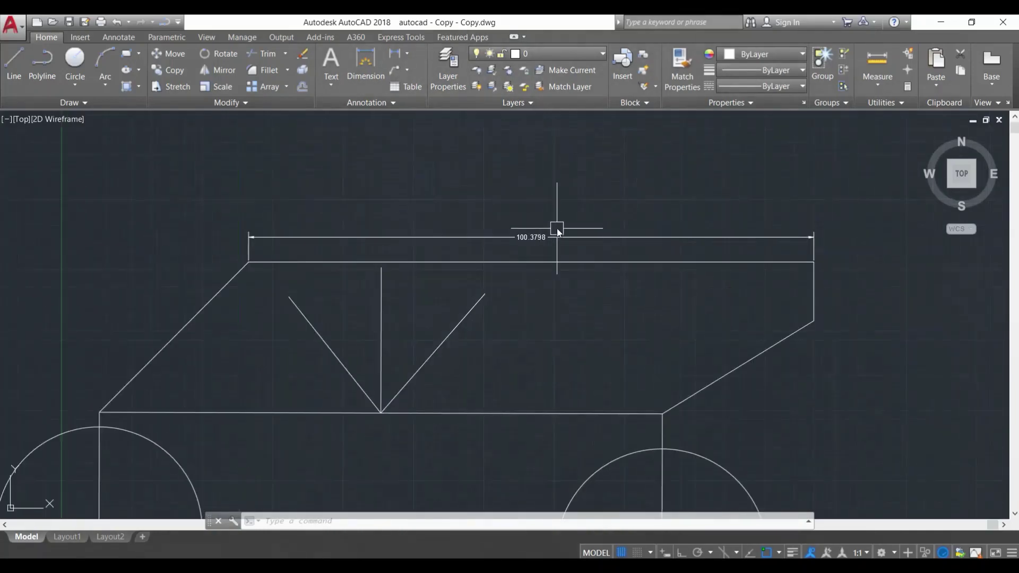
pyautogui.click(381, 104)
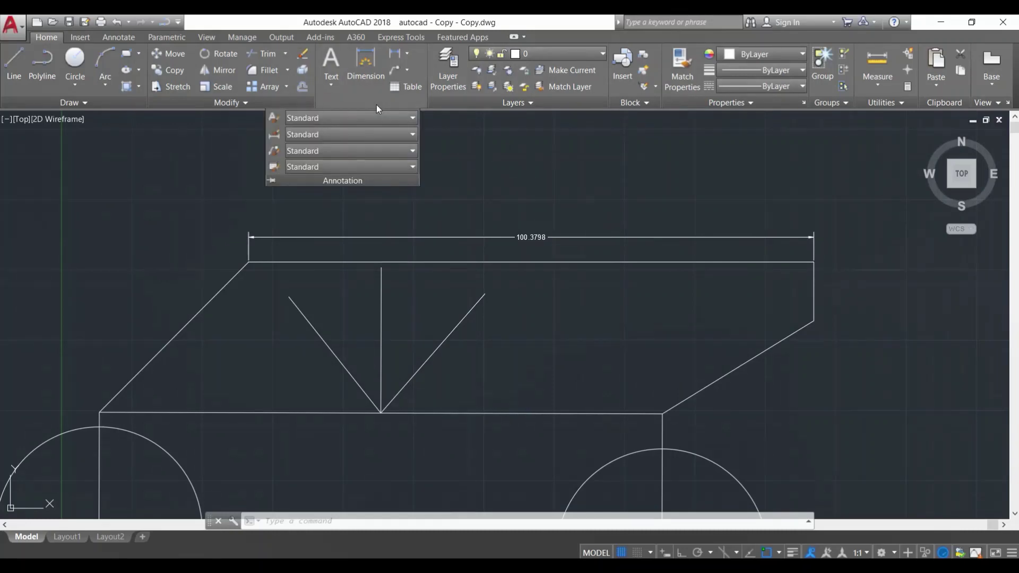
pyautogui.click(276, 139)
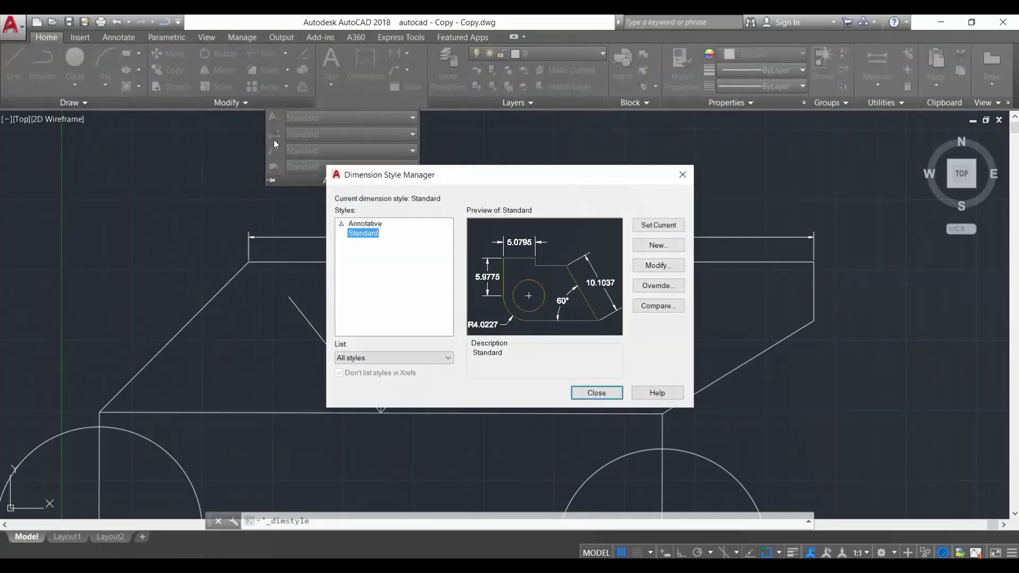
pyautogui.click(658, 265)
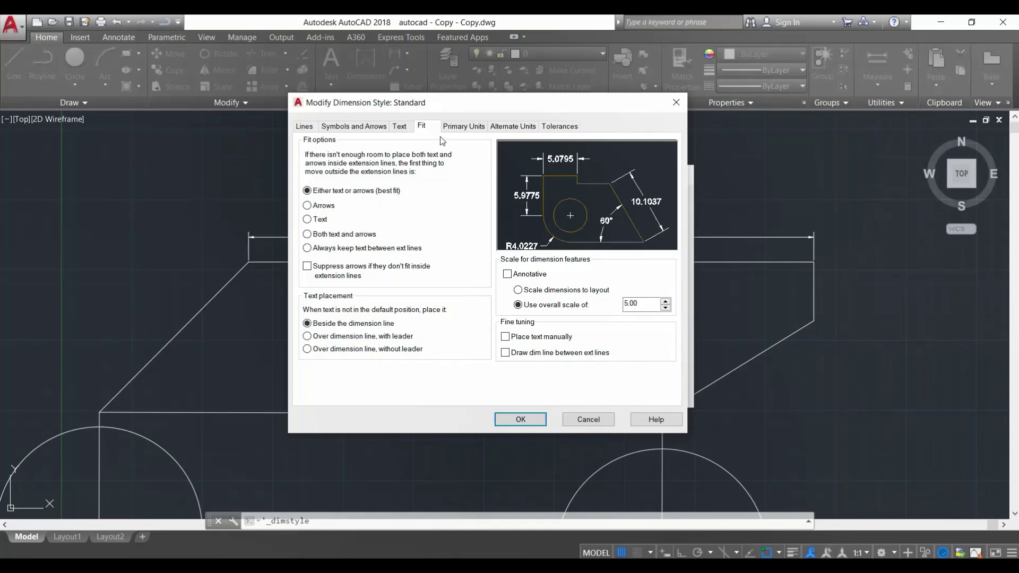
pyautogui.doubleClick(642, 304)
pyautogui.write('8')
pyautogui.click(525, 420)
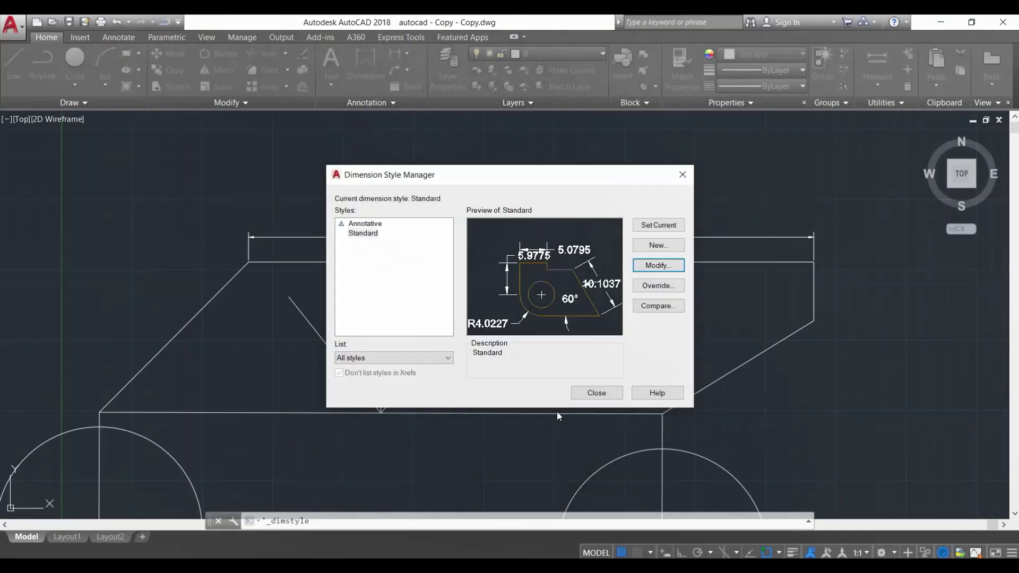
pyautogui.click(584, 395)
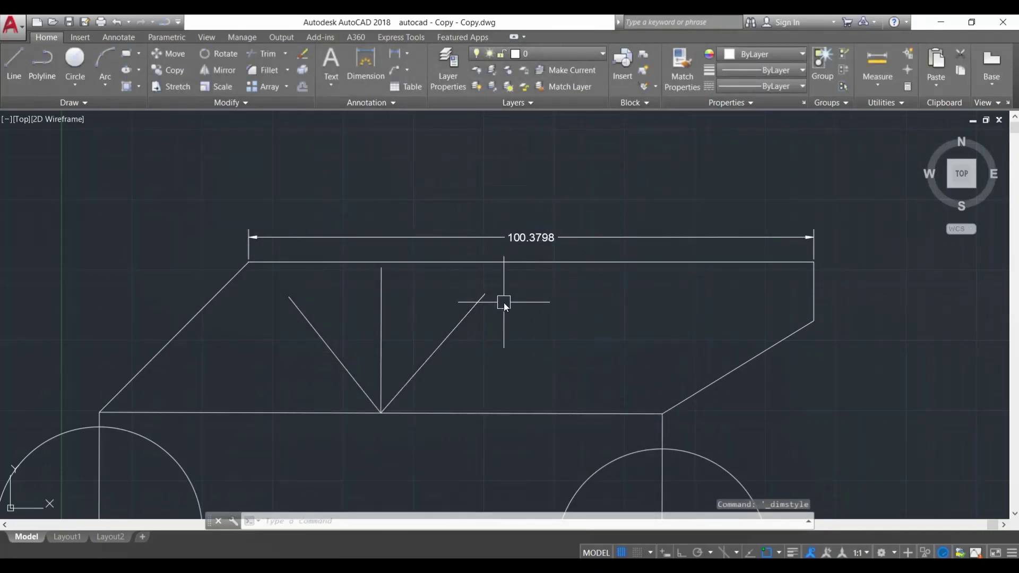
# - Check which layers the drawing has, leaving layer 0 current
pyautogui.scroll(-5, 501, 303)
pyautogui.moveTo(496, 296); pyautogui.dragTo(492, 284, button='middle')
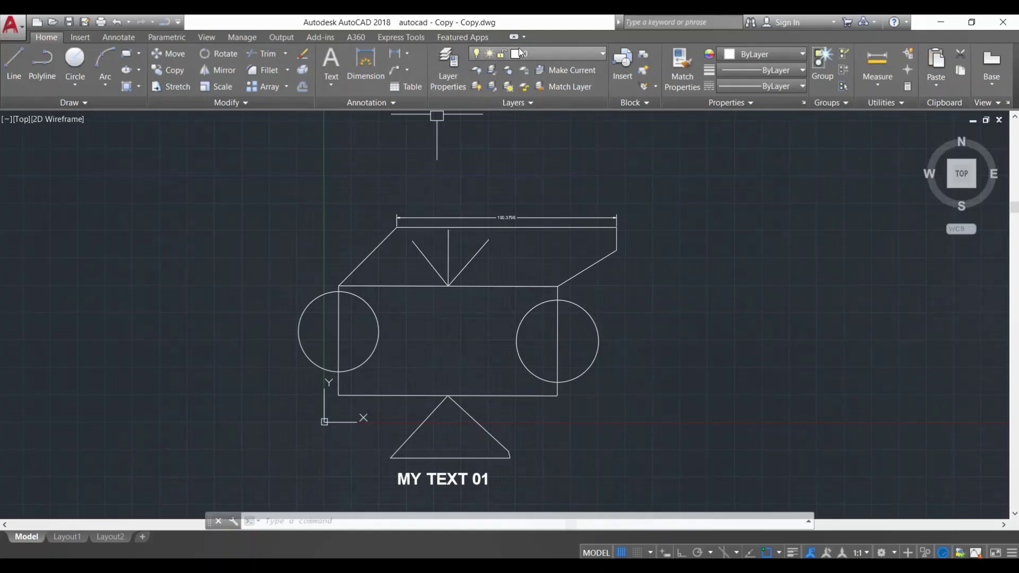
pyautogui.click(561, 47)
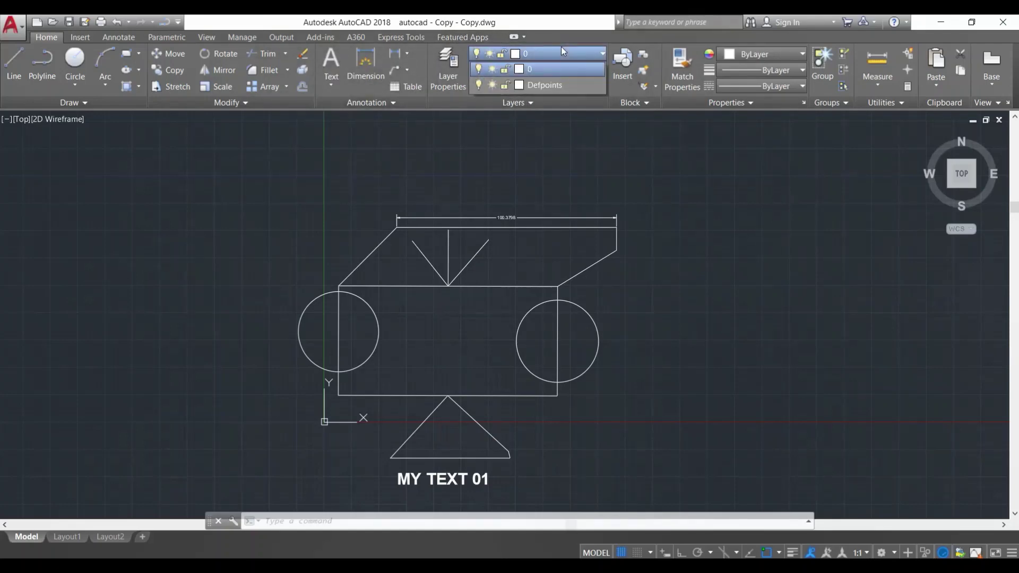
pyautogui.click(525, 69)
pyautogui.click(534, 55)
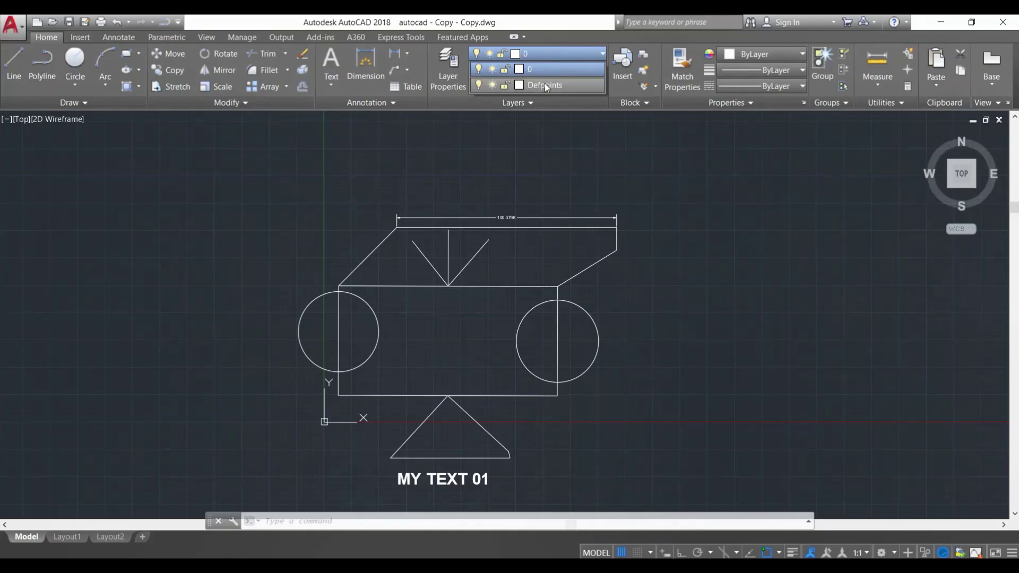
pyautogui.click(552, 52)
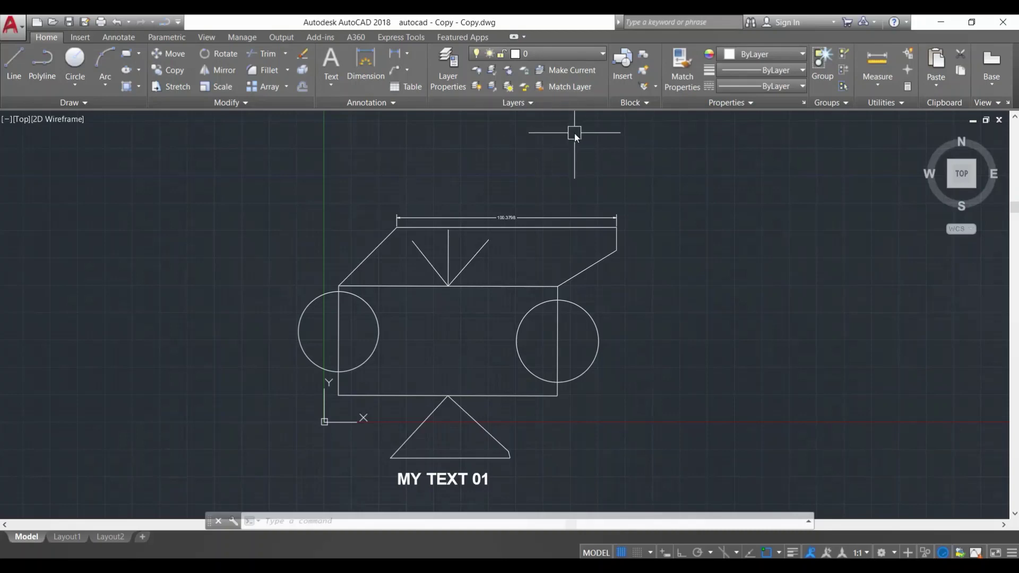
# - Create a new layer named DIMENSIONS and set its color to index color 40
pyautogui.click(453, 72)
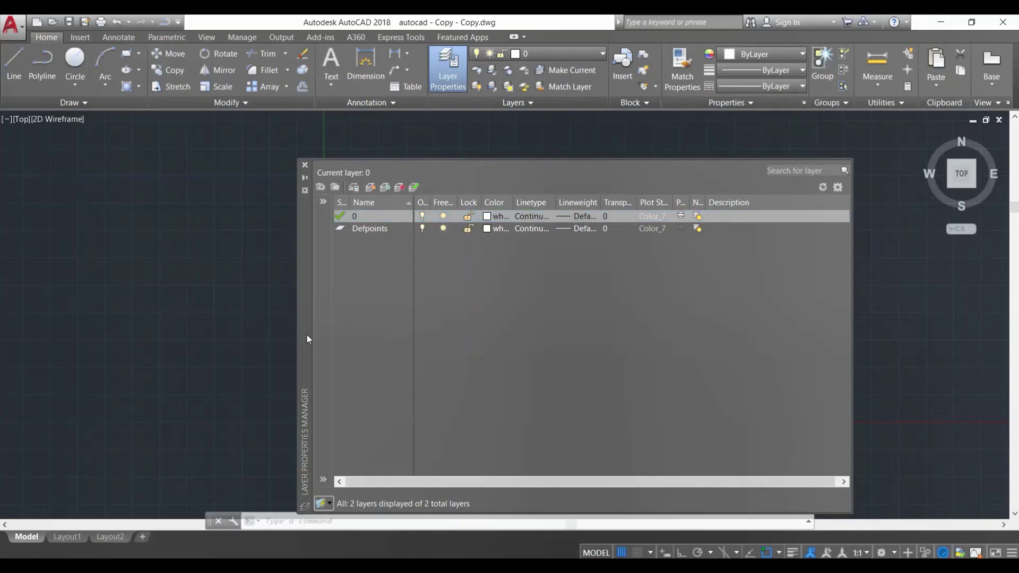
pyautogui.click(370, 187)
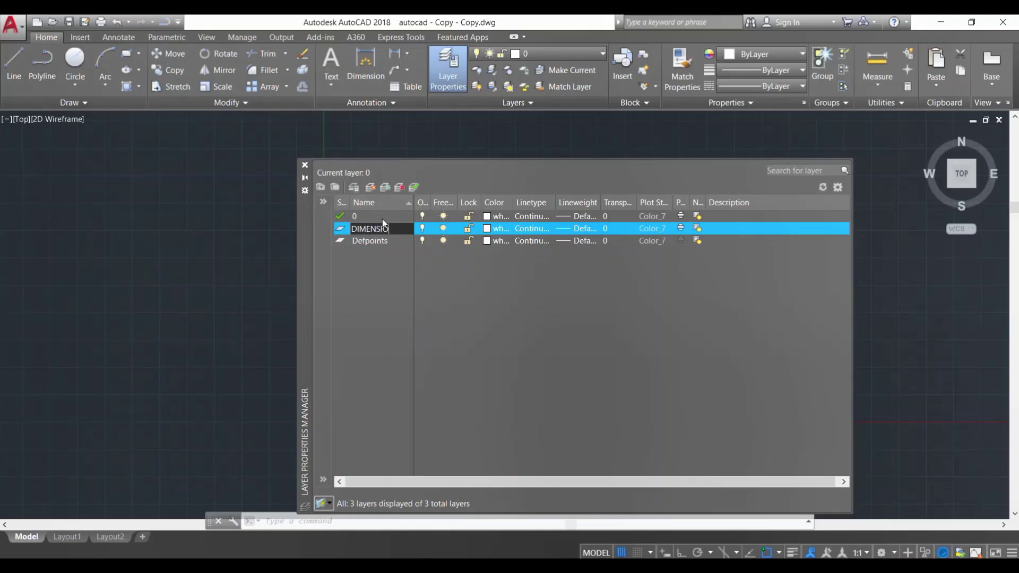
pyautogui.write('DIMENSIONS')
pyautogui.press('Return')
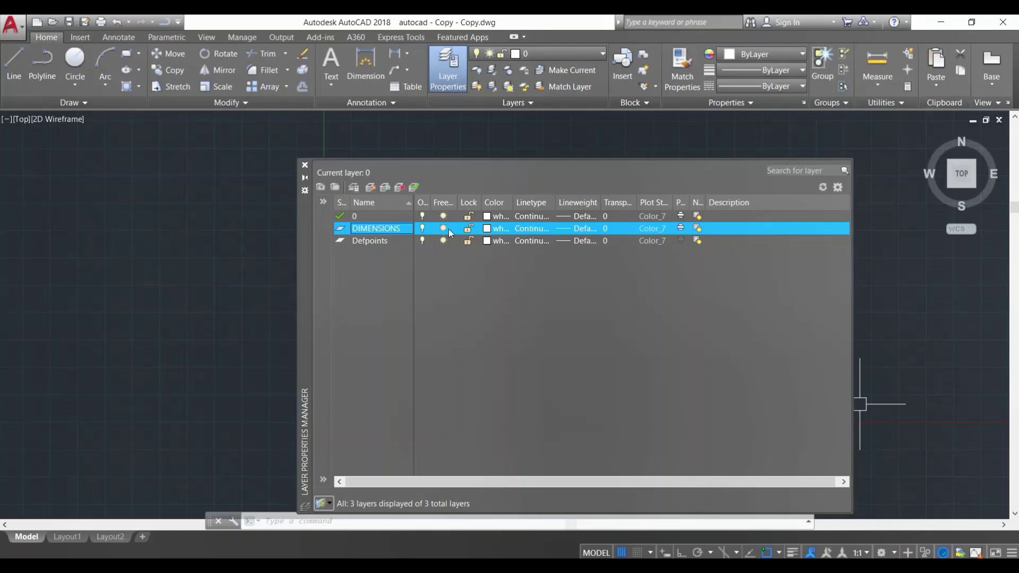
pyautogui.click(487, 231)
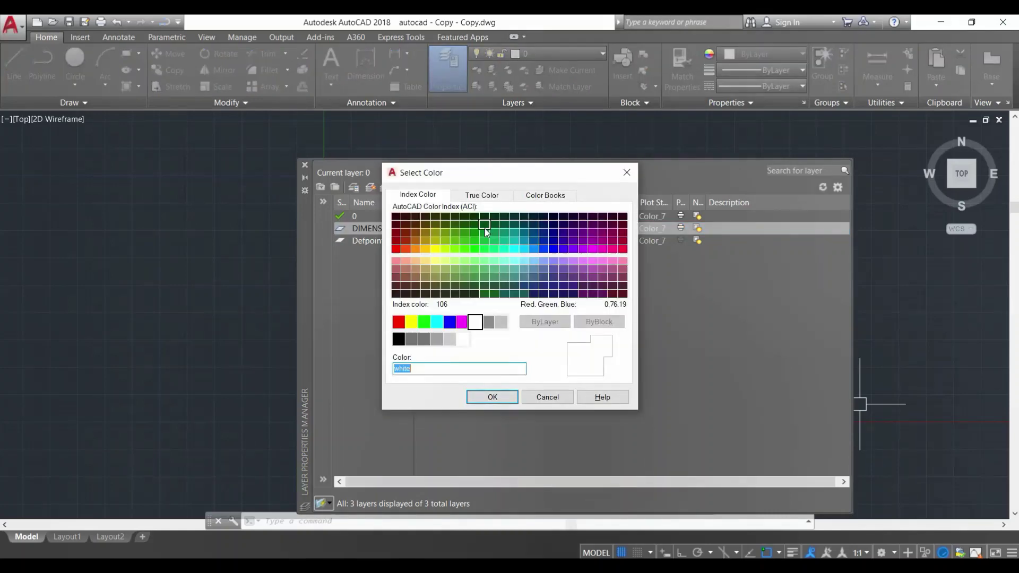
pyautogui.click(427, 250)
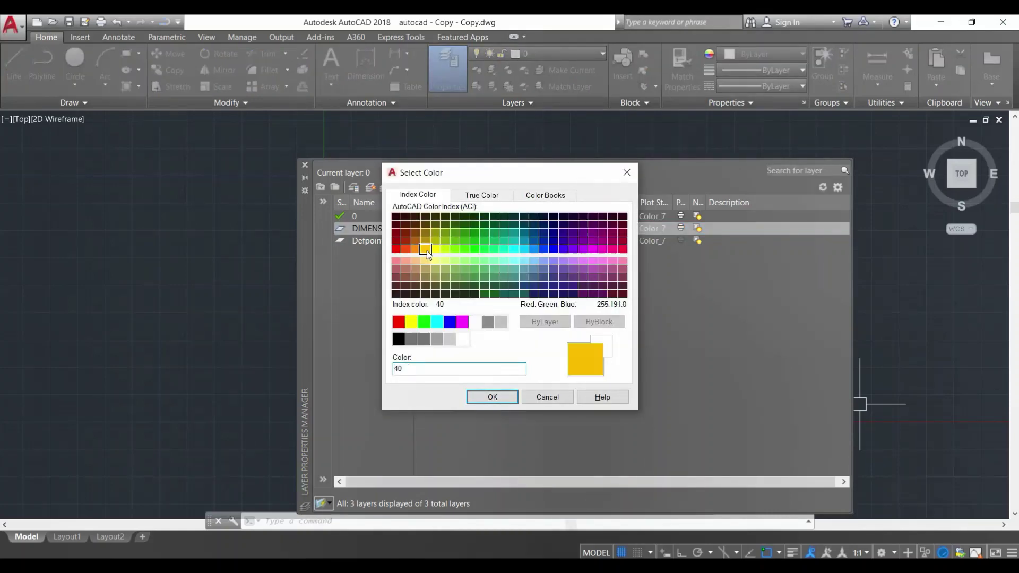
pyautogui.click(493, 397)
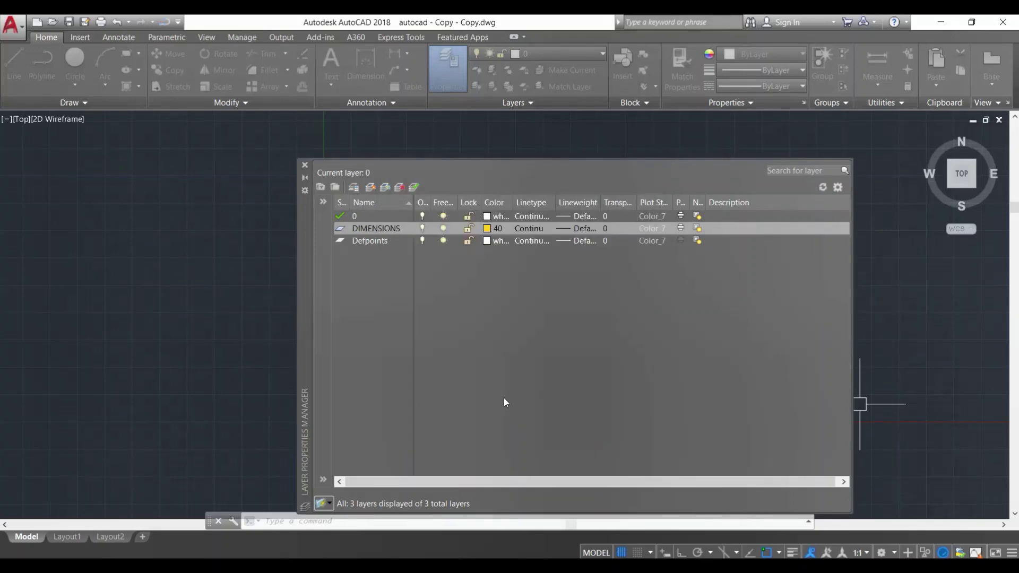
# - Keep the Continuous linetype for the DIMENSIONS layer and set its lineweight to 0.05 mm
pyautogui.click(529, 228)
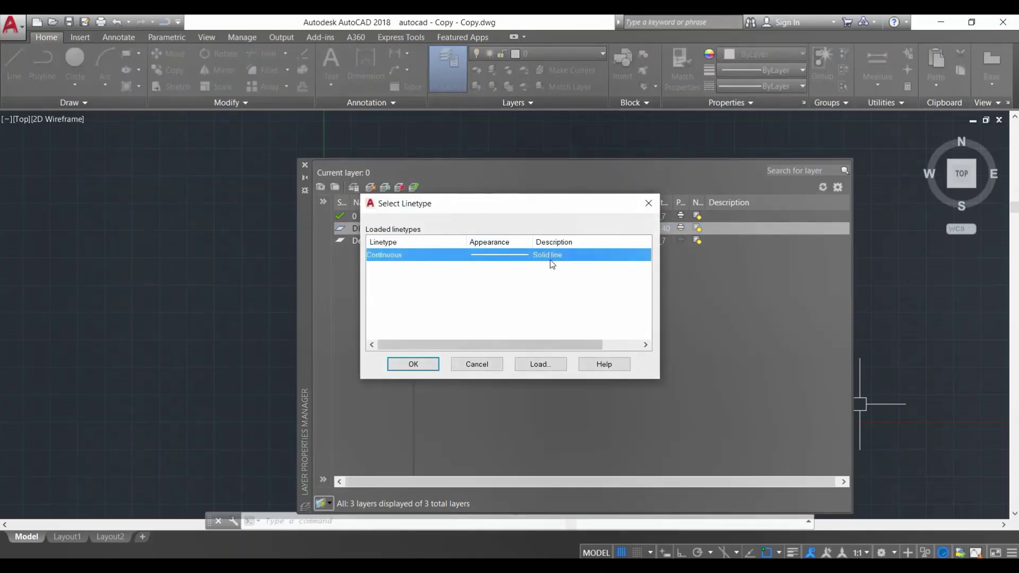
pyautogui.click(411, 364)
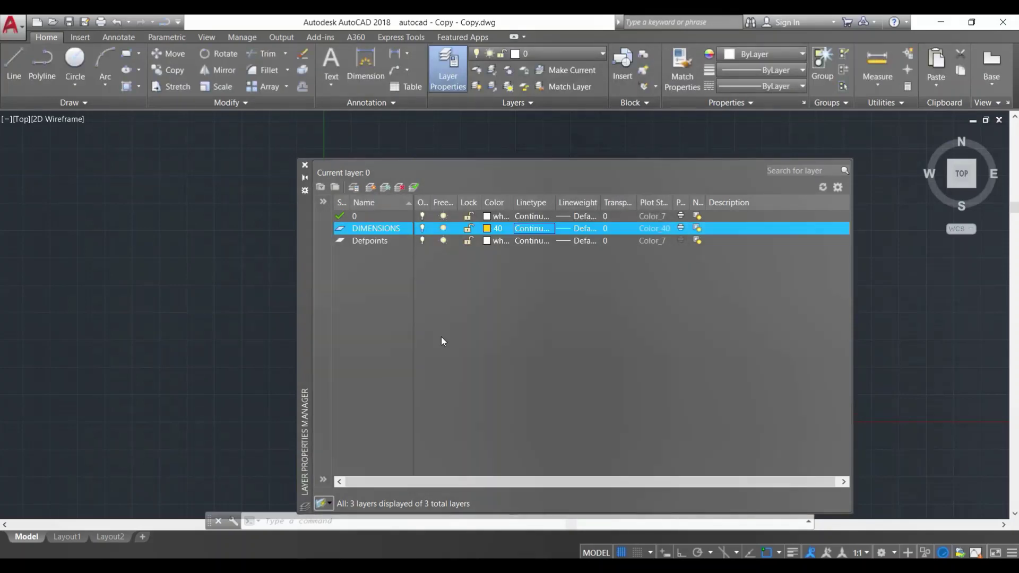
pyautogui.click(580, 227)
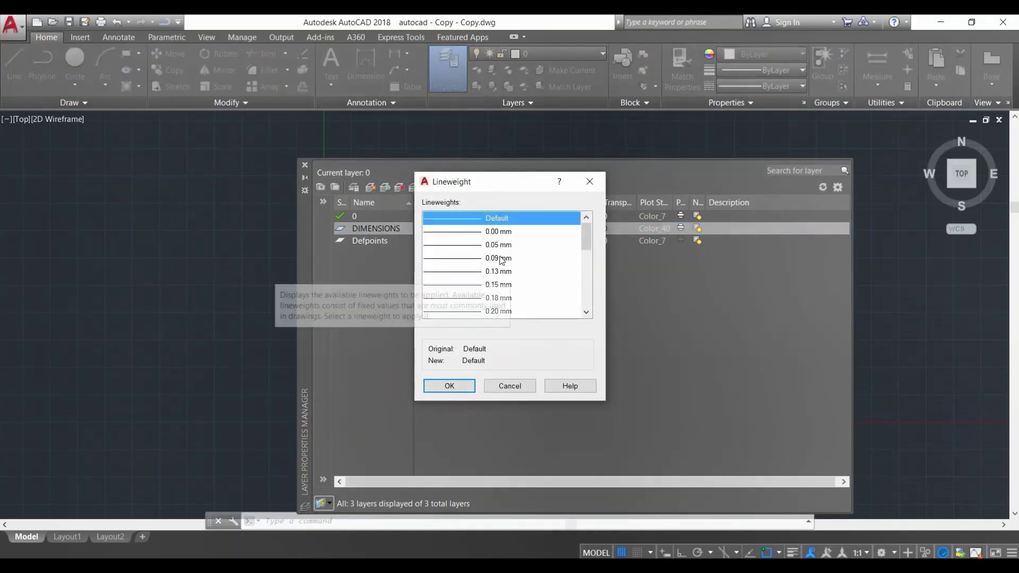
pyautogui.click(511, 247)
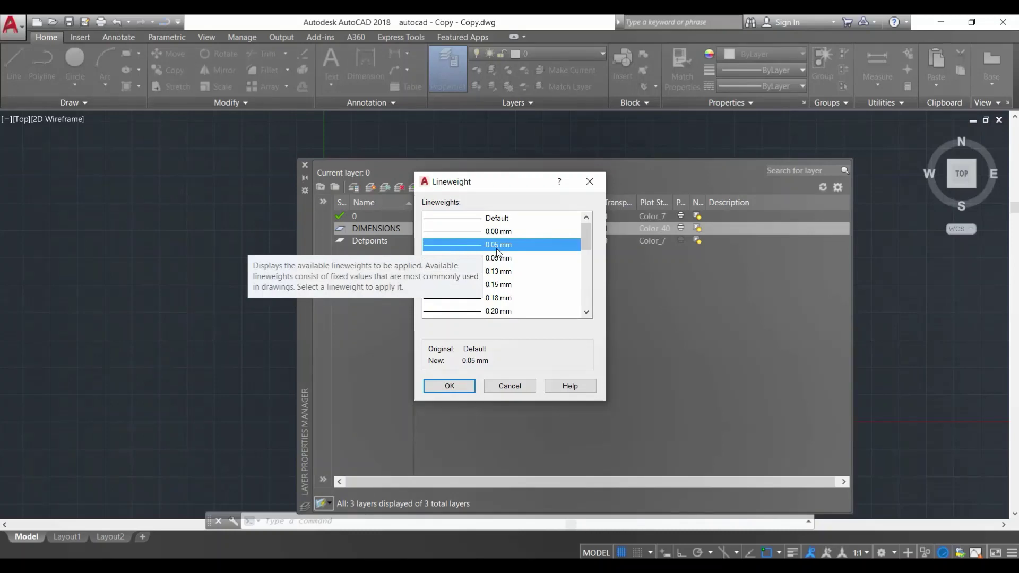
pyautogui.click(461, 386)
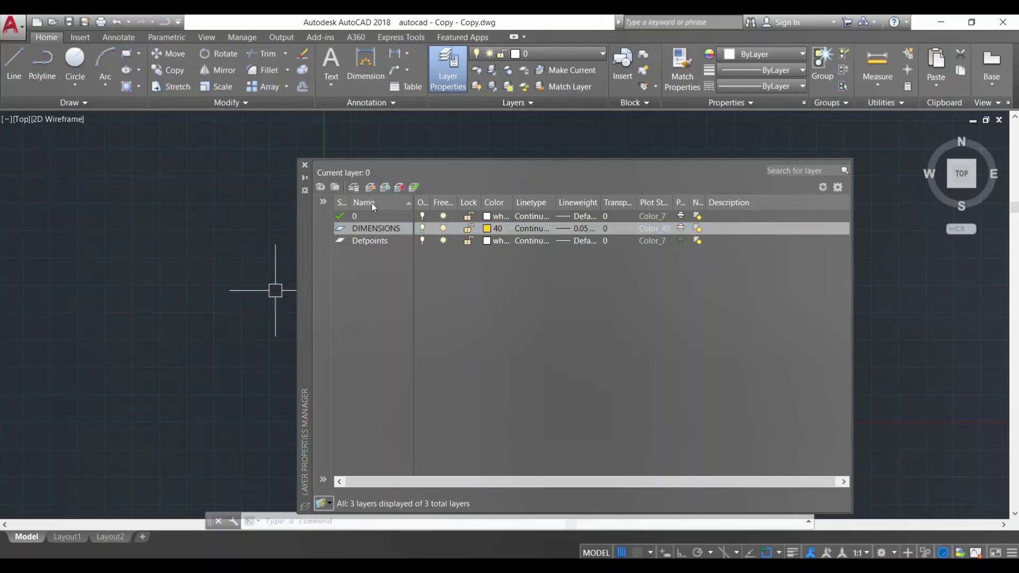
# - Create a new layer named TEXT and set its color to index color 20
pyautogui.click(370, 189)
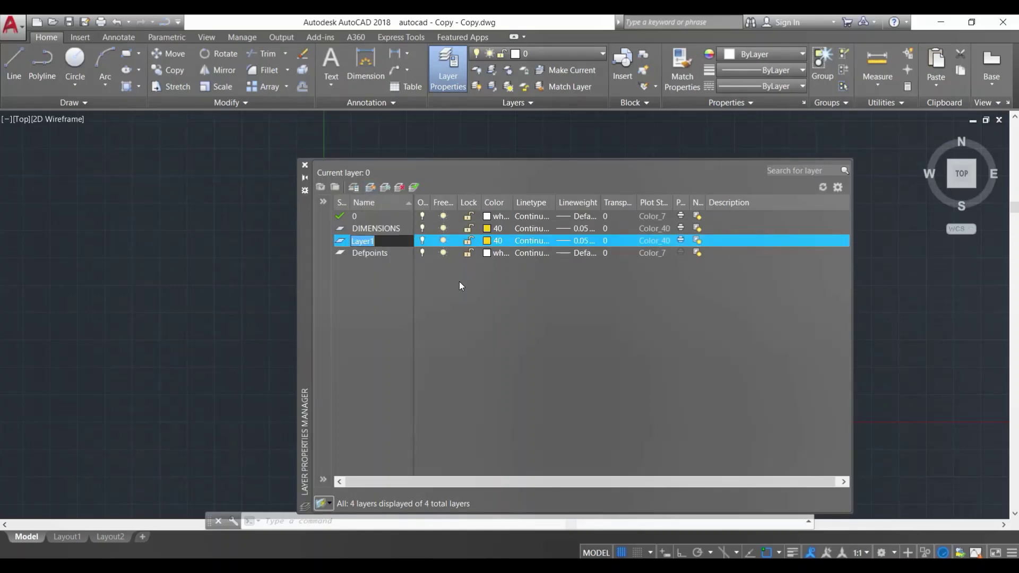
pyautogui.write('TEXT')
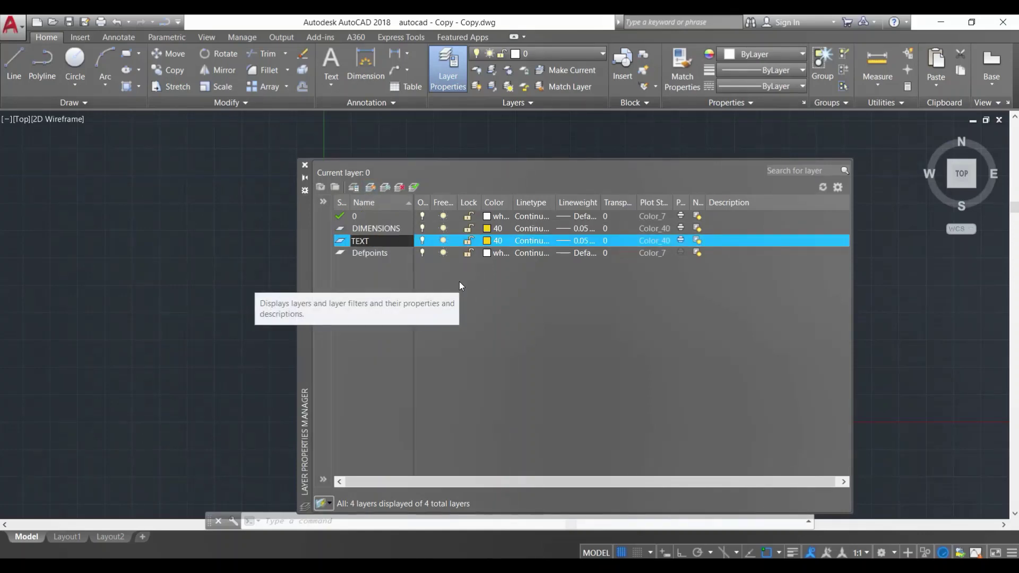
pyautogui.press('Return')
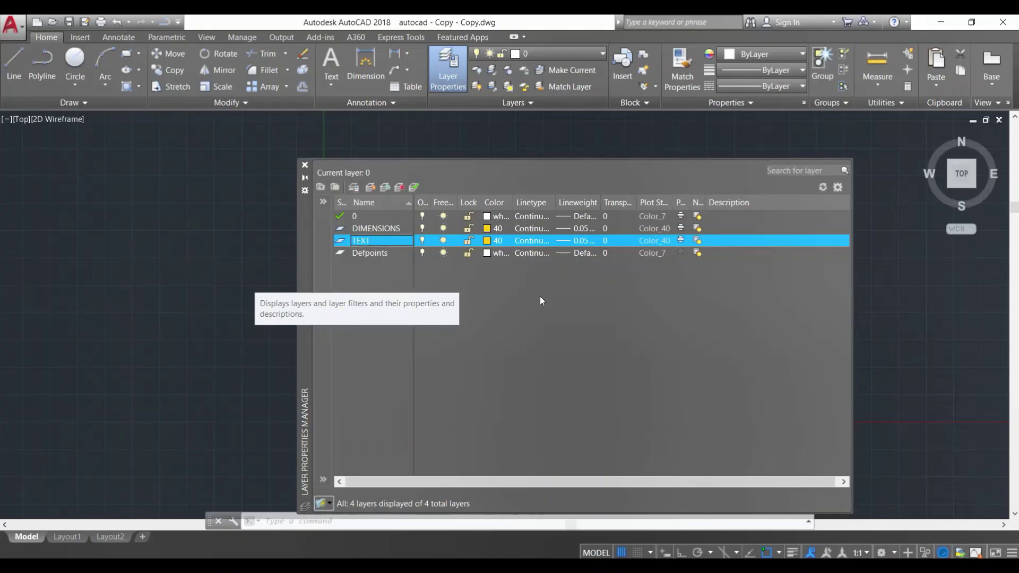
pyautogui.click(486, 241)
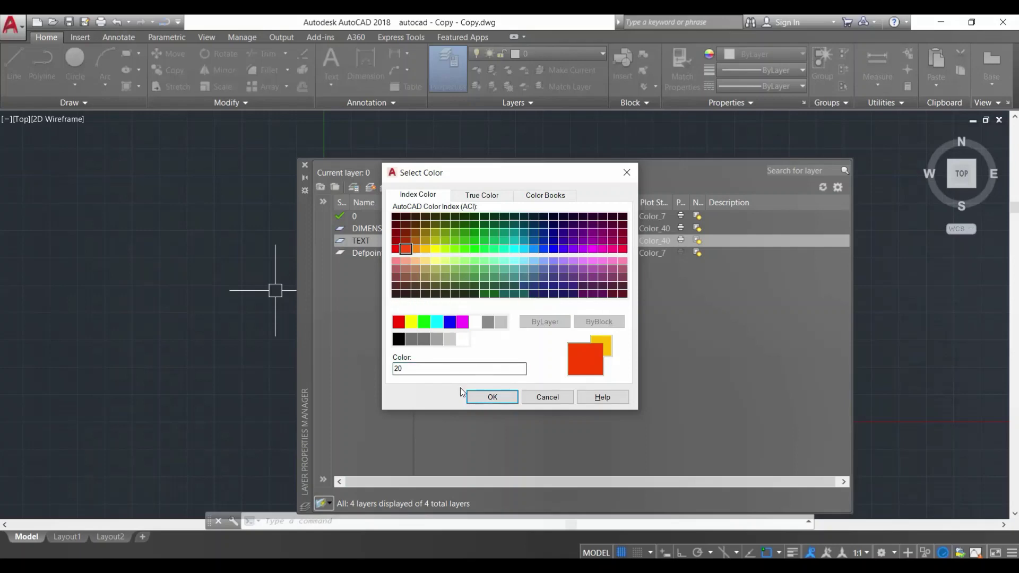
pyautogui.click(477, 397)
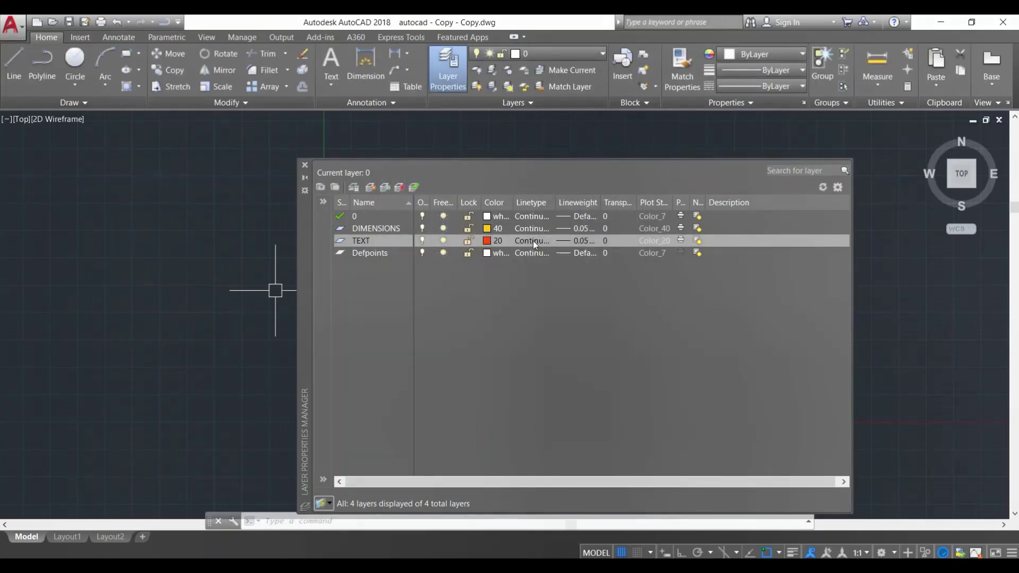
# - Set the TEXT layer's lineweight to 0.13 mm
pyautogui.click(586, 243)
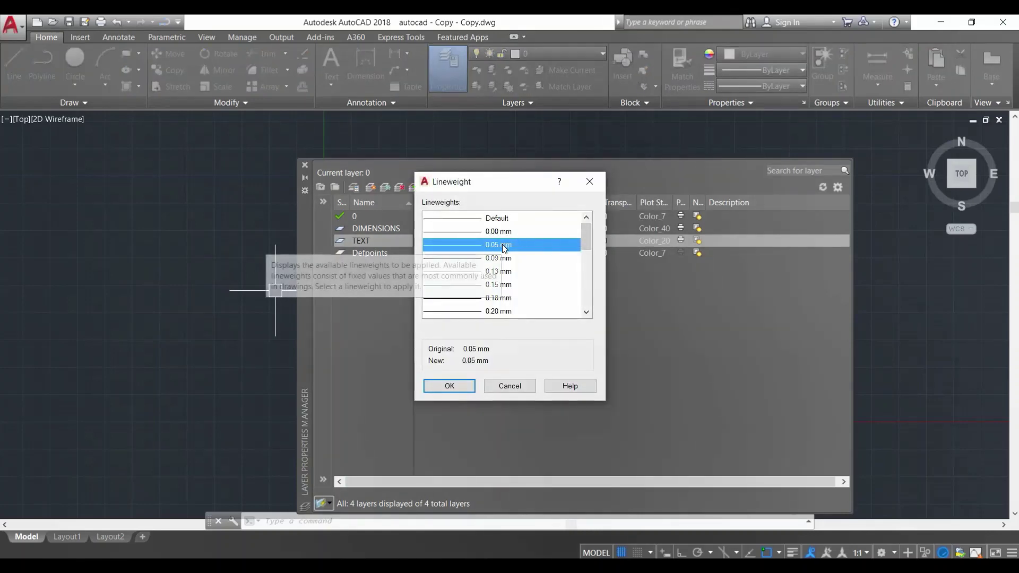
pyautogui.click(456, 272)
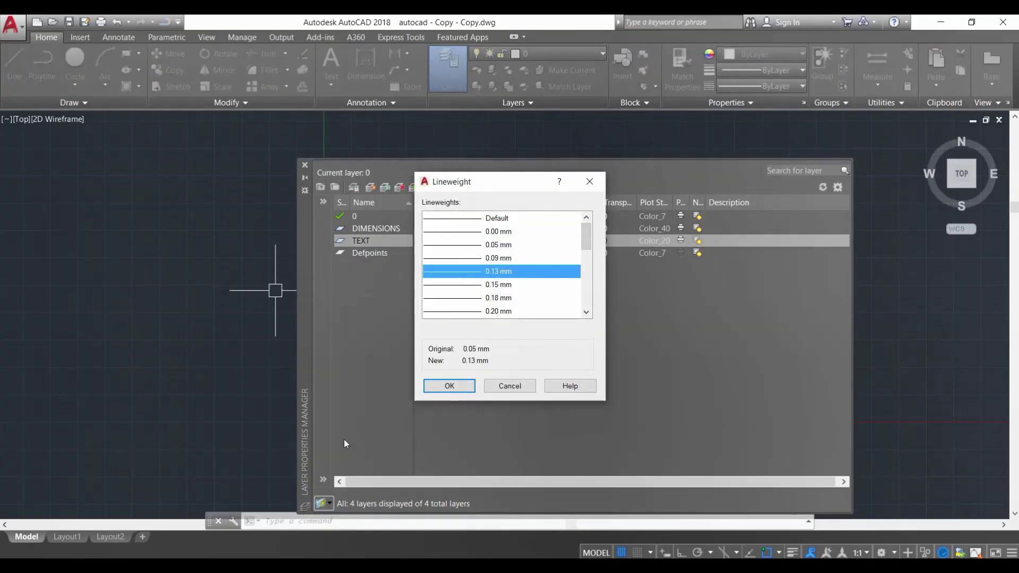
pyautogui.click(446, 387)
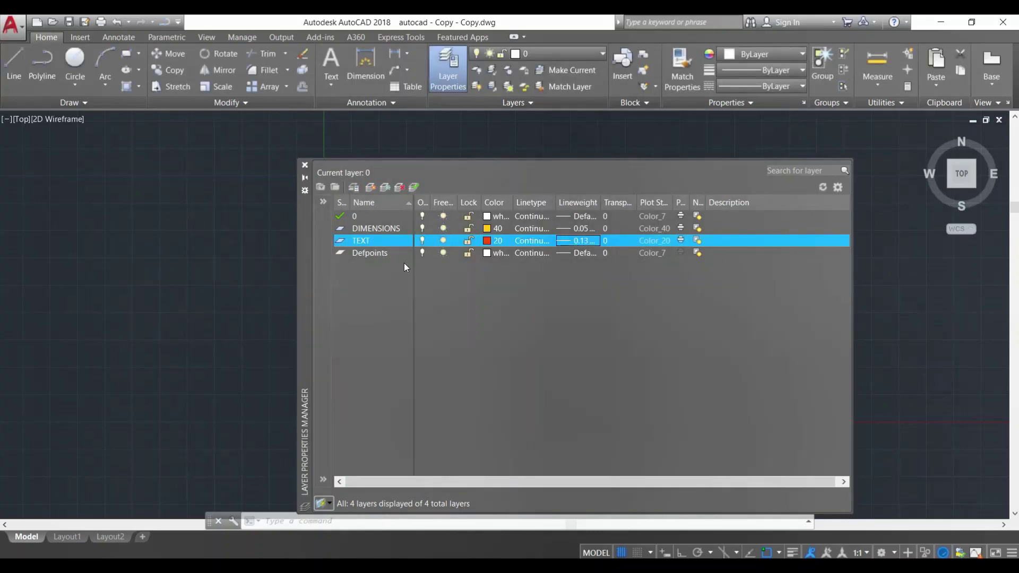
pyautogui.click(366, 217)
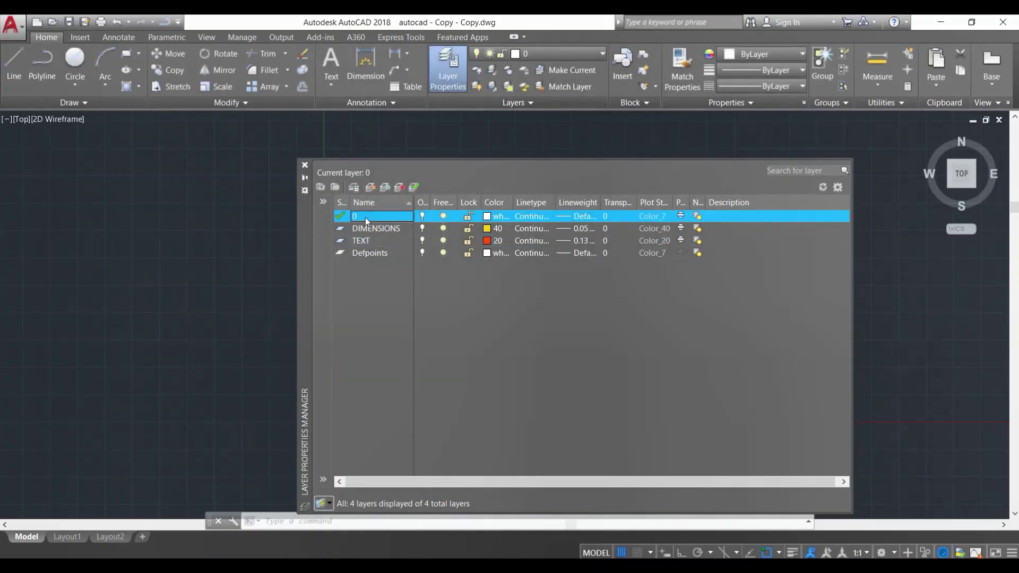
pyautogui.click(575, 216)
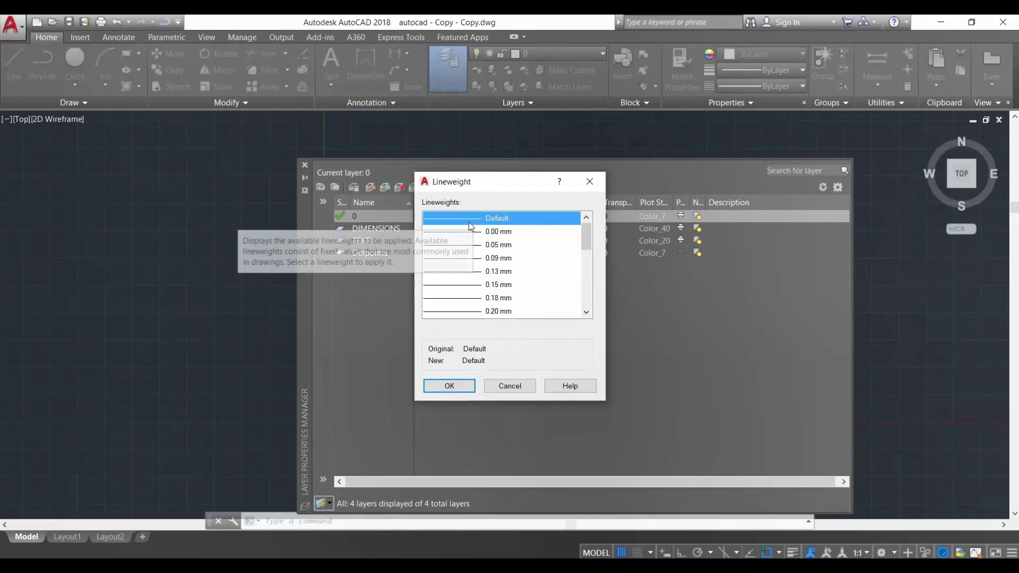
pyautogui.scroll(-4, 498, 264)
pyautogui.scroll(4, 478, 239)
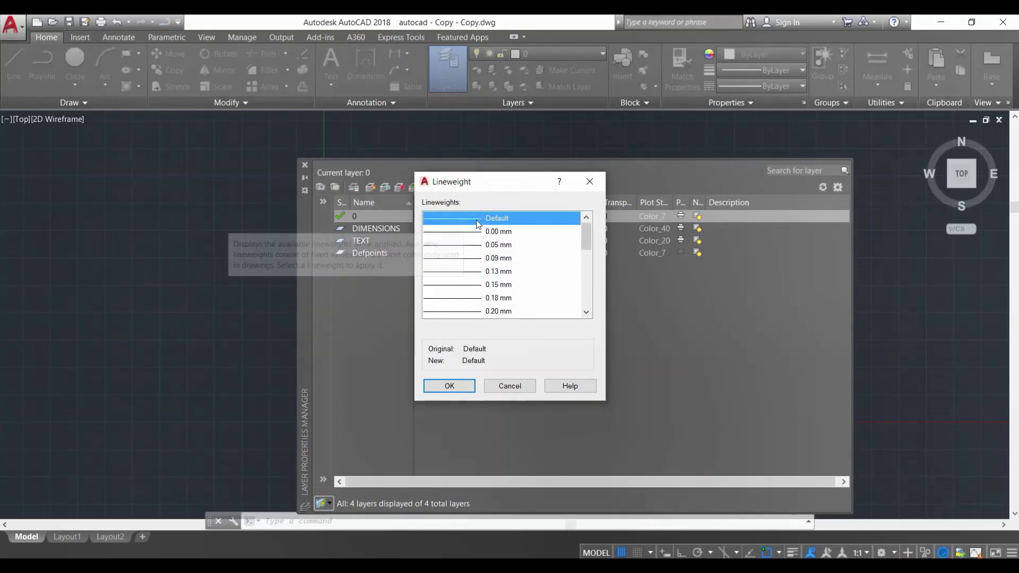
pyautogui.click(530, 387)
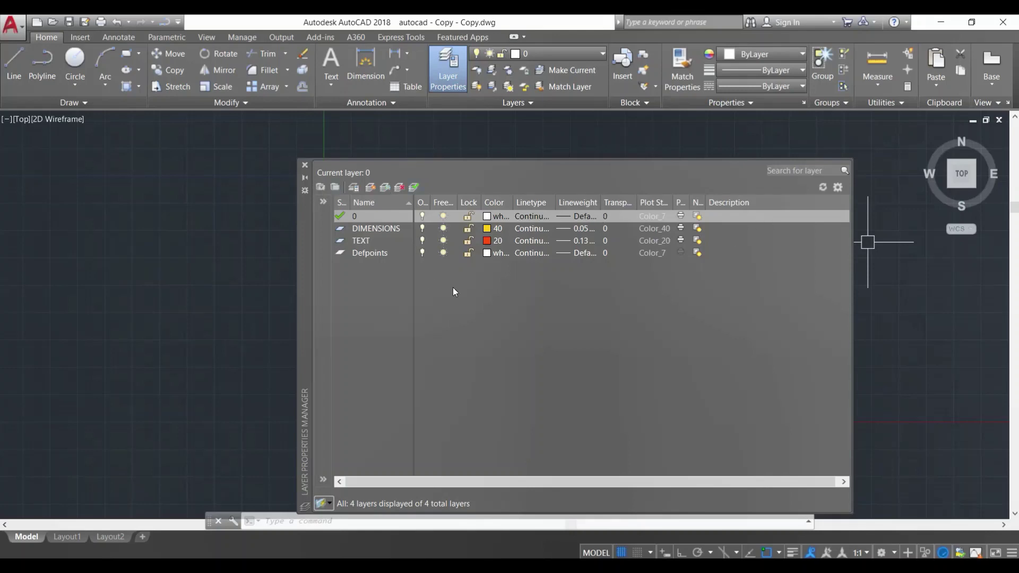
# - Close the layer manager and move the MY TEXT 01 label below the triangle to the TEXT layer
pyautogui.click(305, 166)
pyautogui.moveTo(447, 343)
pyautogui.mouseDown(button='middle')
pyautogui.moveTo(433, 314)
pyautogui.moveTo(440, 324)
pyautogui.mouseUp(button='middle')
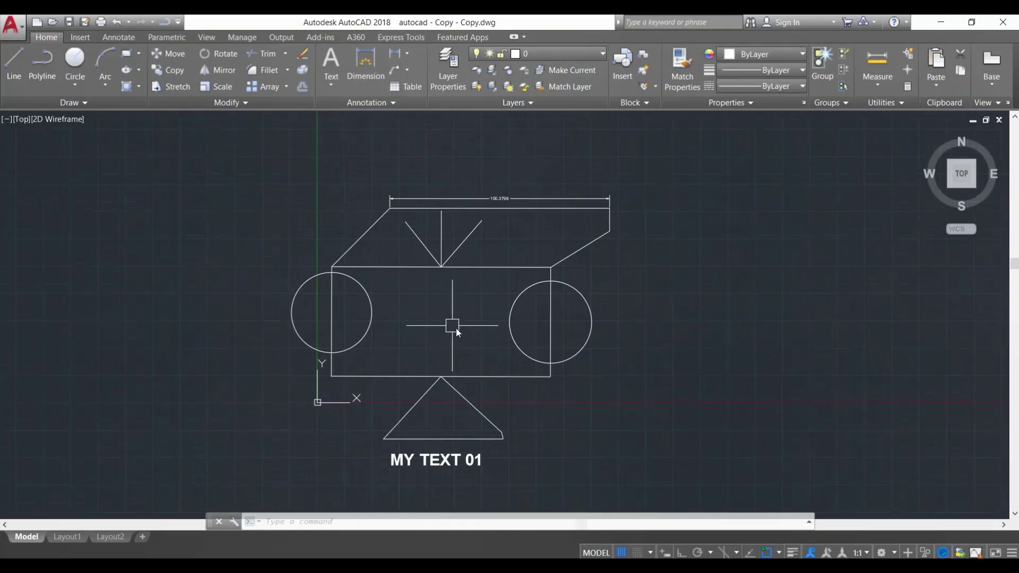
pyautogui.click(448, 463)
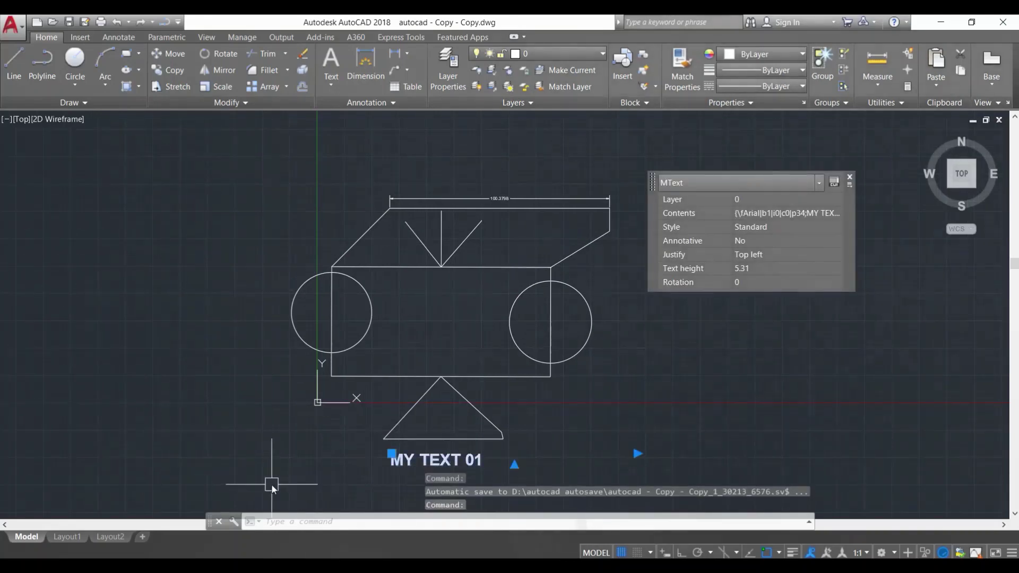
pyautogui.click(530, 53)
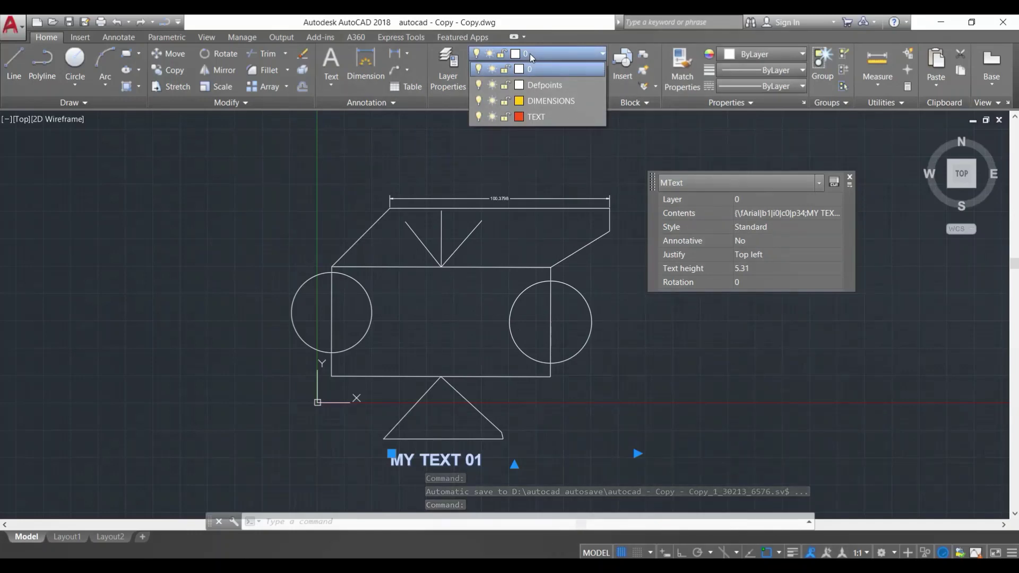
pyautogui.click(532, 117)
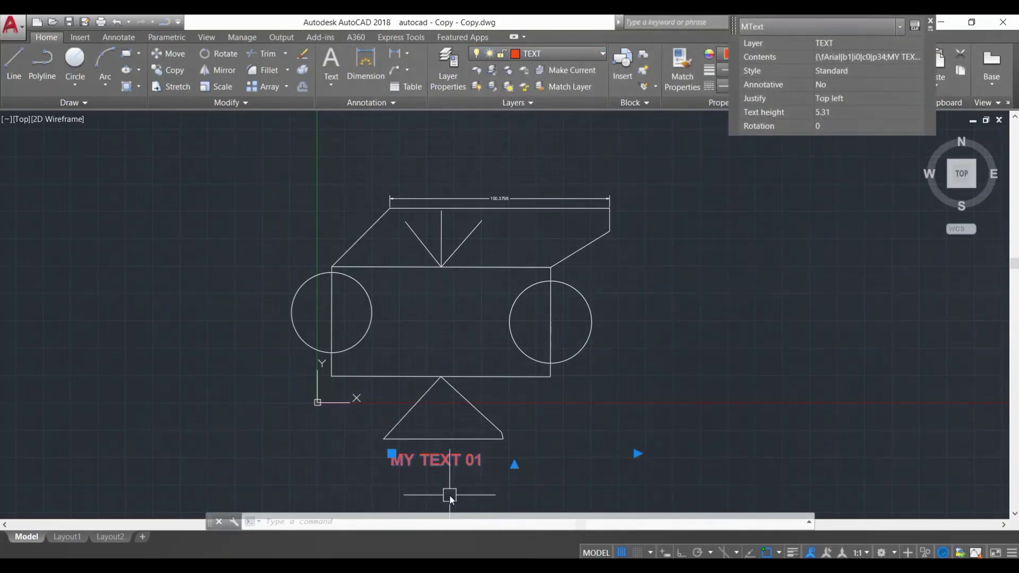
pyautogui.press('Escape')
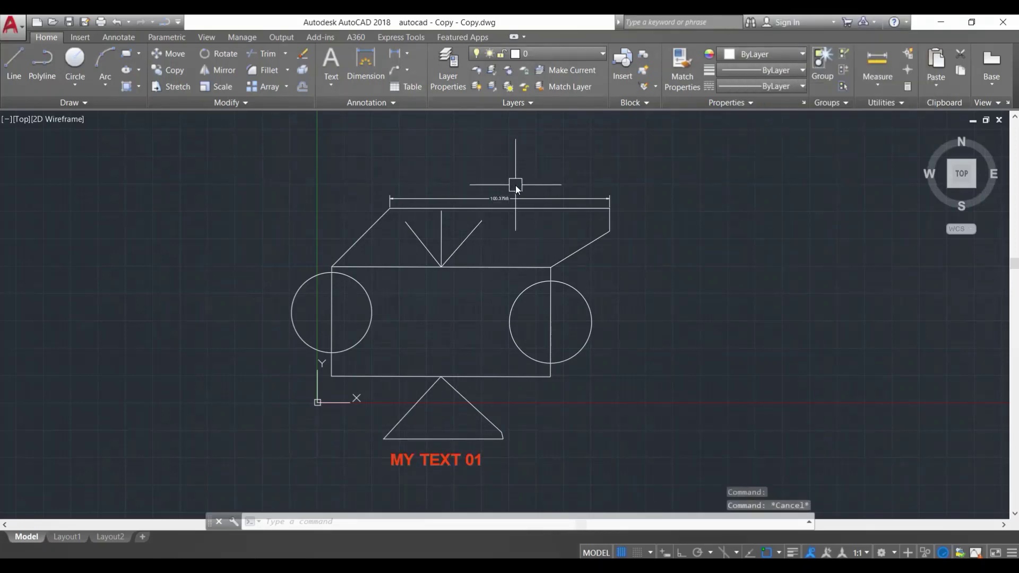
# - Move the linear dimension above the drawing's upper edge to the DIMENSIONS layer
pyautogui.click(496, 198)
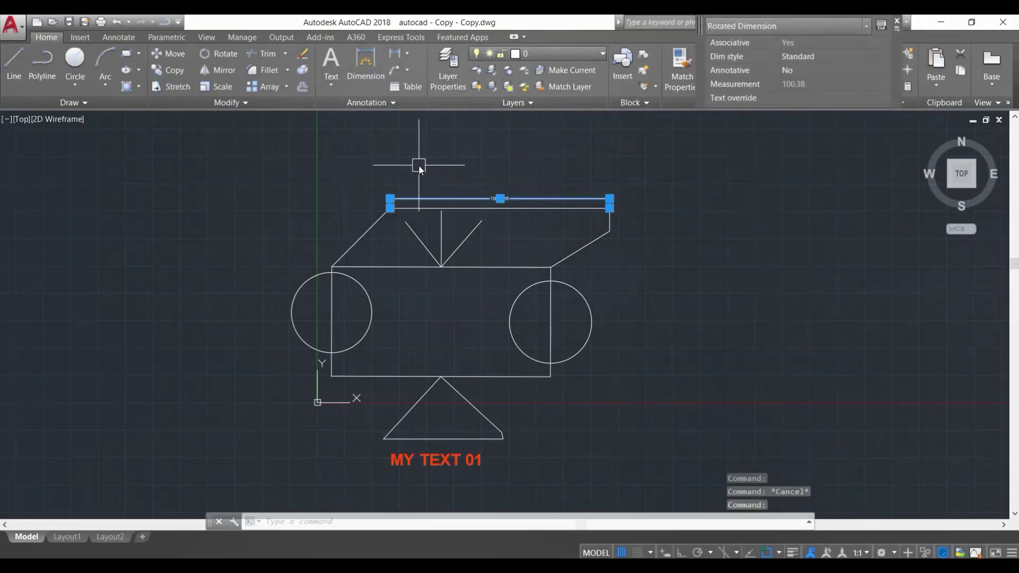
pyautogui.click(557, 47)
pyautogui.click(547, 100)
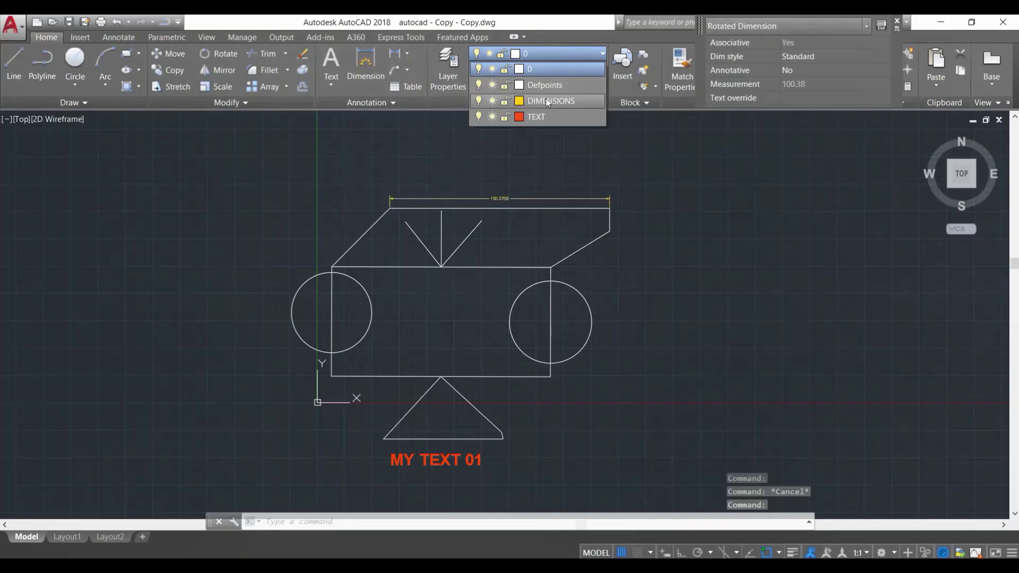
pyautogui.click(545, 100)
pyautogui.press('Escape')
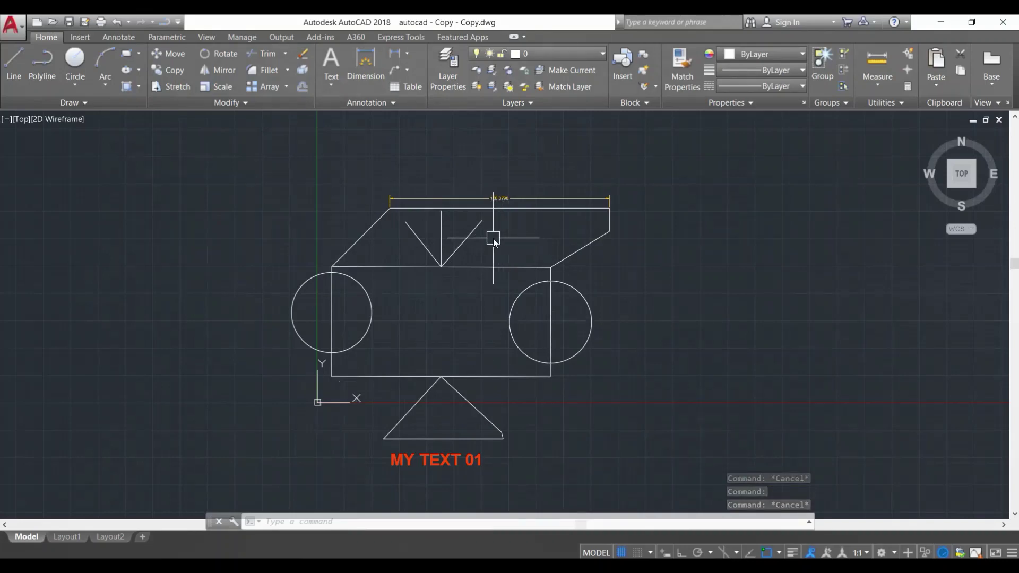
# - Make DIMENSIONS the current layer for new objects
pyautogui.click(533, 54)
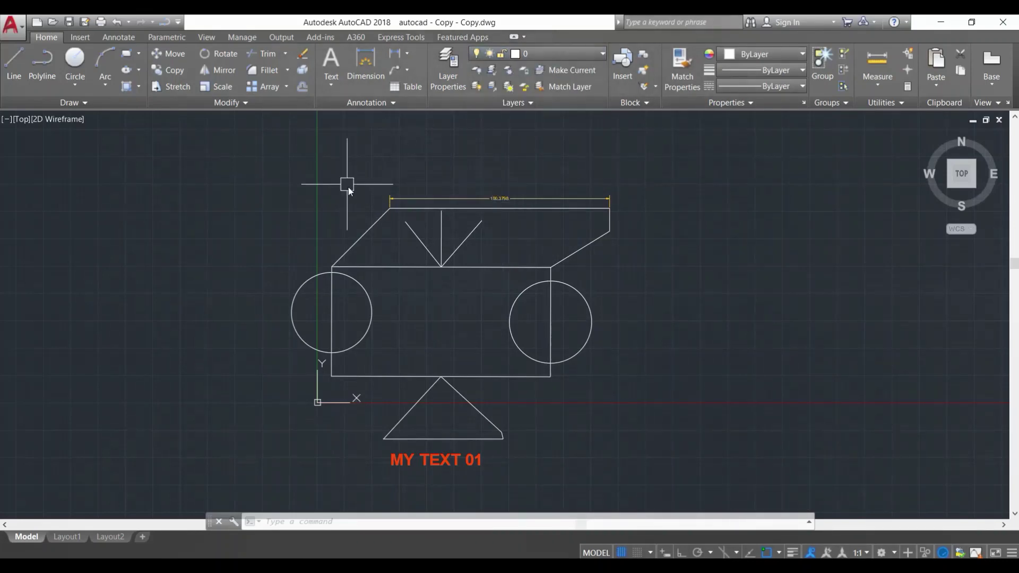
pyautogui.click(534, 55)
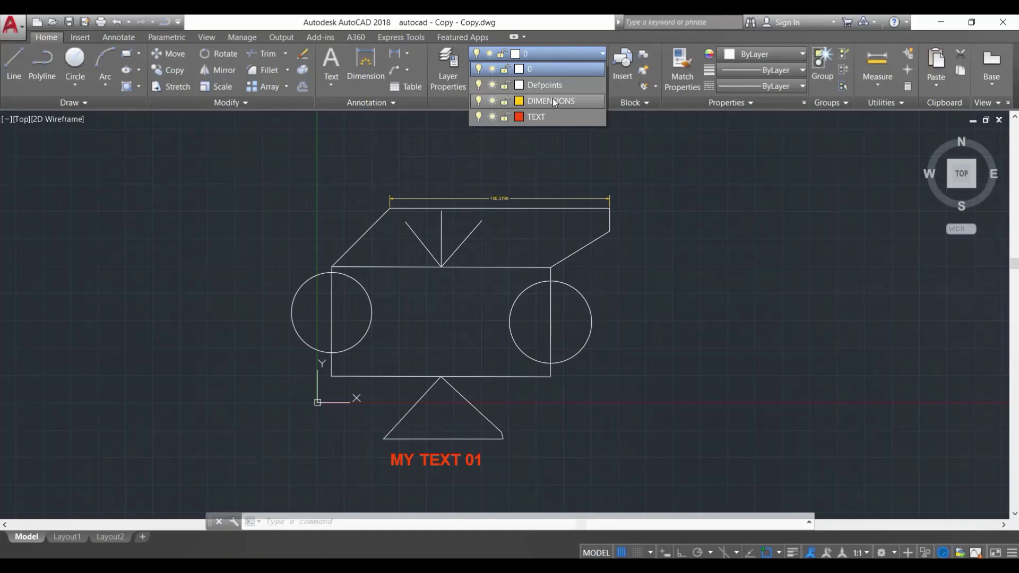
pyautogui.click(536, 56)
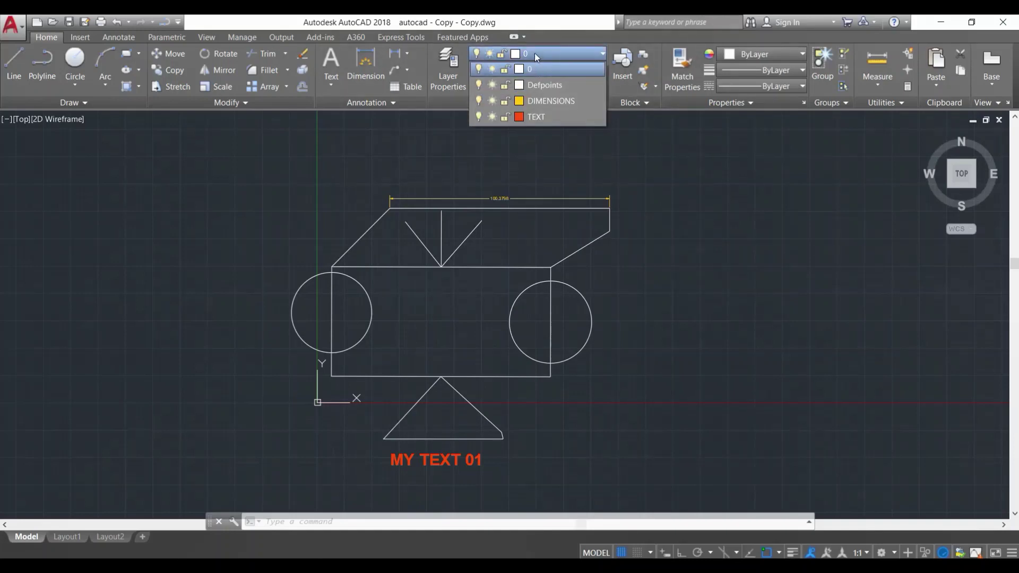
pyautogui.click(547, 101)
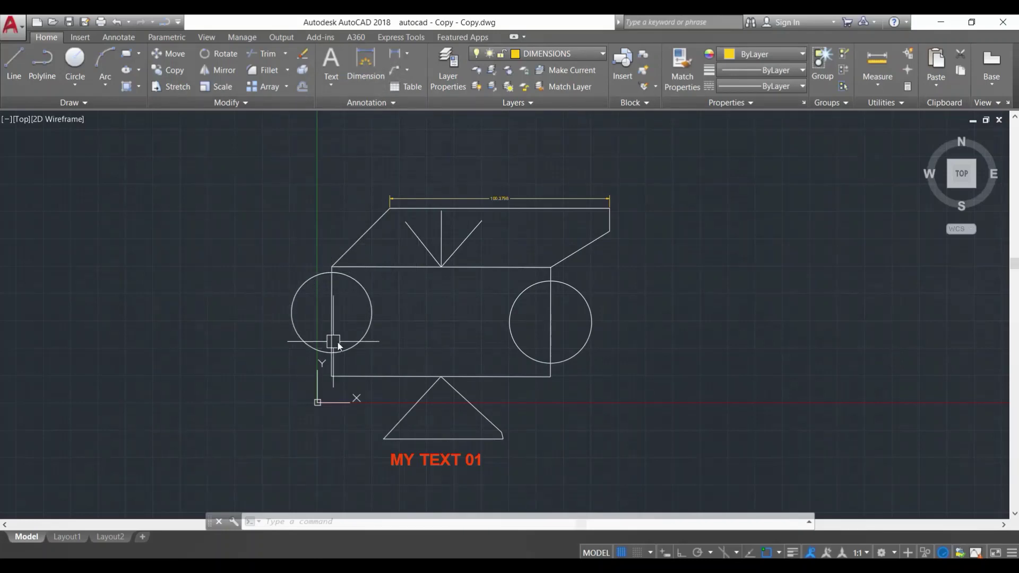
# - Add a radius dimension to the left circle, placing its text outside the circle on the upper left
pyautogui.click(408, 54)
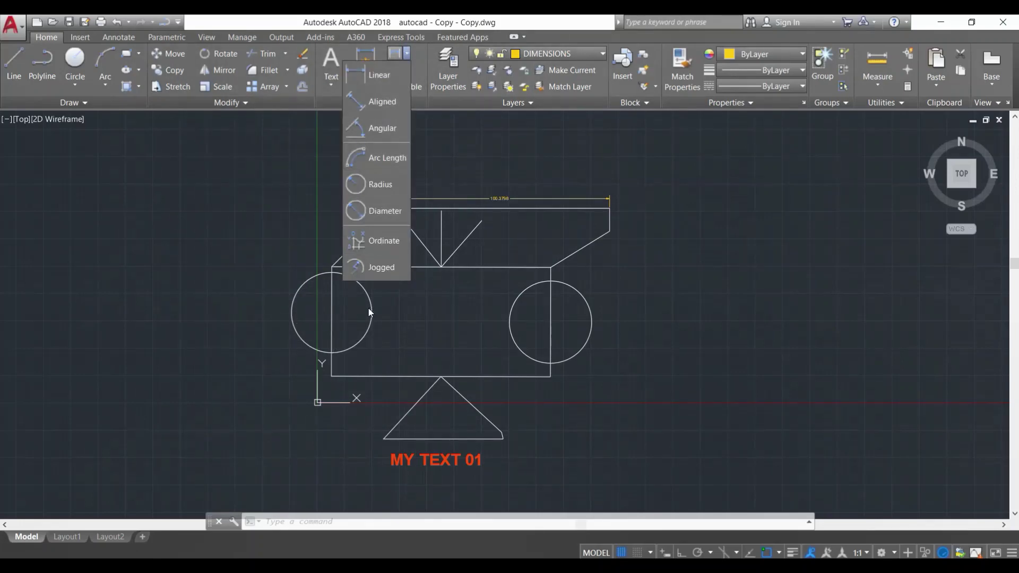
pyautogui.click(378, 184)
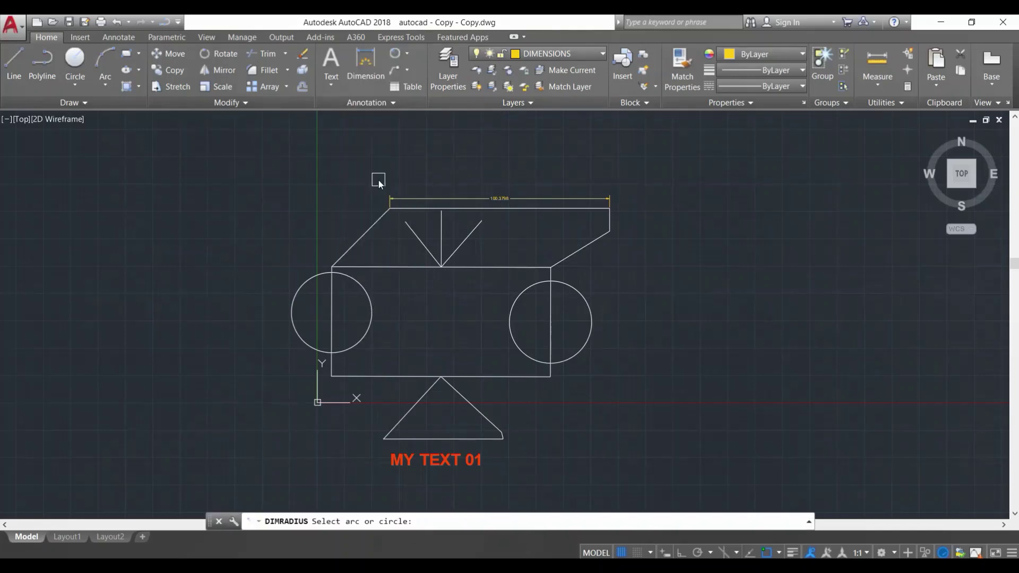
pyautogui.click(291, 303)
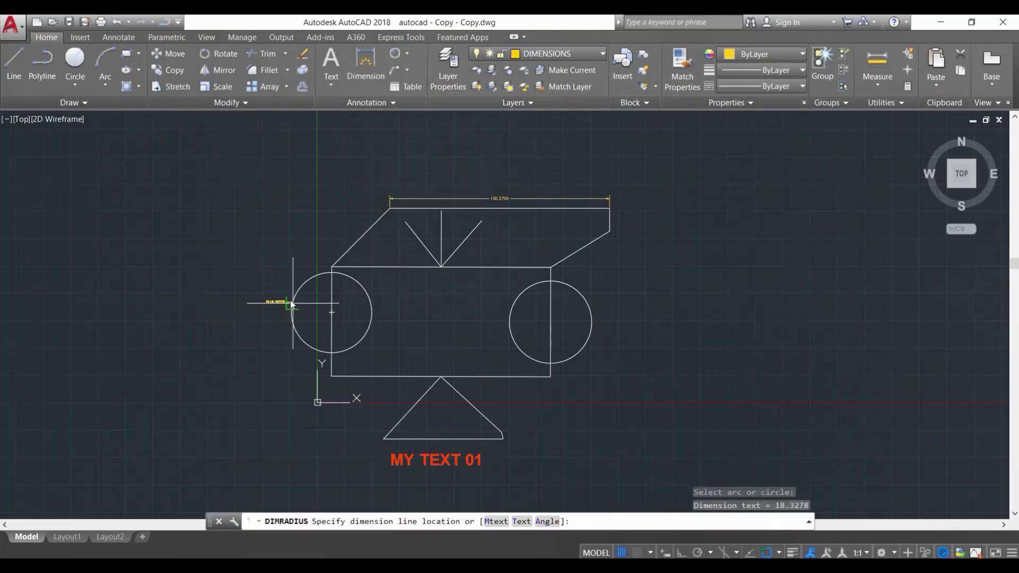
pyautogui.scroll(6, 292, 301)
pyautogui.click(300, 260)
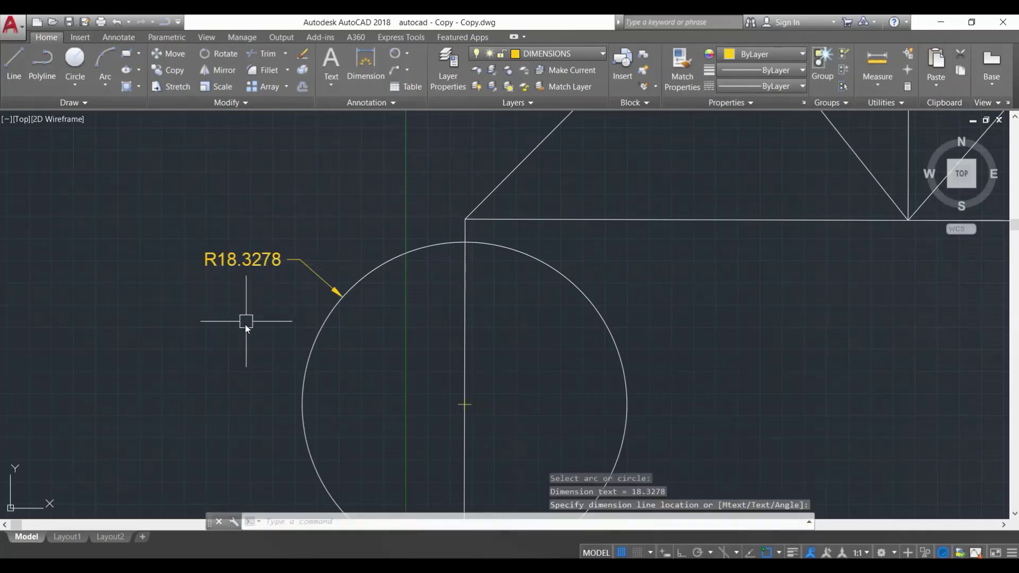
pyautogui.scroll(-2, 281, 290)
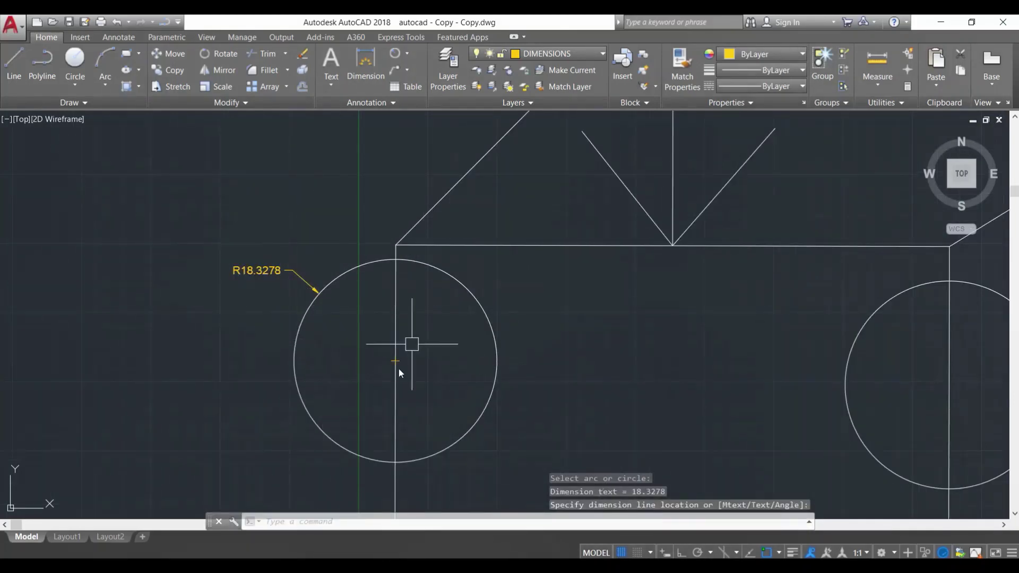
pyautogui.moveTo(326, 342); pyautogui.dragTo(316, 322, button='middle')
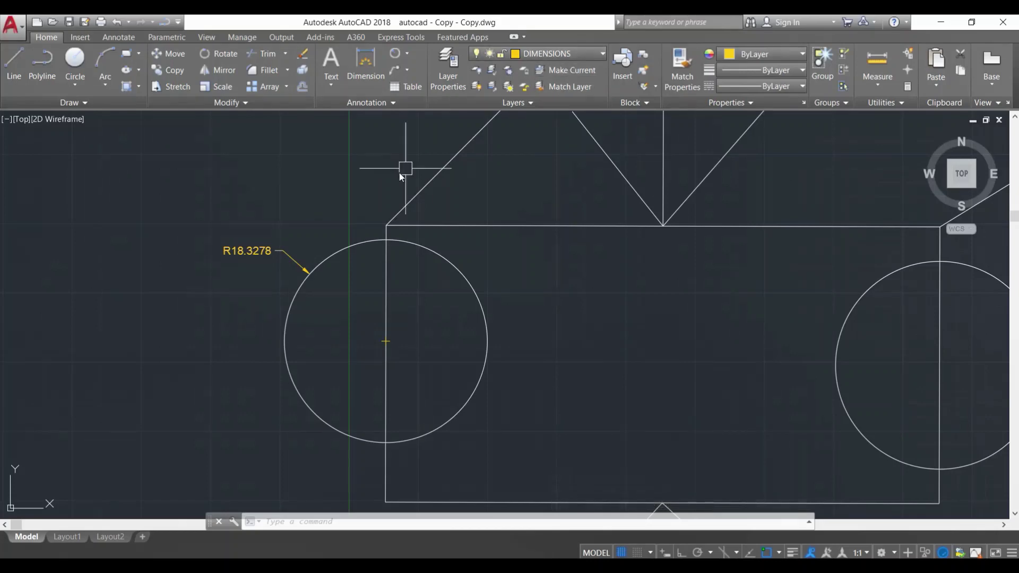
# - Add an aligned dimension to the short slanted edge at the drawing's upper right, placing it just below the edge
pyautogui.scroll(-5, 383, 290)
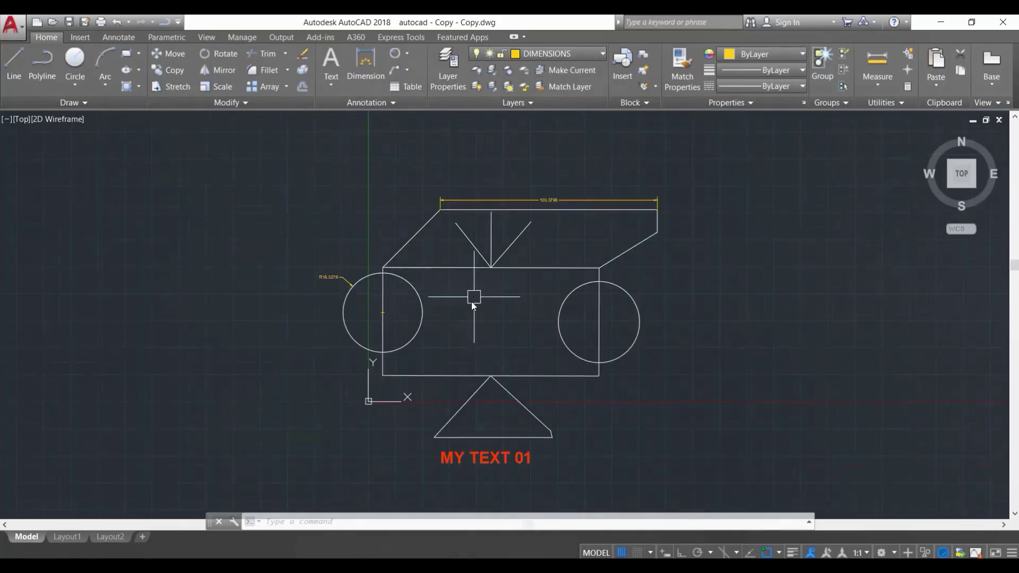
pyautogui.scroll(4, 439, 300)
pyautogui.scroll(-2, 419, 282)
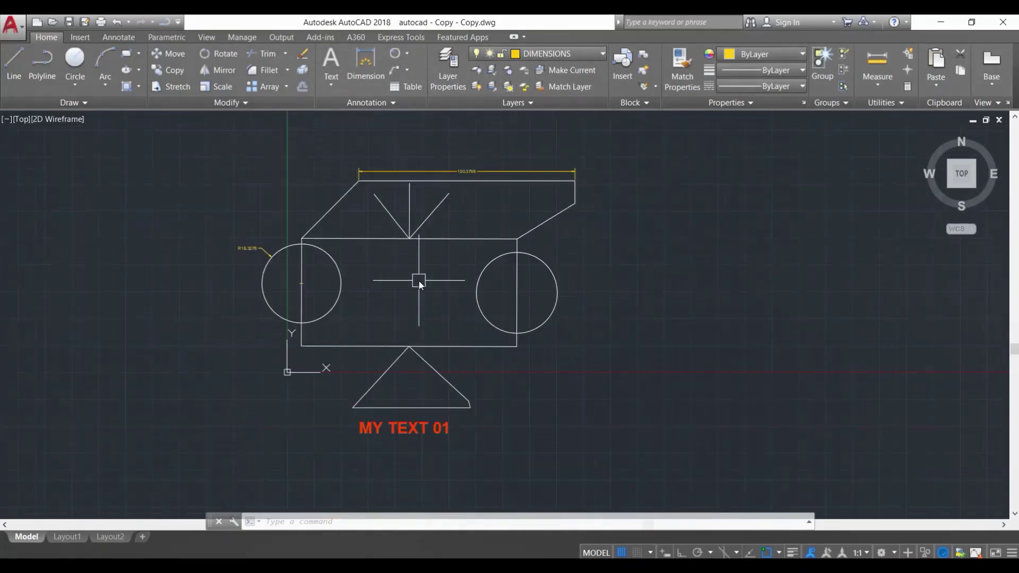
pyautogui.moveTo(419, 281); pyautogui.dragTo(412, 309, button='middle')
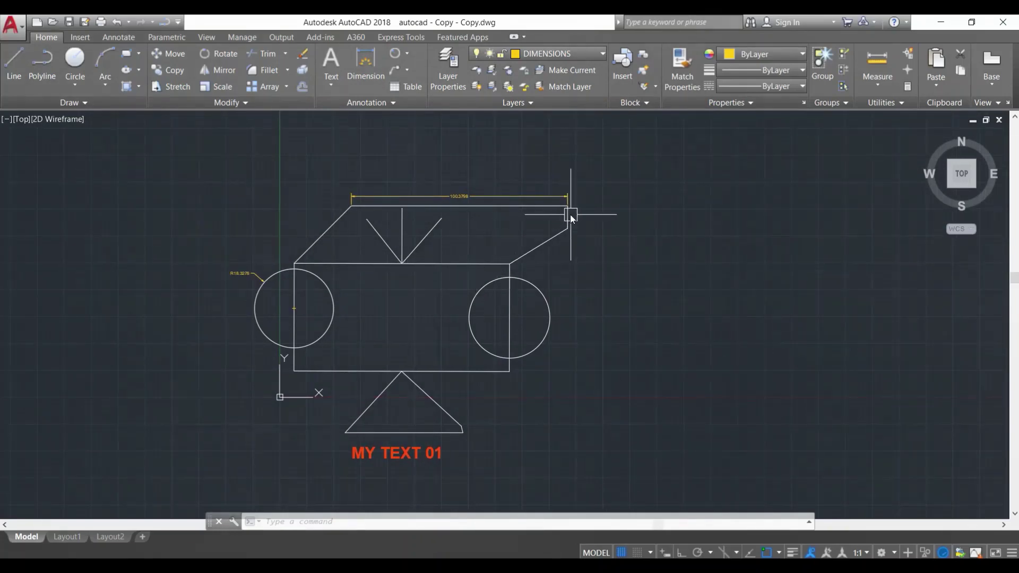
pyautogui.scroll(2, 510, 265)
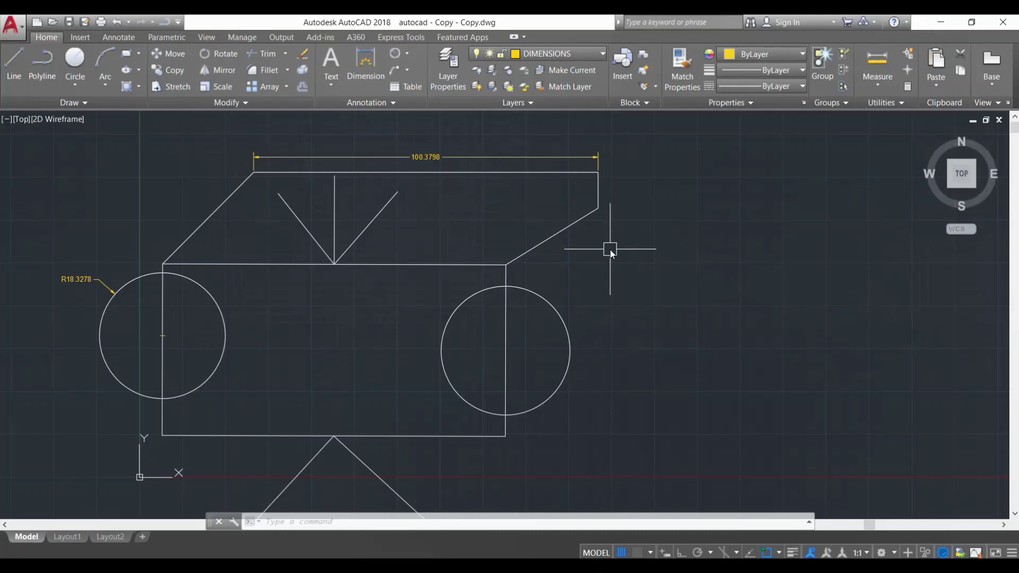
pyautogui.click(408, 54)
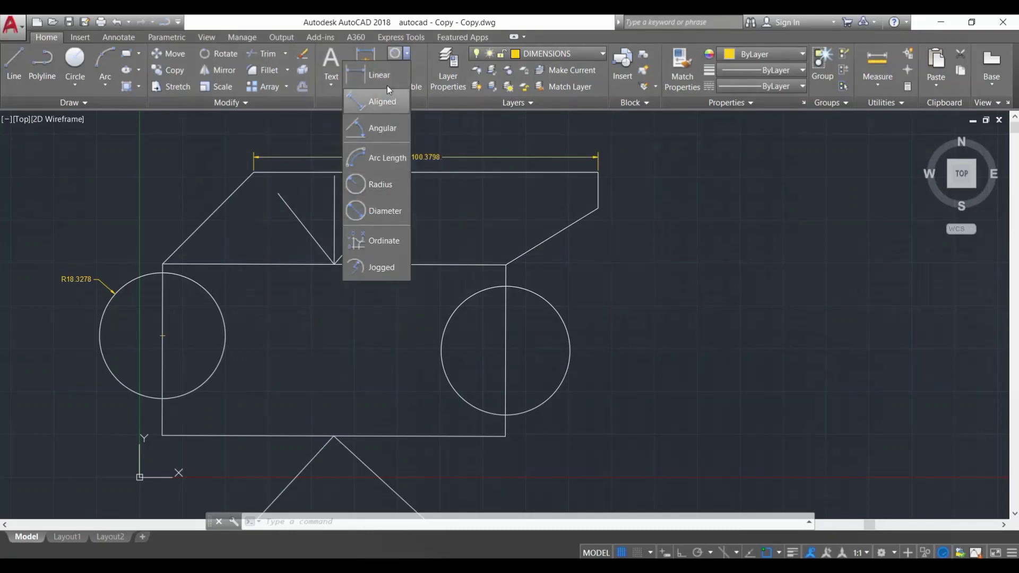
pyautogui.click(385, 101)
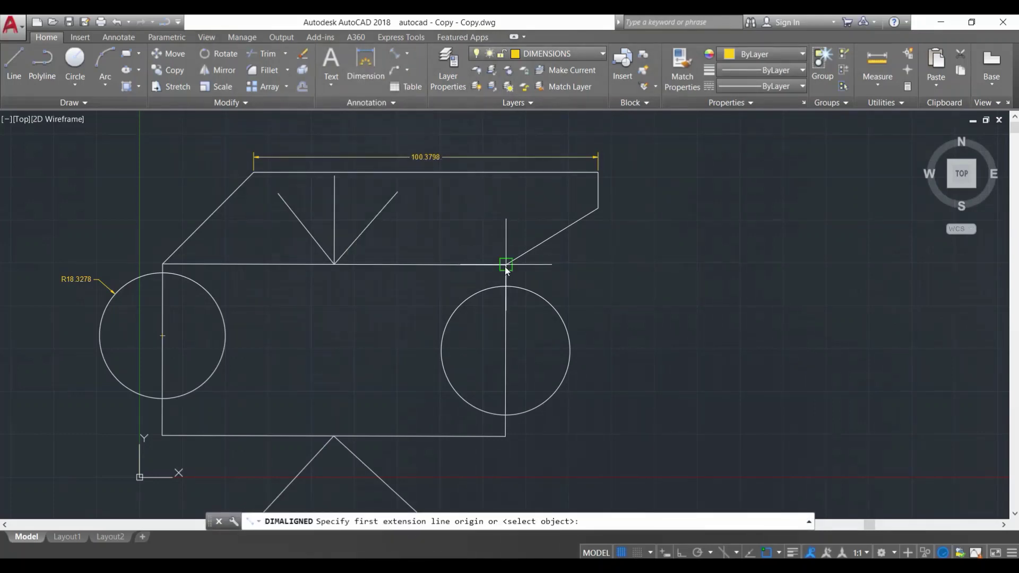
pyautogui.click(505, 265)
pyautogui.click(599, 208)
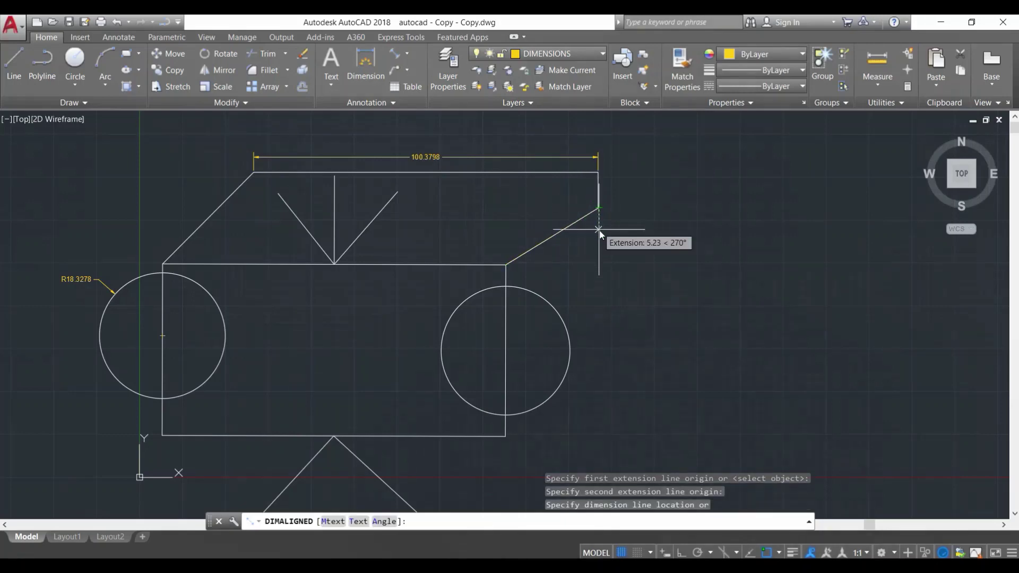
pyautogui.click(604, 225)
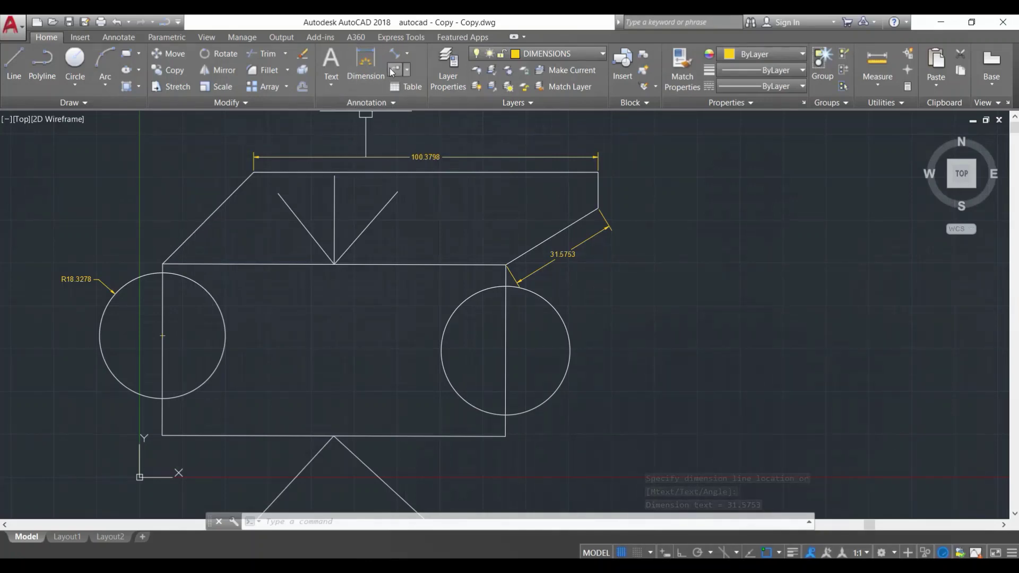
# - Add an angular dimension between the left slanted edge and the horizontal line it meets, placing the arc inside the corner
pyautogui.click(406, 55)
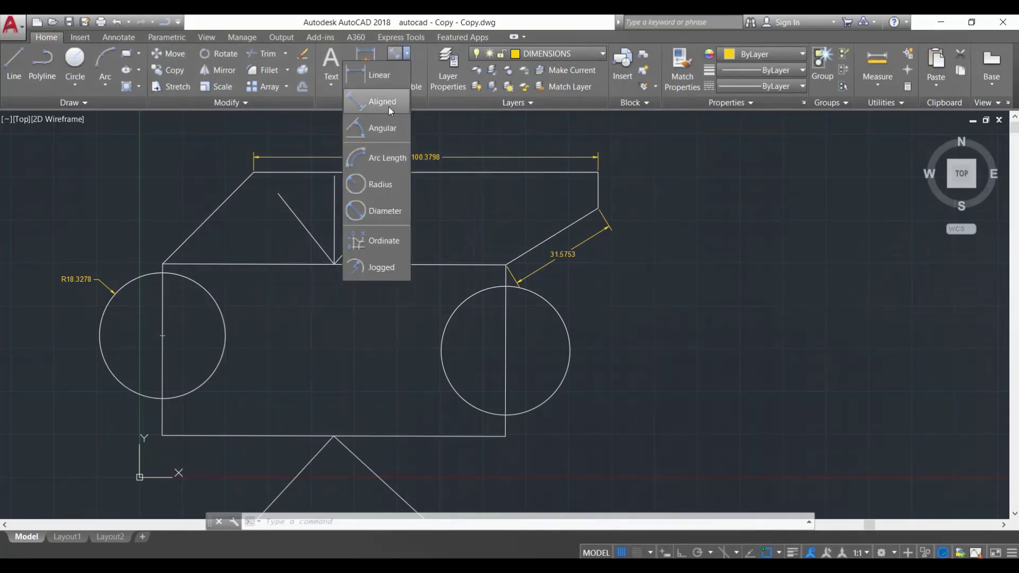
pyautogui.click(390, 123)
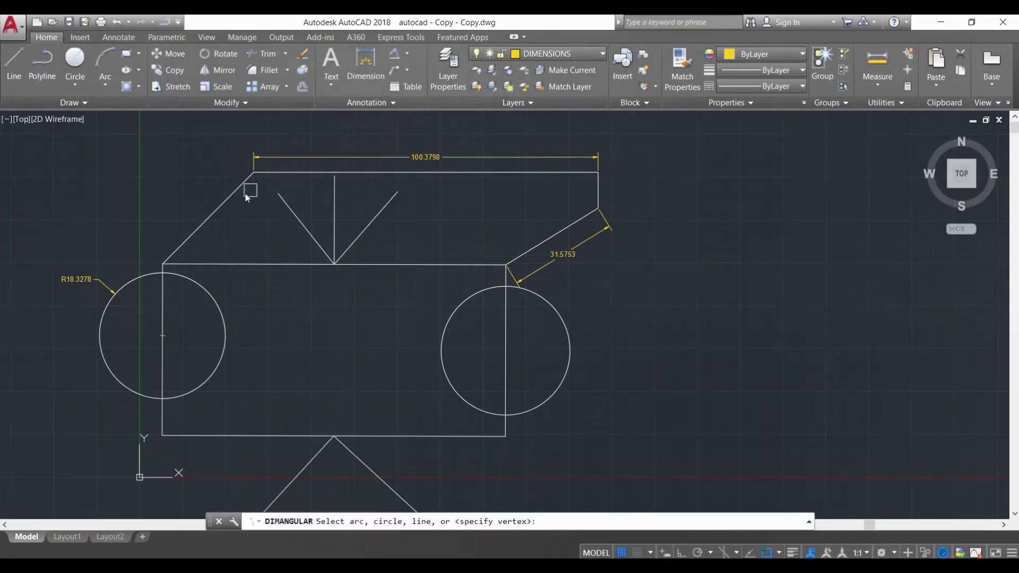
pyautogui.click(188, 237)
pyautogui.click(202, 264)
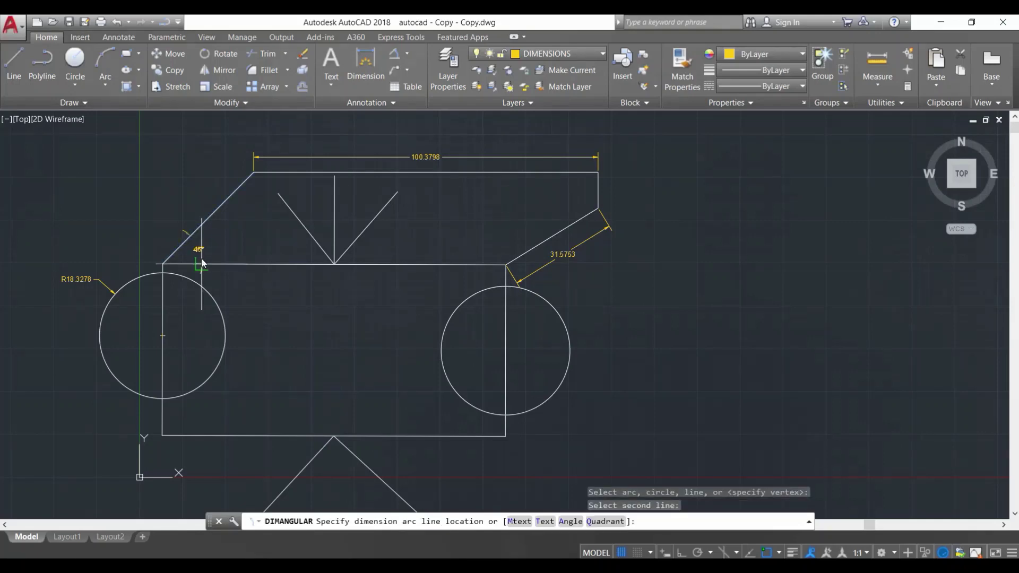
pyautogui.scroll(4, 201, 256)
pyautogui.click(211, 243)
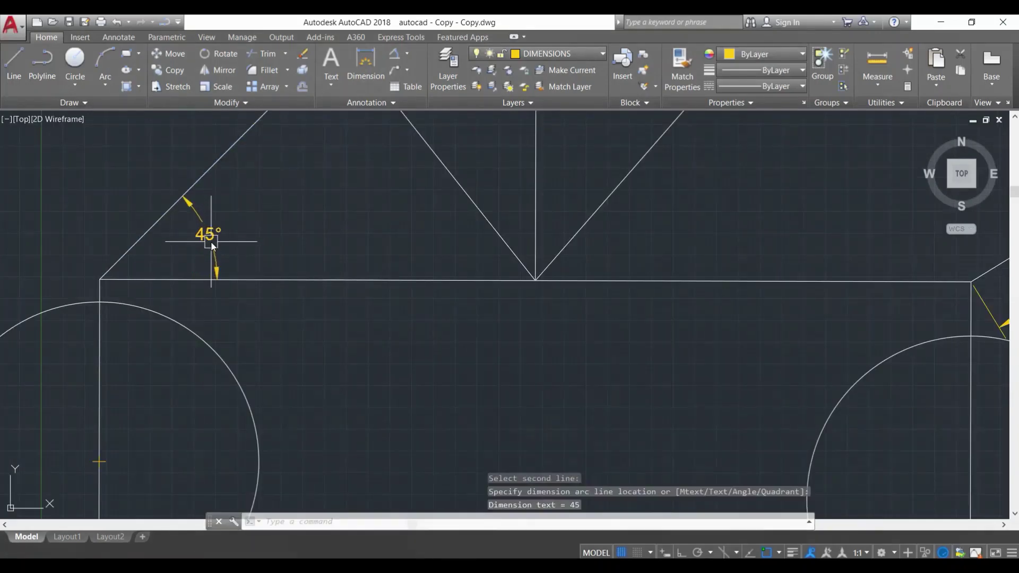
# - Draw an upright rectangle in the empty space to the right of the dimensioned drawing
pyautogui.scroll(-2, 216, 220)
pyautogui.scroll(-2, 216, 221)
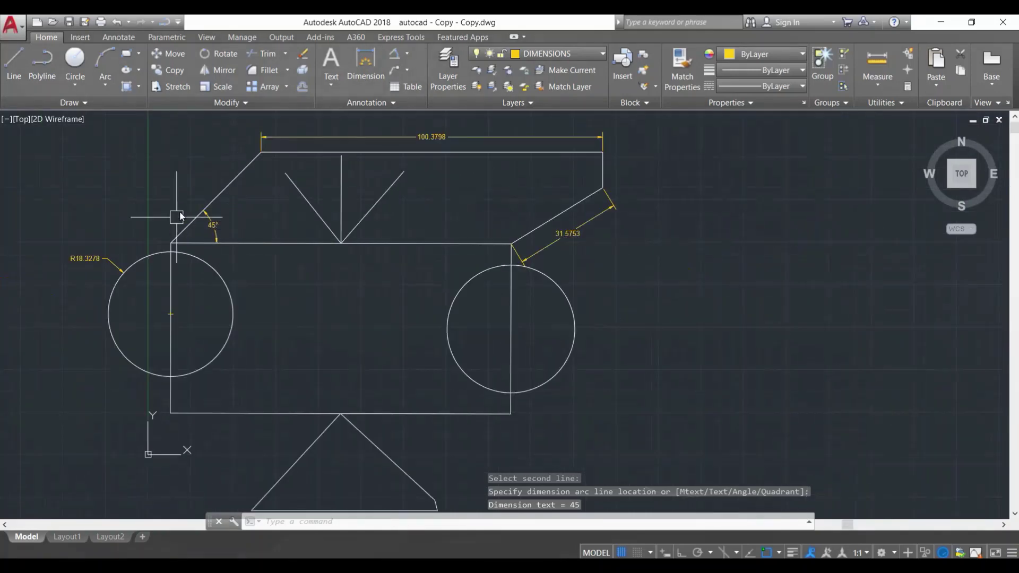
pyautogui.scroll(-2, 177, 216)
pyautogui.moveTo(271, 284); pyautogui.dragTo(314, 298, button='middle')
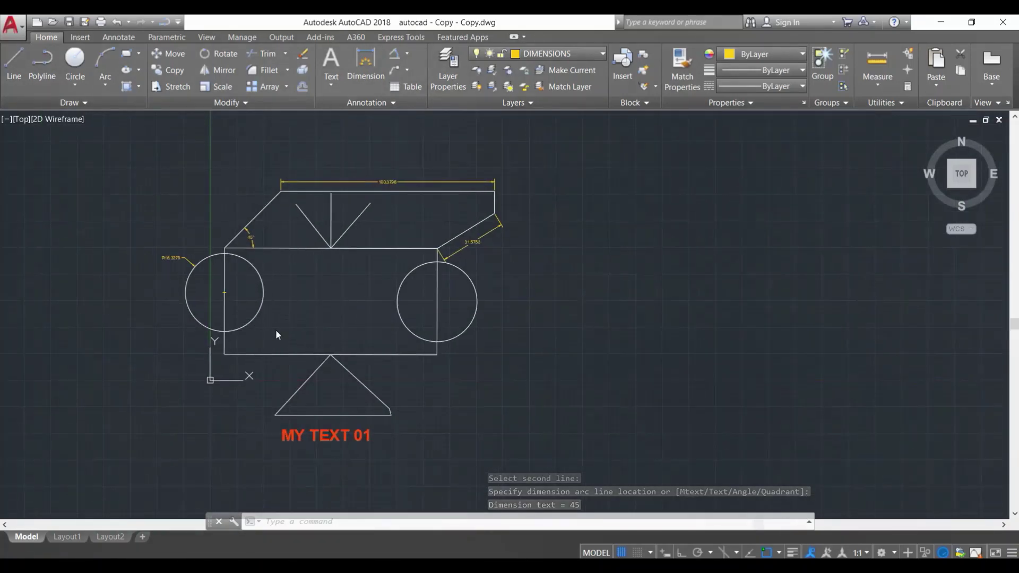
pyautogui.moveTo(276, 337); pyautogui.dragTo(336, 322, button='middle')
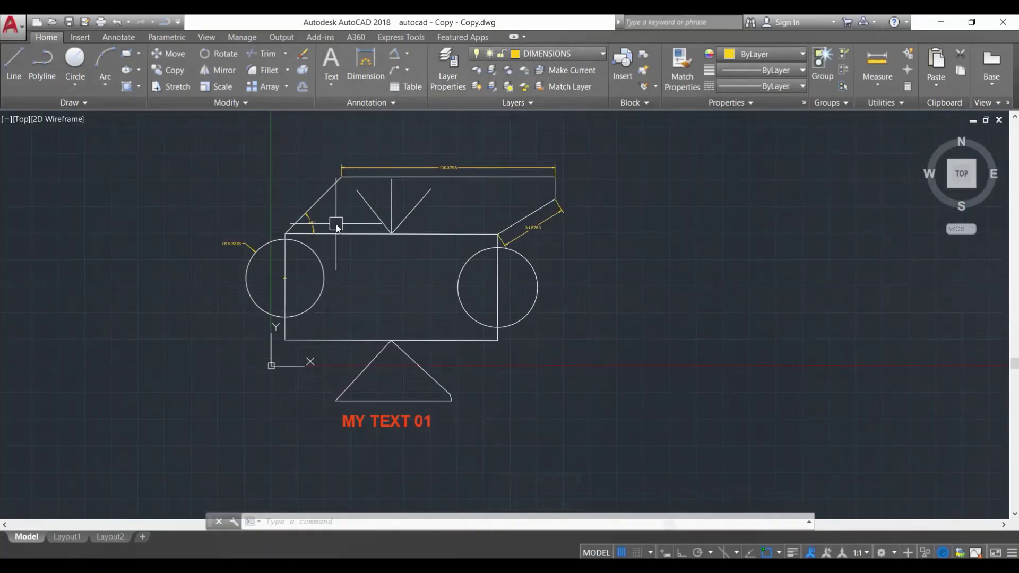
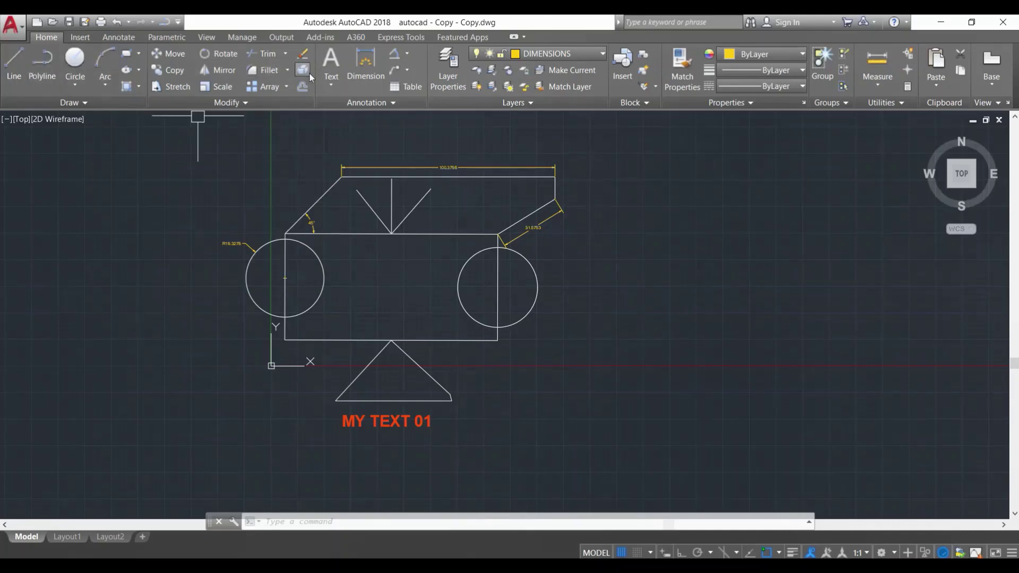
pyautogui.click(127, 54)
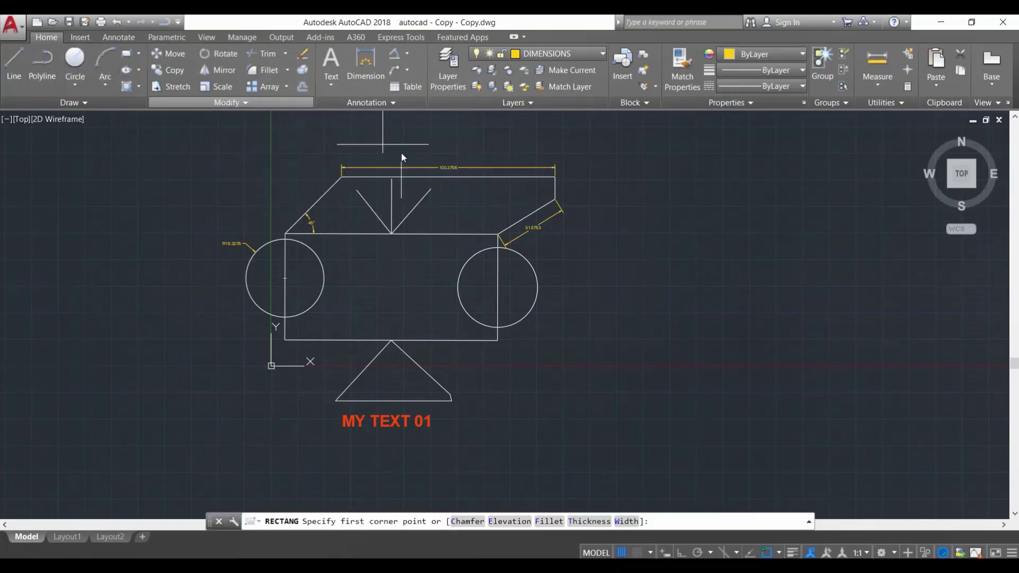
pyautogui.moveTo(696, 246); pyautogui.dragTo(578, 230, button='middle')
pyautogui.click(572, 232)
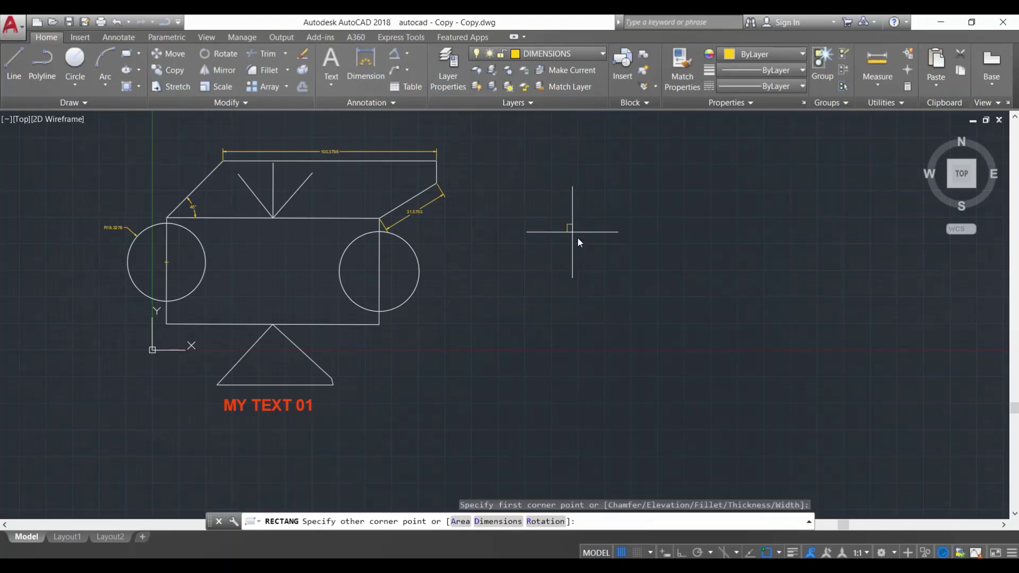
pyautogui.click(653, 345)
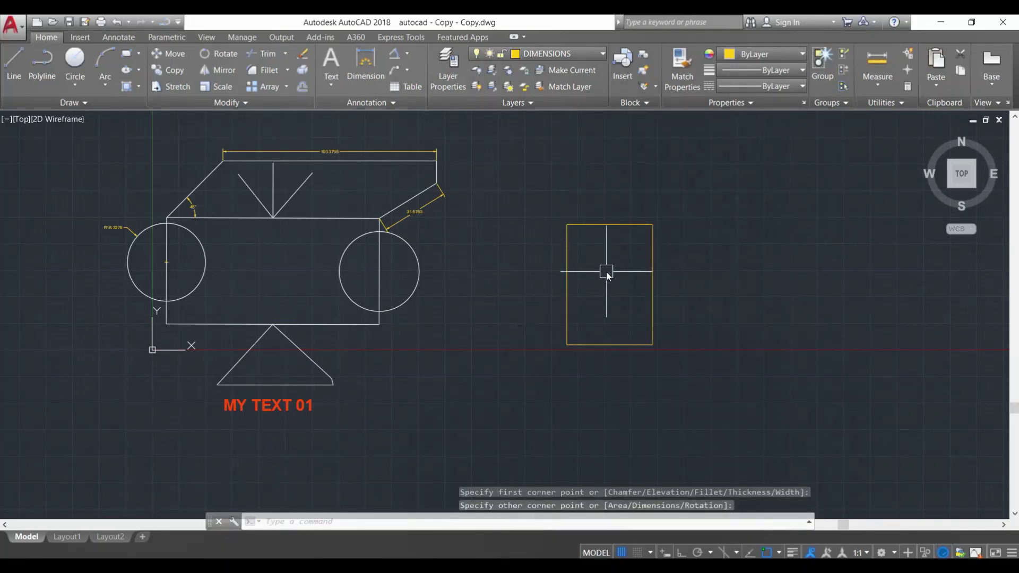
# - Divide the new rectangle into four panes with a horizontal and a vertical line joining the midpoints of its opposite sides
pyautogui.write('L')
pyautogui.press('Return')
pyautogui.click(568, 285)
pyautogui.click(652, 285)
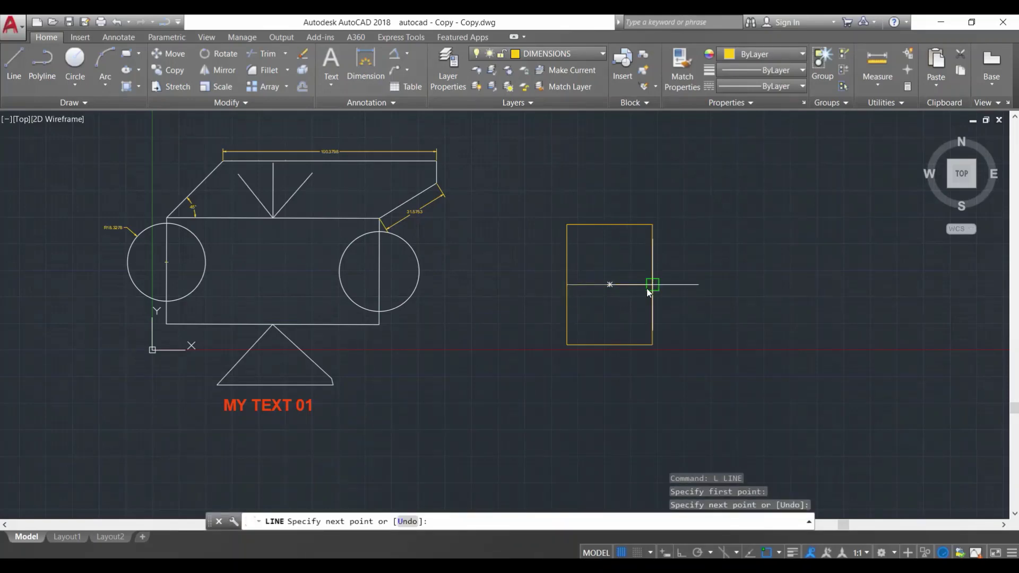
pyautogui.press('Return')
pyautogui.press('Return')
pyautogui.click(610, 225)
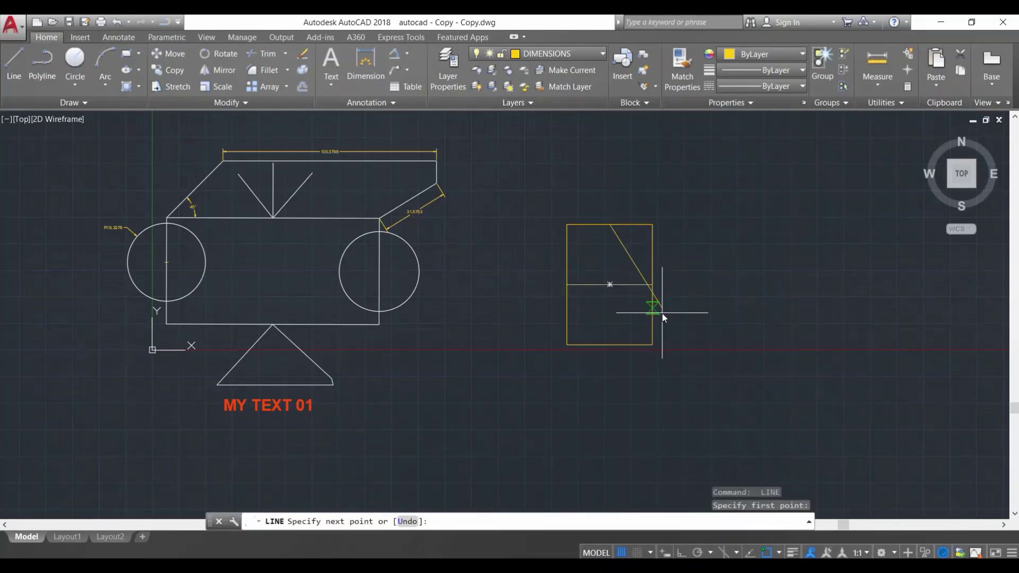
pyautogui.click(610, 345)
pyautogui.press('Return')
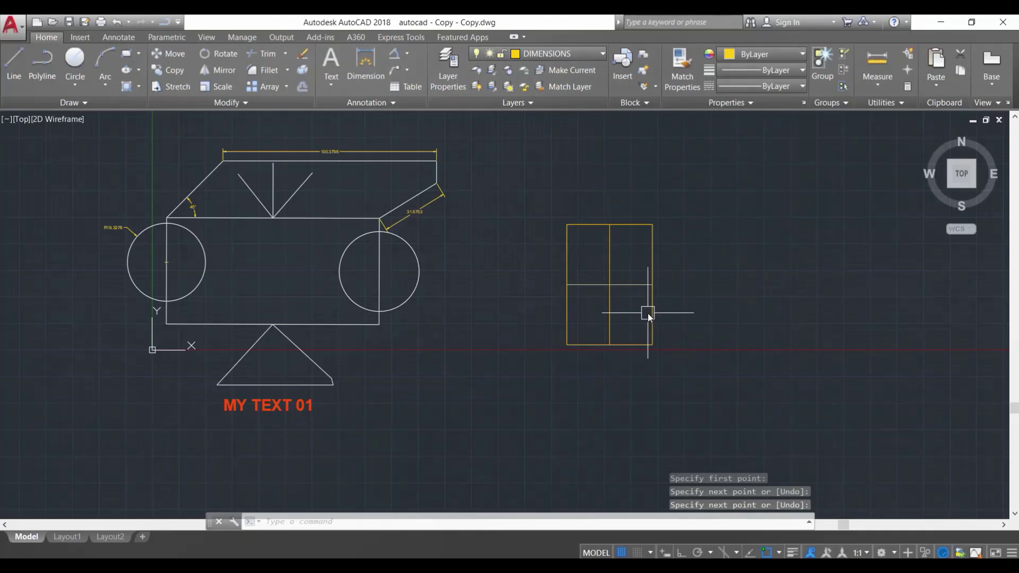
# - Convert the rectangle and its two dividing lines to a block named WINDOW, with the lower-left corner as base point
pyautogui.scroll(2, 657, 280)
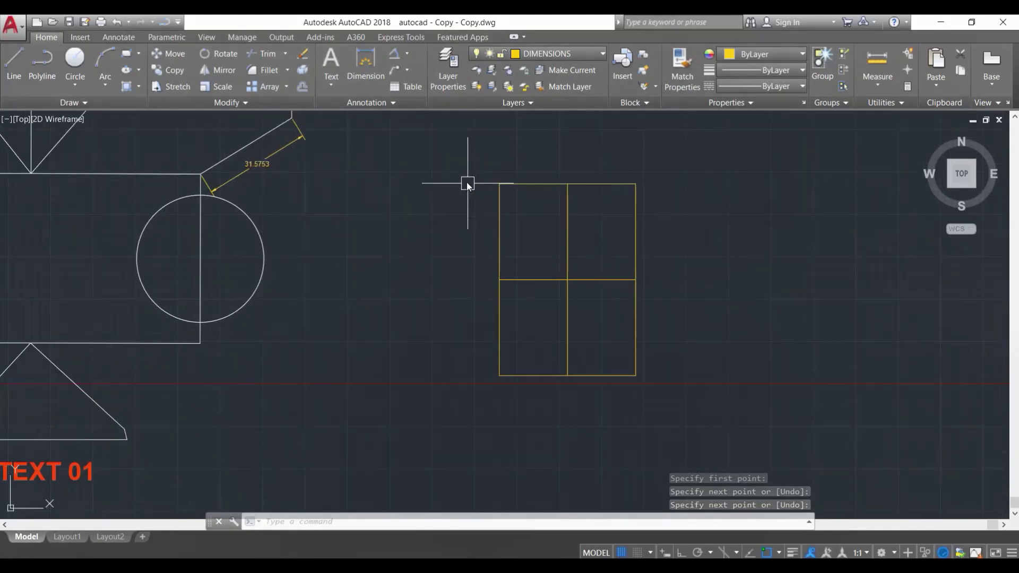
pyautogui.click(677, 415)
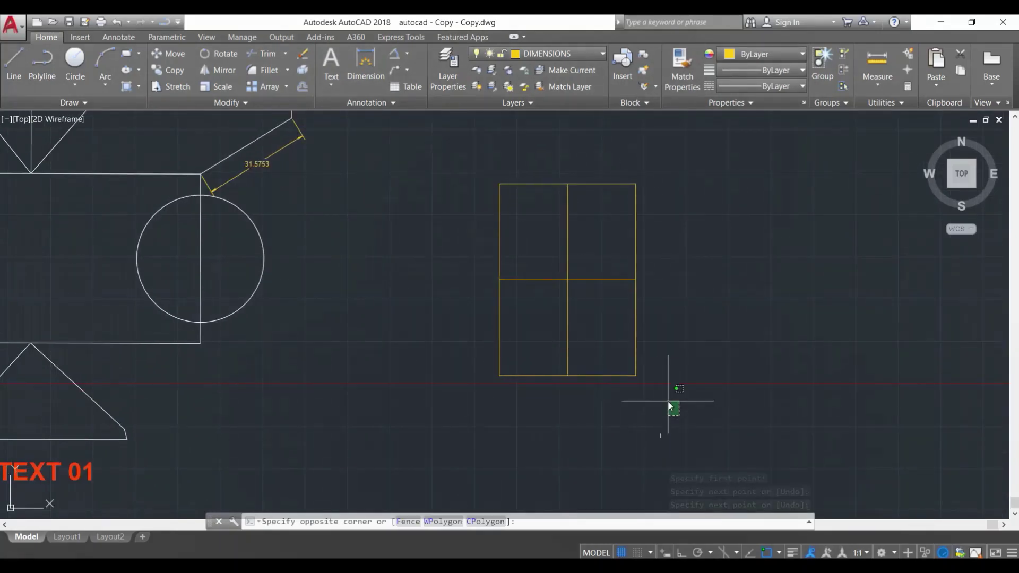
pyautogui.click(484, 177)
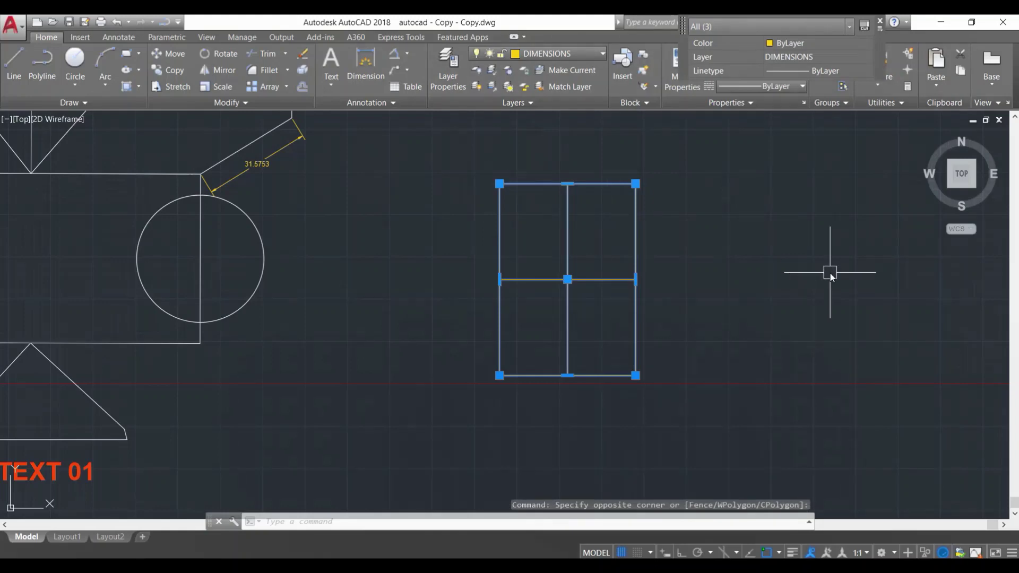
pyautogui.write('b')
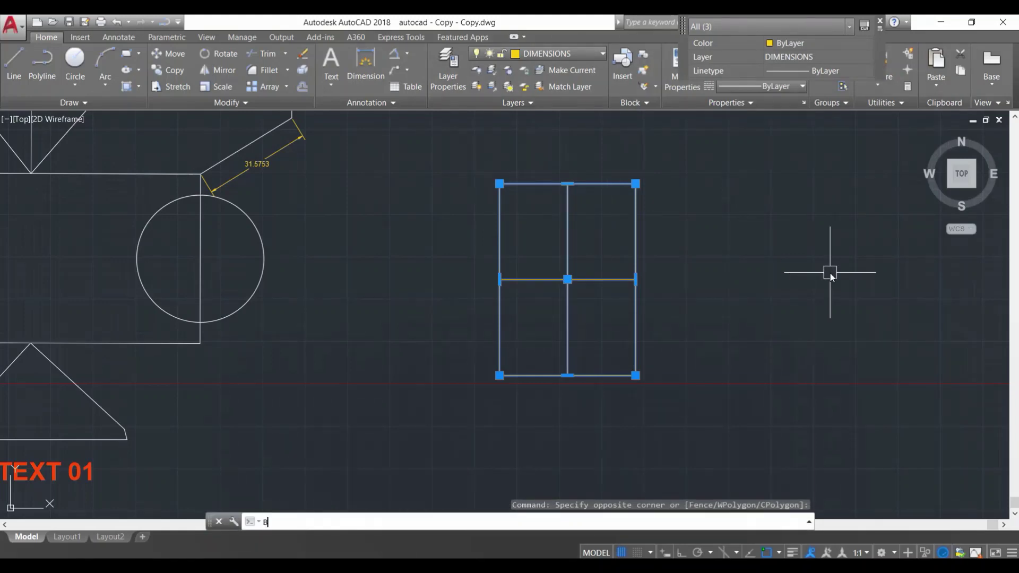
pyautogui.press('Return')
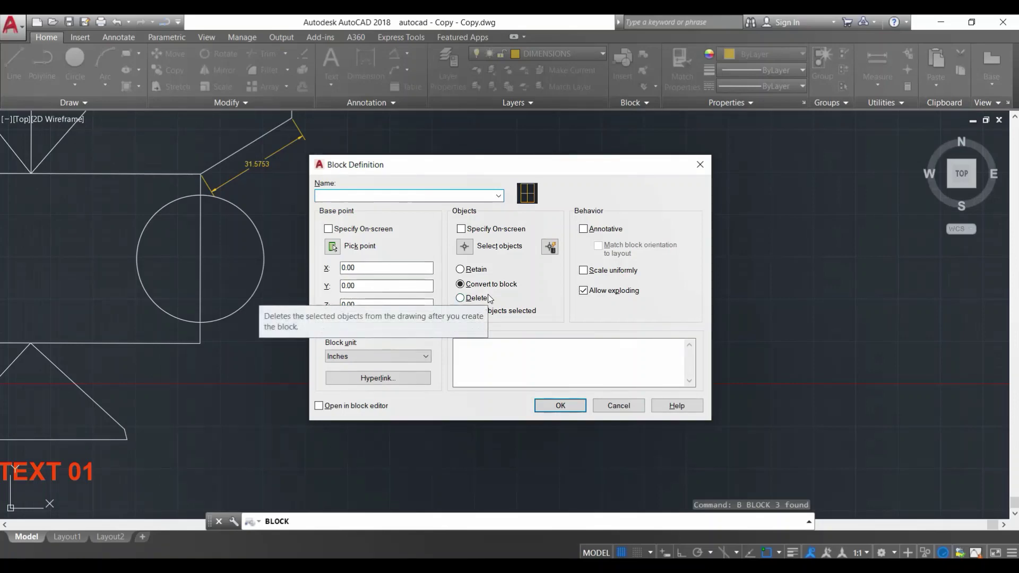
pyautogui.write('WINDOW')
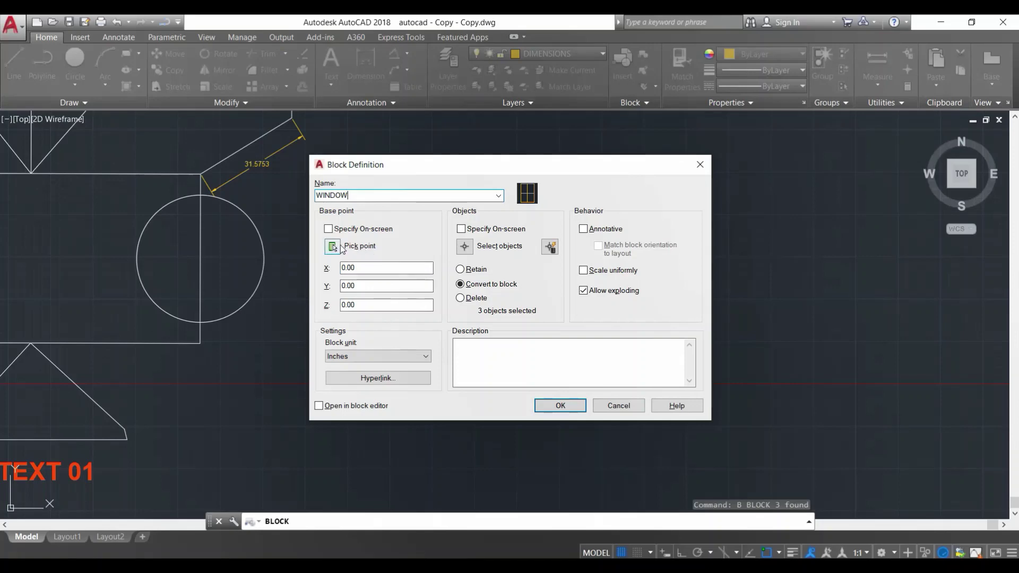
pyautogui.click(333, 246)
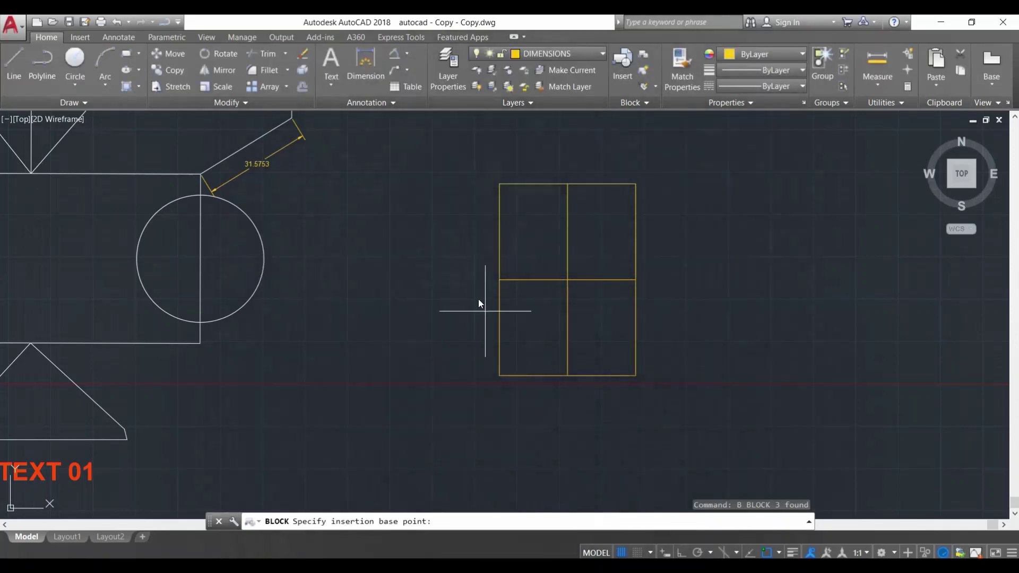
pyautogui.click(499, 375)
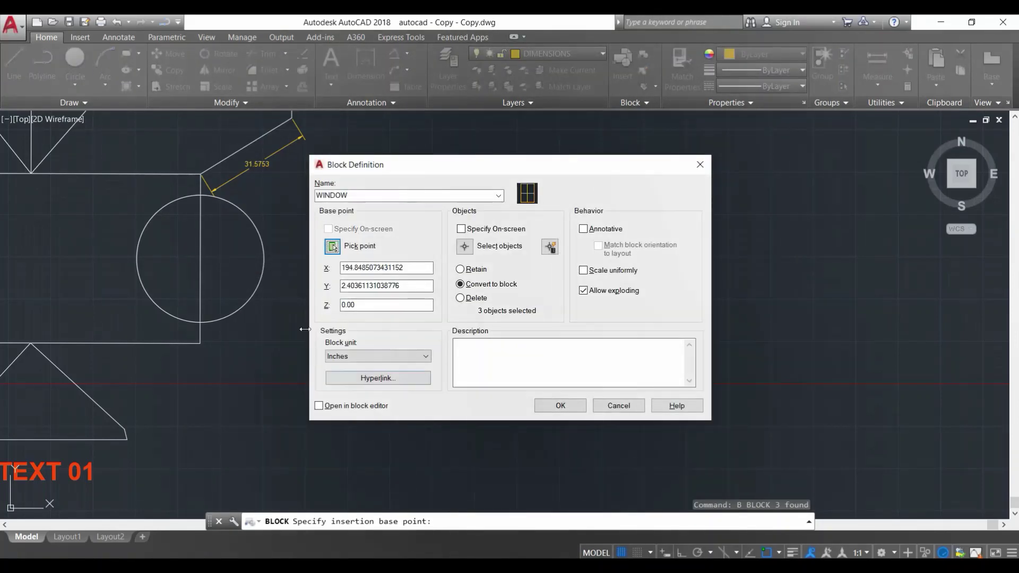
pyautogui.click(538, 405)
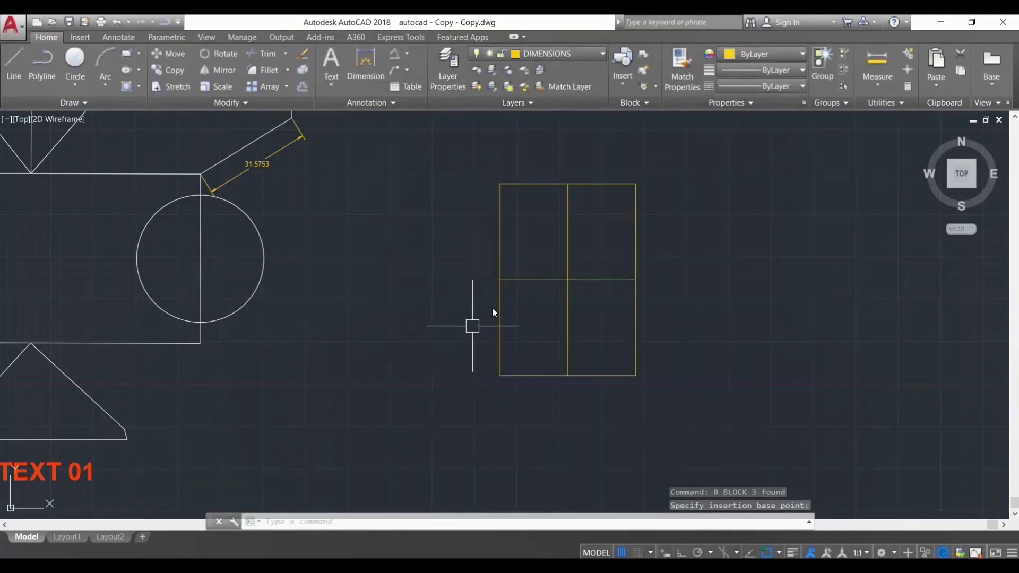
# - Select the WINDOW block at different spots to check whether its lines are picked together as one object
pyautogui.click(535, 293)
pyautogui.click(510, 262)
pyautogui.scroll(-2, 353, 387)
pyautogui.scroll(1, 432, 386)
pyautogui.moveTo(432, 387); pyautogui.dragTo(455, 400, button='middle')
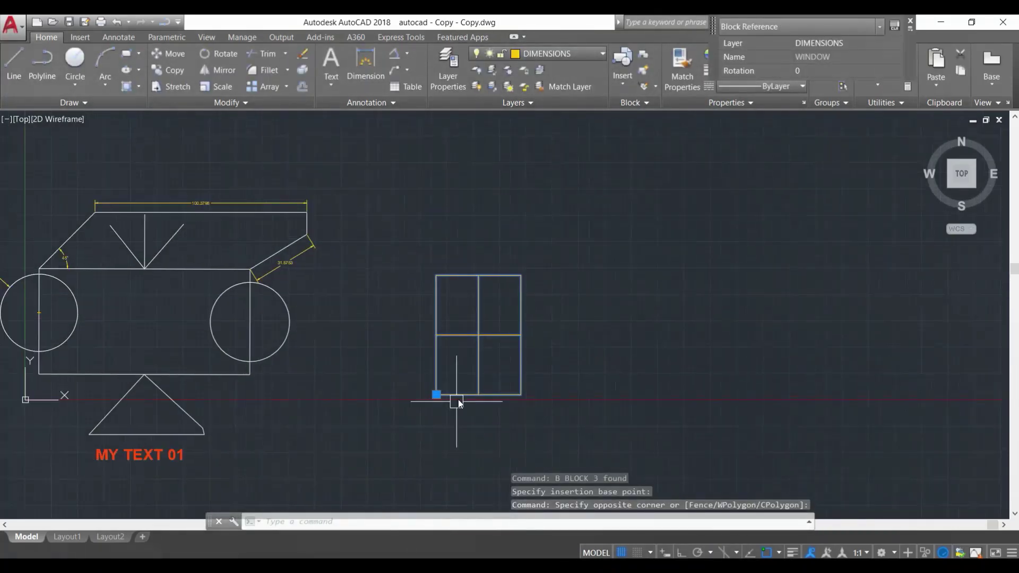
pyautogui.press('Escape')
pyautogui.click(433, 365)
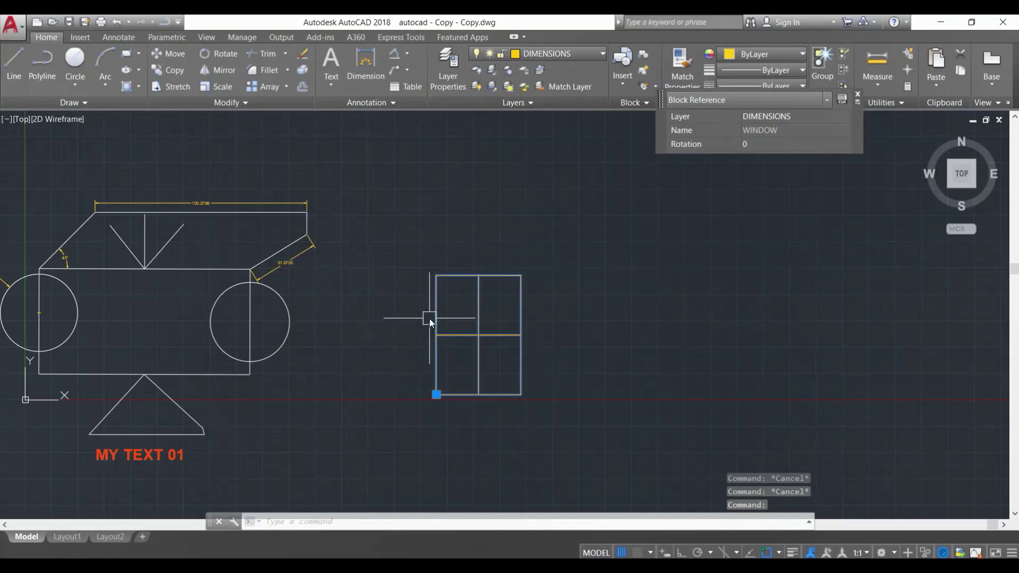
pyautogui.press('Escape')
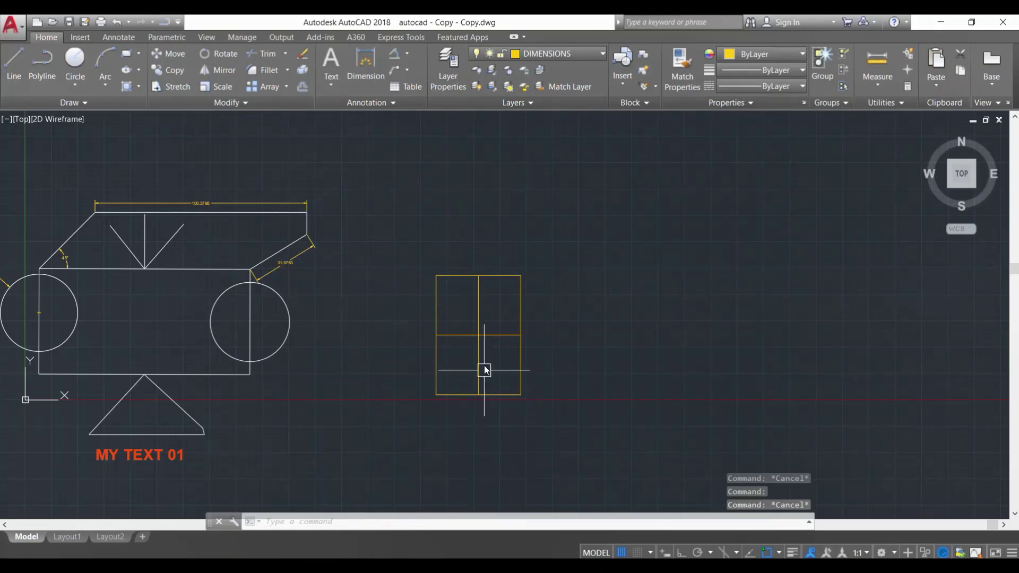
pyautogui.click(440, 321)
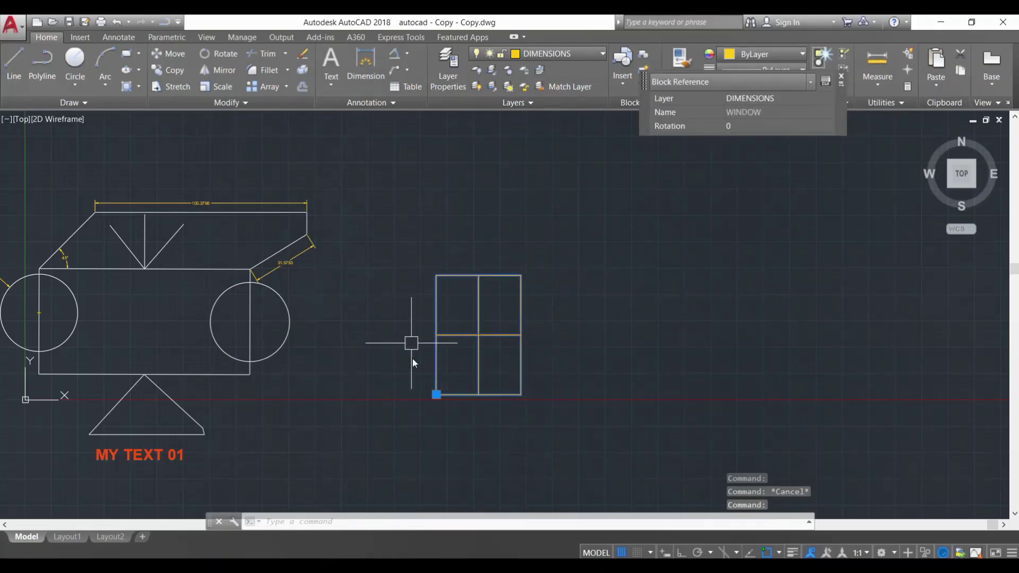
# - Copy the WINDOW block four times in a row to the right of the original
pyautogui.click(490, 425)
pyautogui.press('Escape')
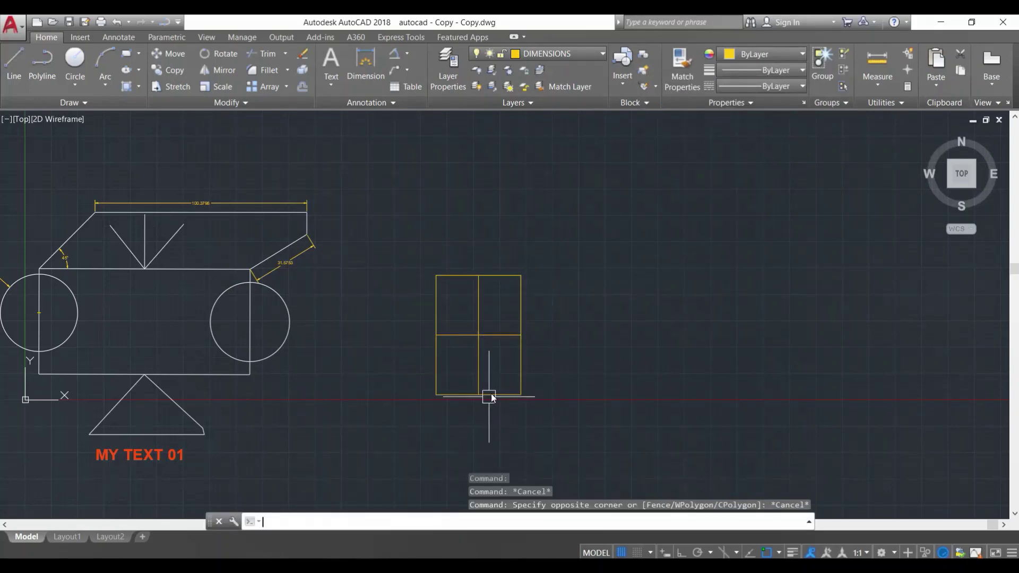
pyautogui.click(467, 410)
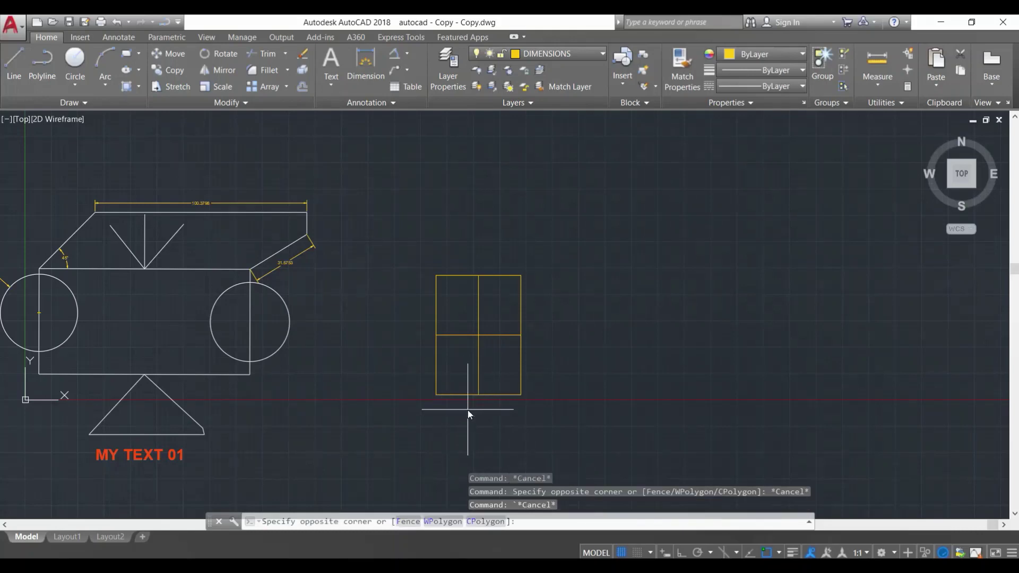
pyautogui.write('co')
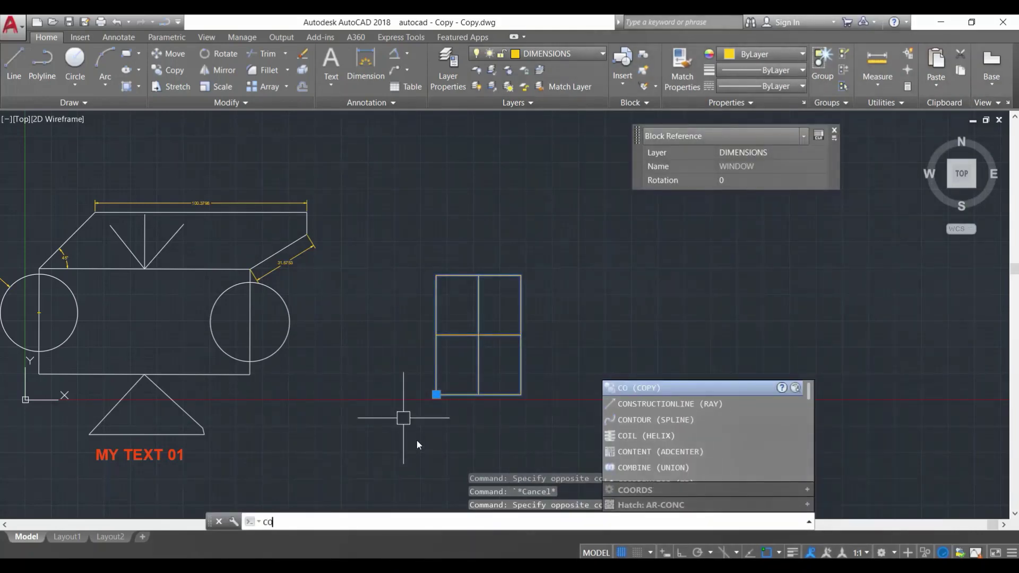
pyautogui.press('Return')
pyautogui.click(482, 429)
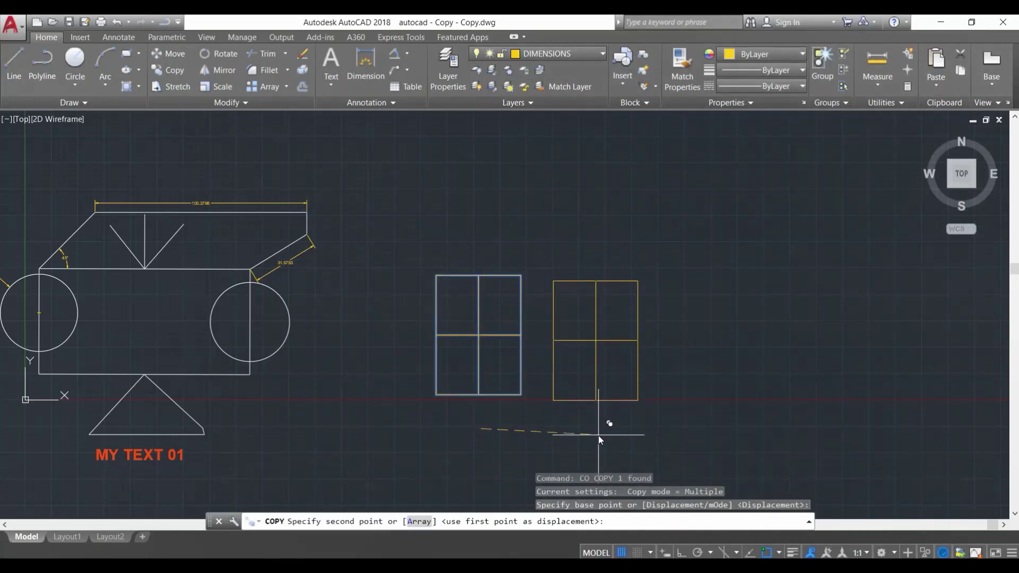
pyautogui.click(599, 440)
pyautogui.click(744, 432)
pyautogui.click(877, 425)
pyautogui.scroll(-2, 756, 419)
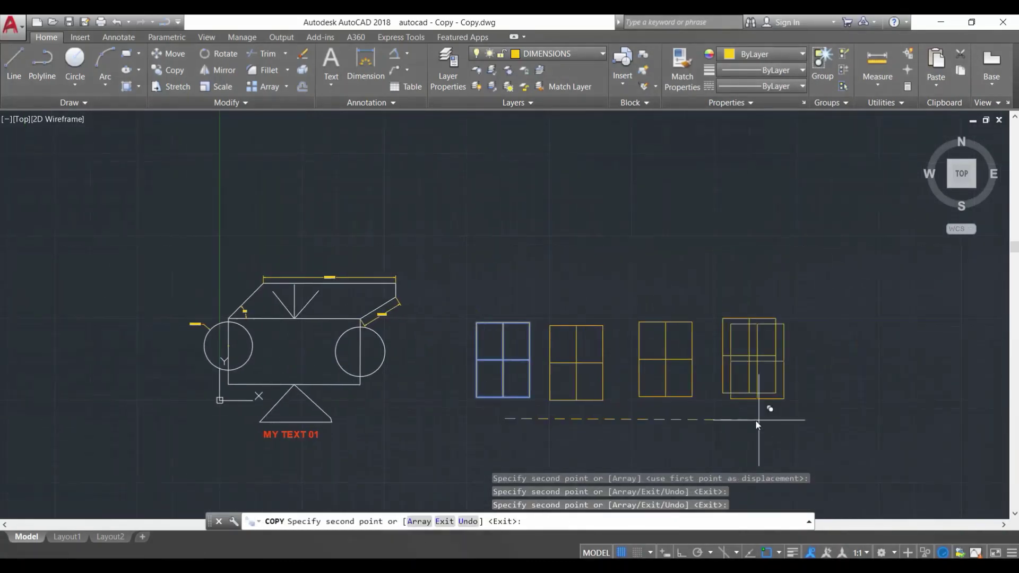
pyautogui.click(841, 415)
pyautogui.press('Return')
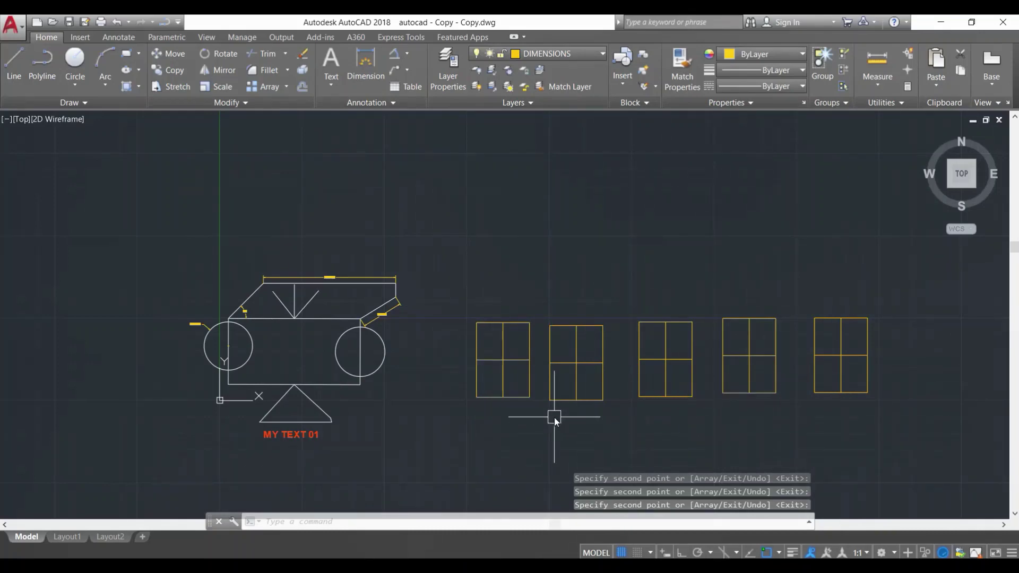
# - Open the definition of the WINDOW block for editing from the second window in the row
pyautogui.scroll(2, 555, 418)
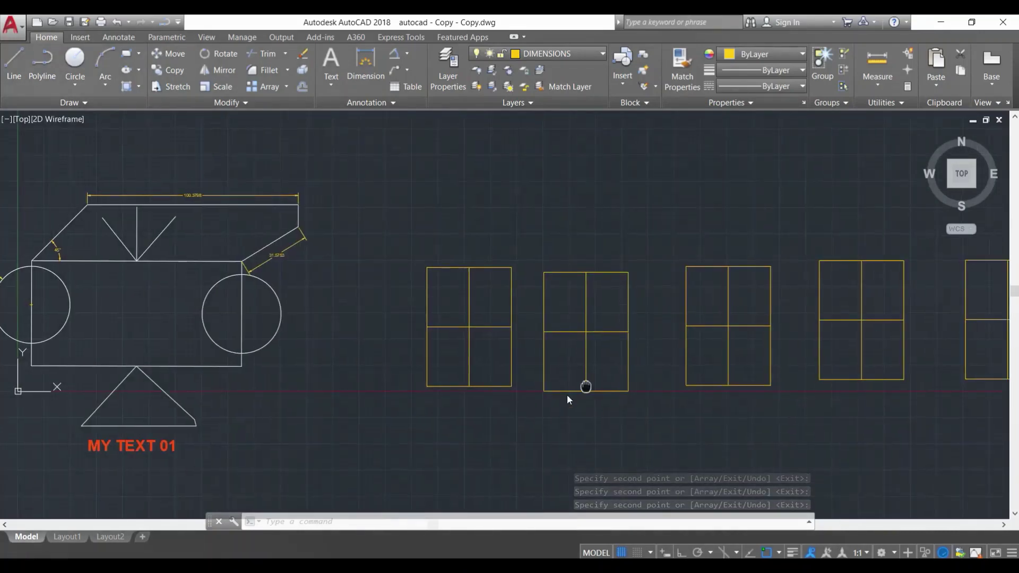
pyautogui.moveTo(586, 386); pyautogui.dragTo(505, 415, button='middle')
pyautogui.click(502, 381)
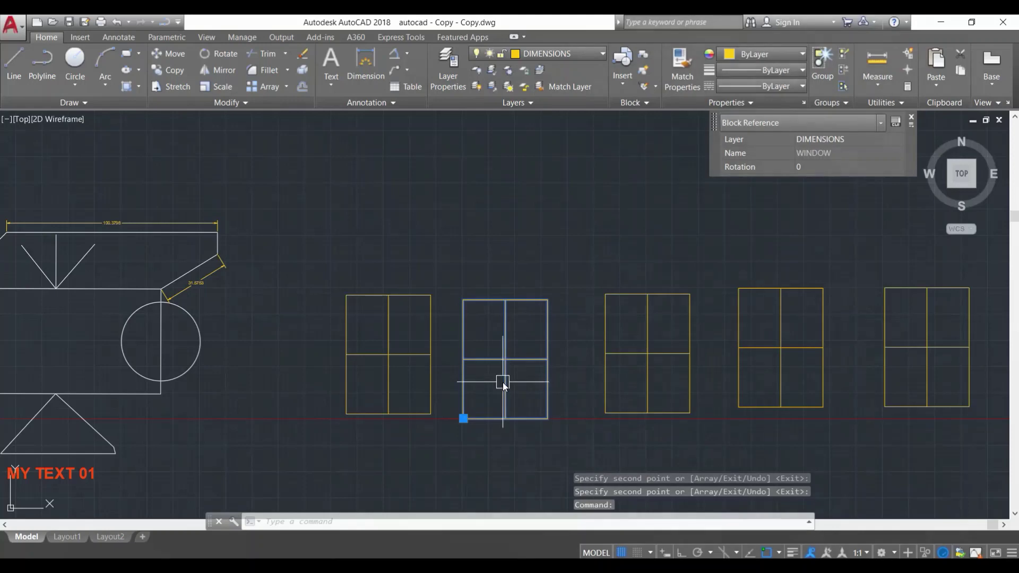
pyautogui.doubleClick(524, 362)
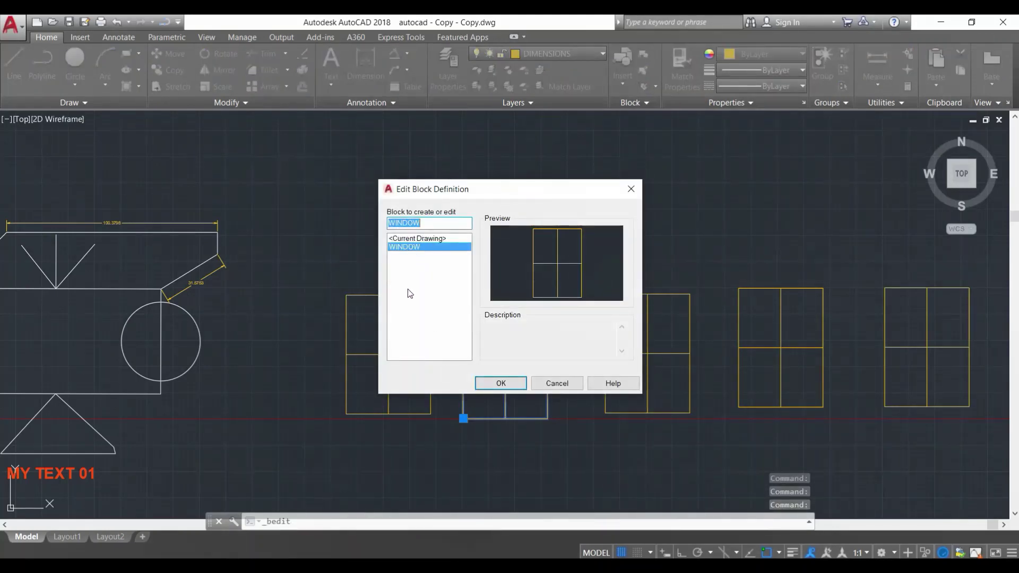
pyautogui.click(523, 387)
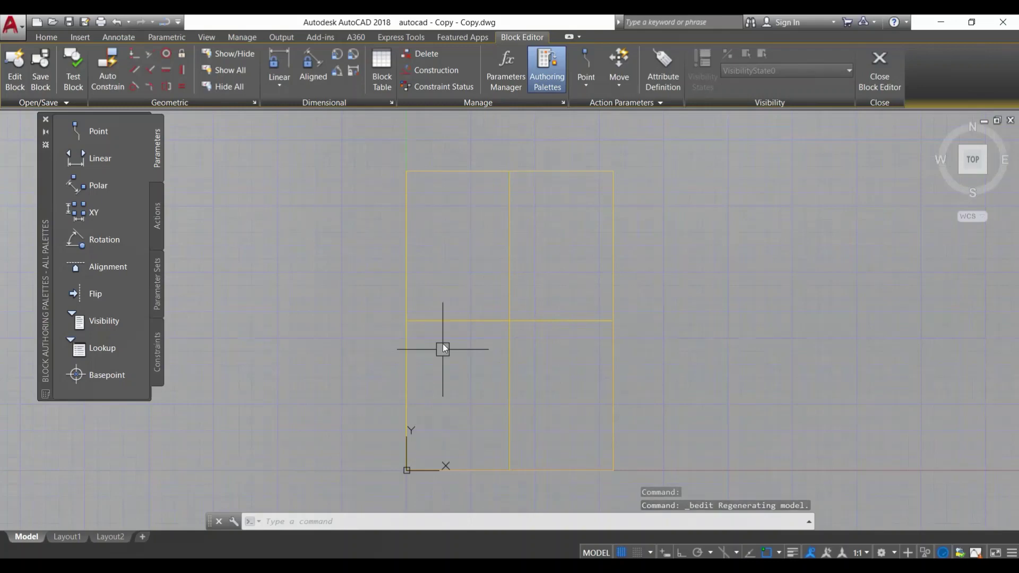
# - Offset the window's outer rectangle 6 units outward to form a surrounding frame
pyautogui.moveTo(608, 380); pyautogui.dragTo(595, 362, button='middle')
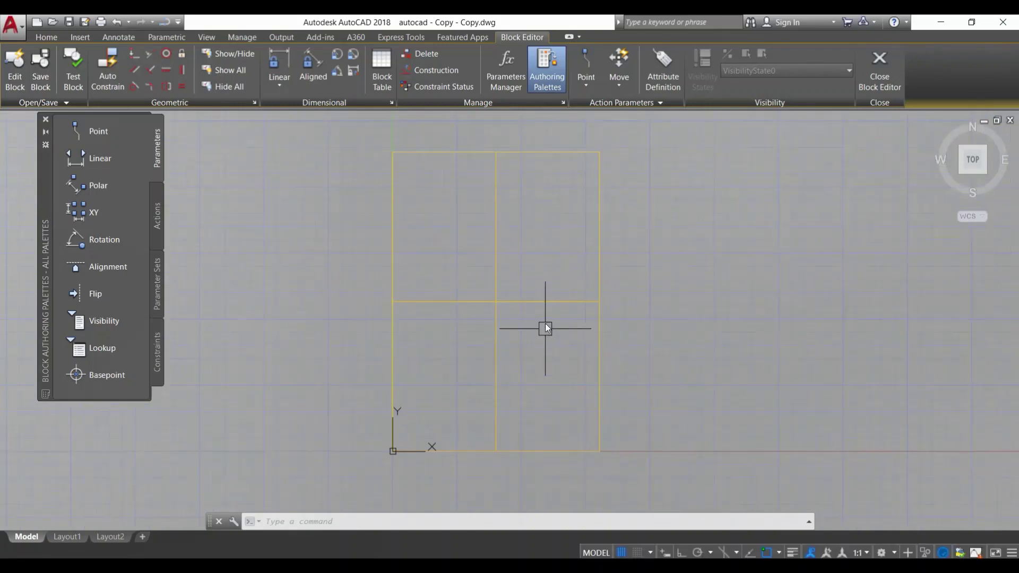
pyautogui.write('o')
pyautogui.press('Return')
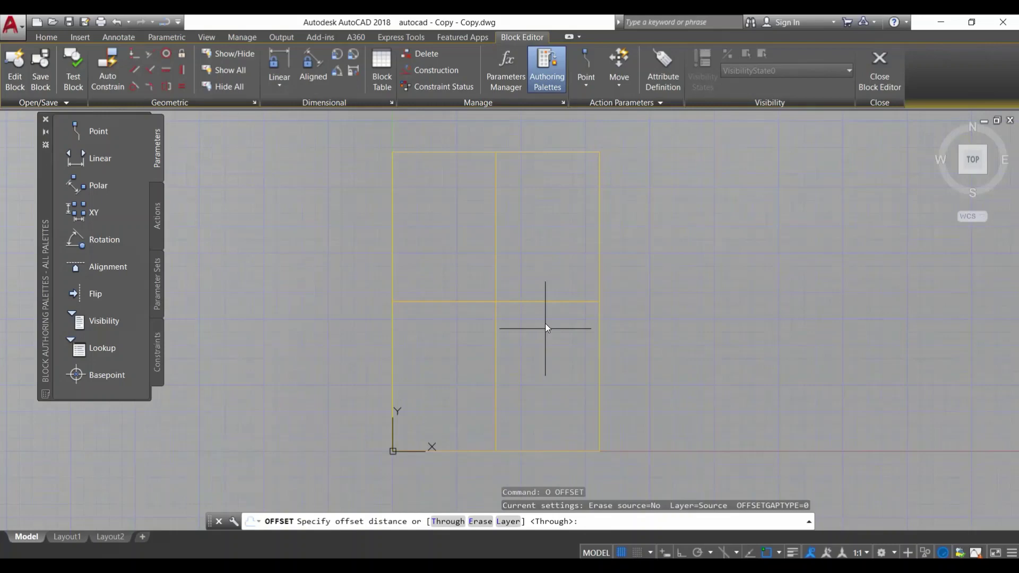
pyautogui.write('6')
pyautogui.press('Return')
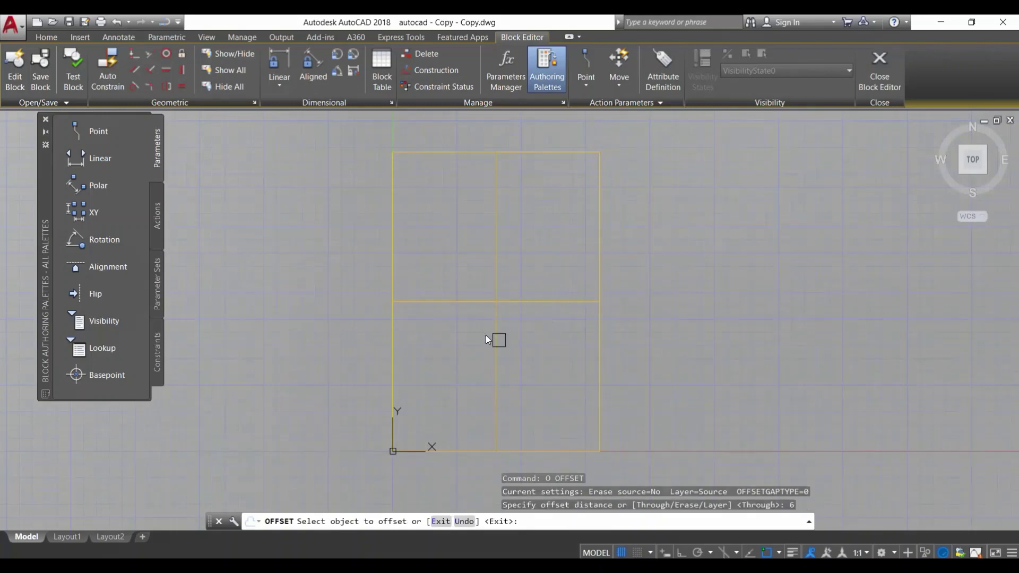
pyautogui.click(393, 324)
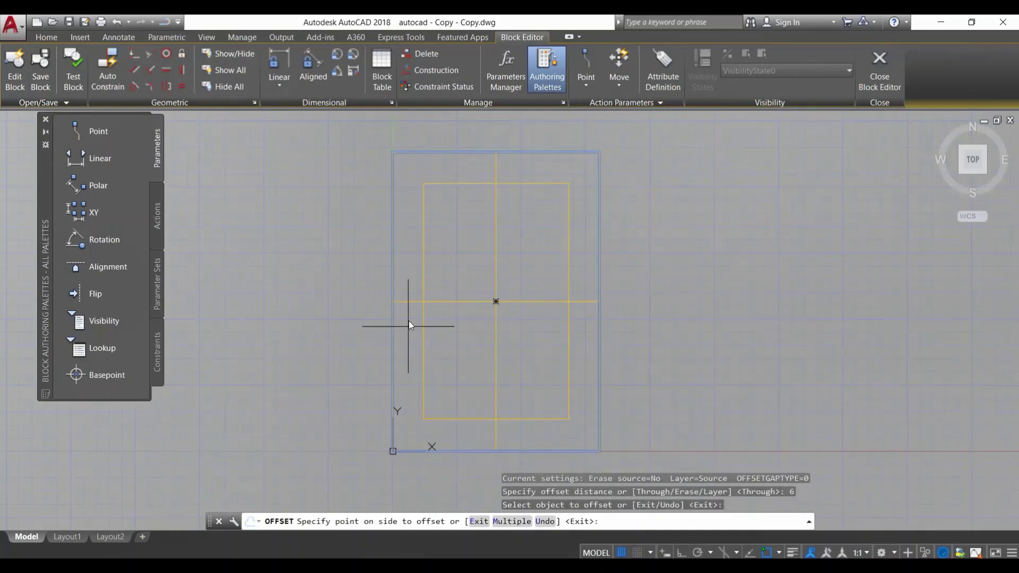
pyautogui.click(343, 330)
pyautogui.press('Return')
pyautogui.scroll(-2, 615, 284)
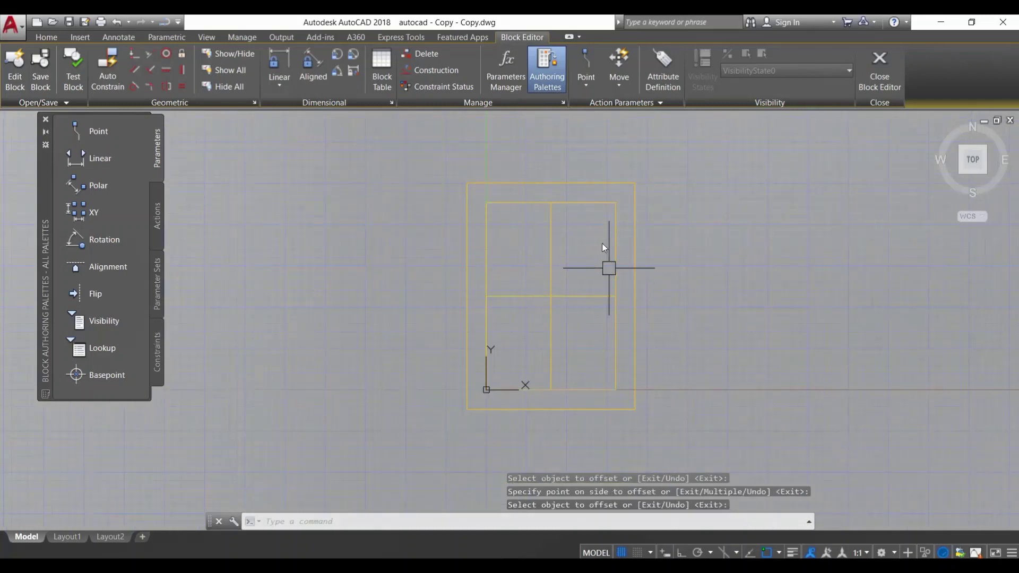
# - Offset the vertical and horizontal dividing lines 1 unit to both sides
pyautogui.write('o')
pyautogui.press('Return')
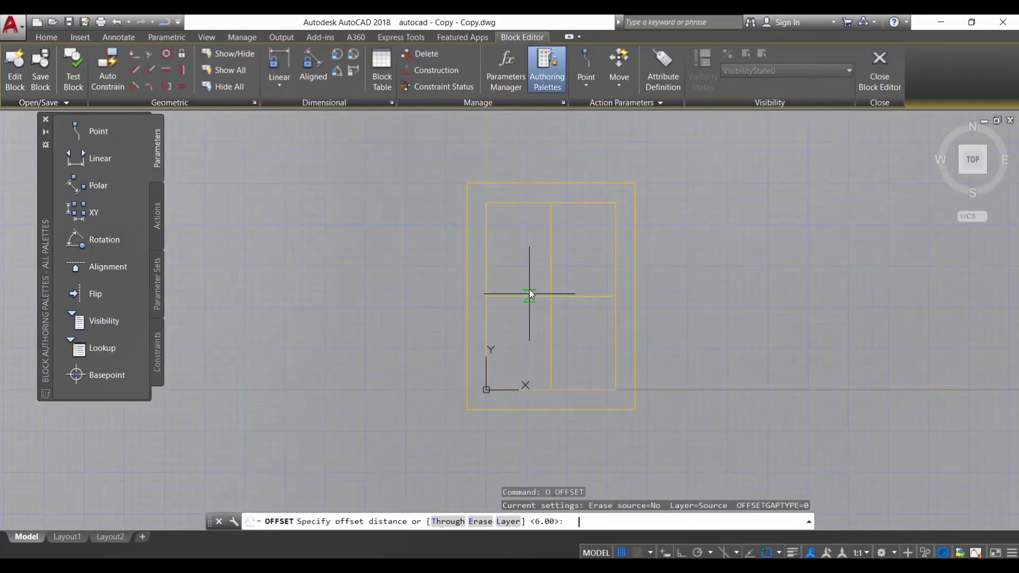
pyautogui.write('1')
pyautogui.press('Return')
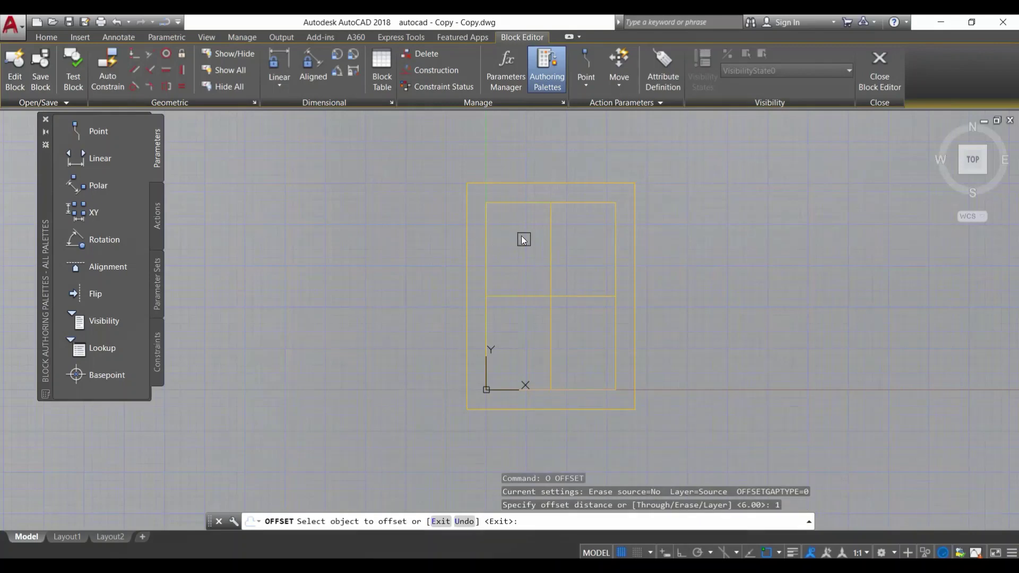
pyautogui.click(548, 244)
pyautogui.click(540, 270)
pyautogui.scroll(5, 552, 279)
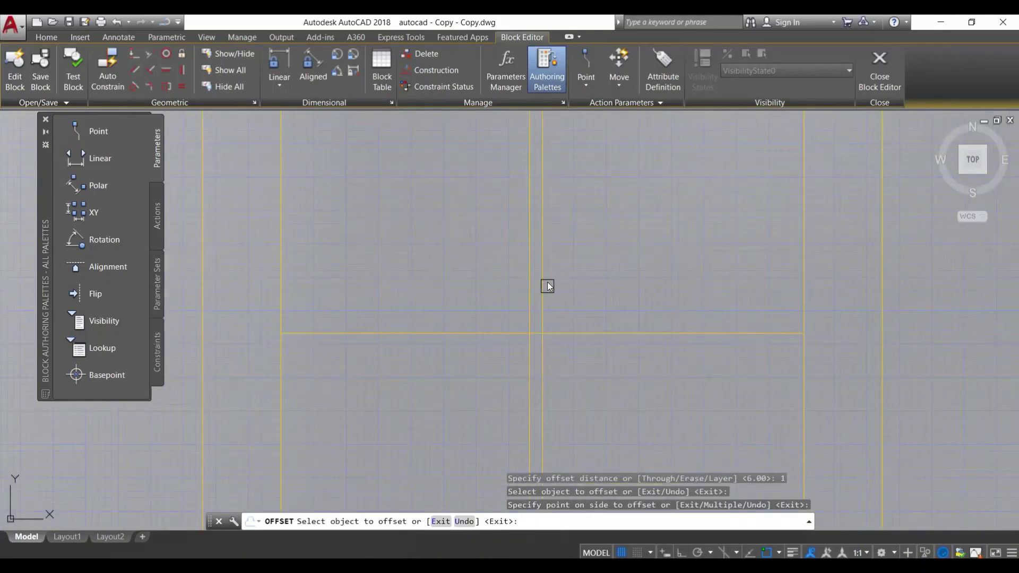
pyautogui.click(544, 282)
pyautogui.click(592, 326)
pyautogui.click(589, 320)
pyautogui.click(590, 324)
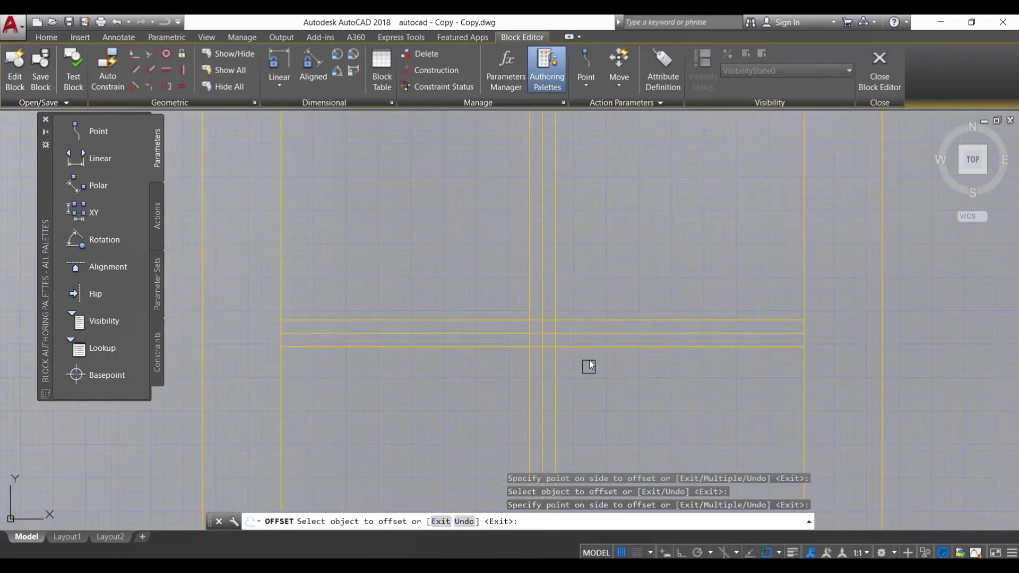
pyautogui.press('Escape')
# - Close the Block Editor and save the changes to WINDOW
pyautogui.scroll(-8, 625, 290)
pyautogui.scroll(2, 561, 326)
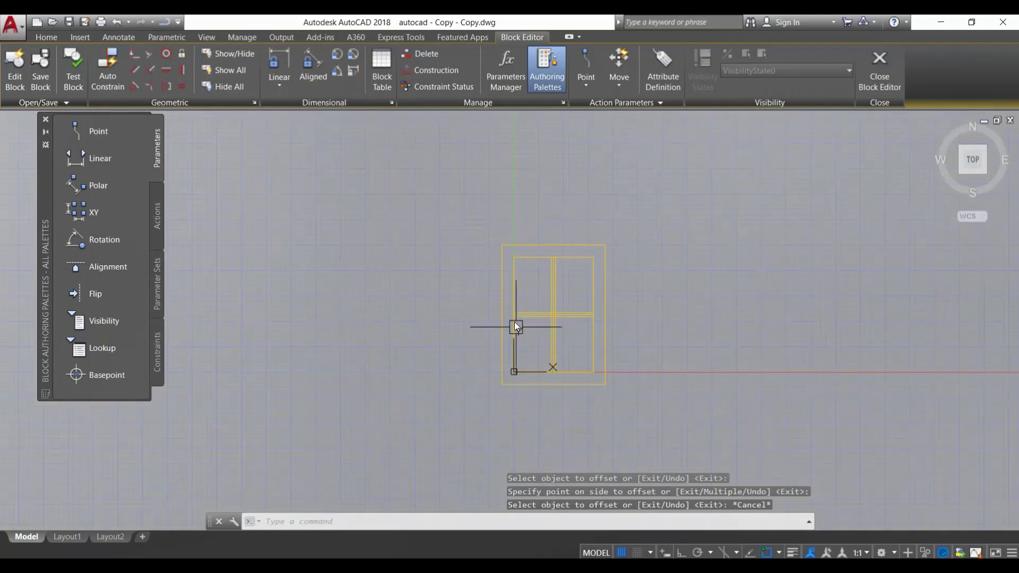
pyautogui.scroll(3, 517, 322)
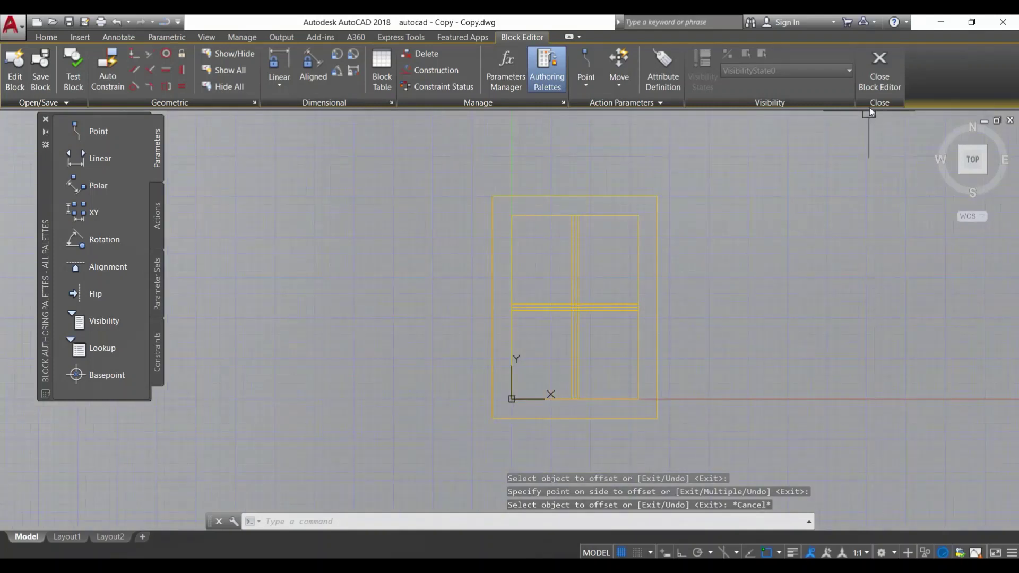
pyautogui.click(884, 71)
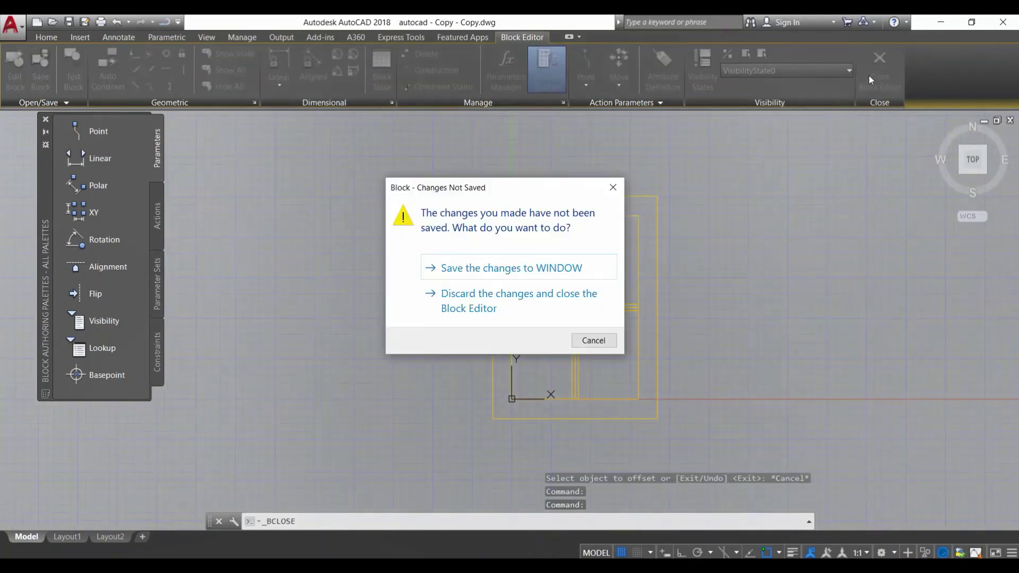
pyautogui.click(461, 268)
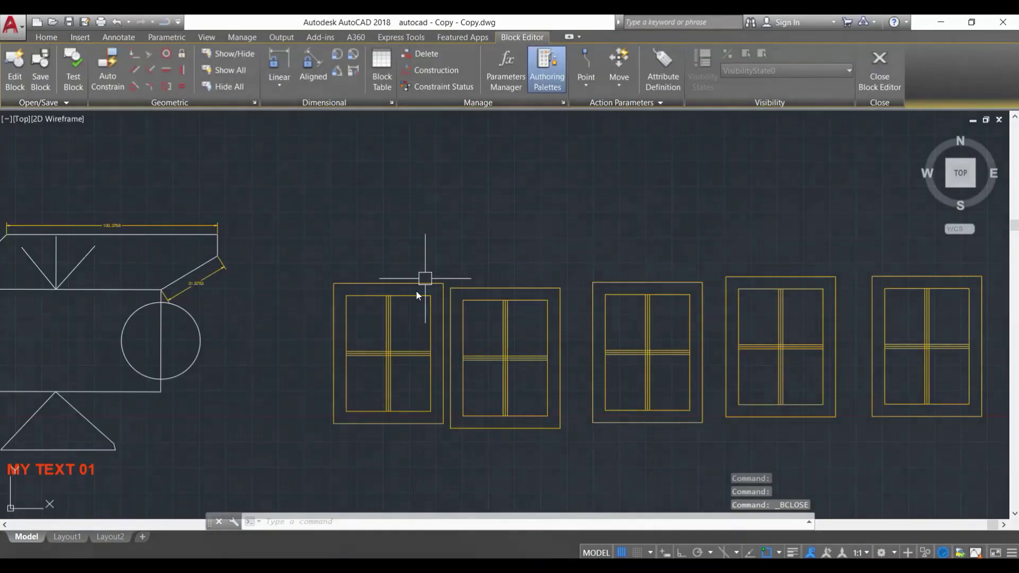
# - Explode the second WINDOW block in the row into separate objects
pyautogui.scroll(-4, 521, 378)
pyautogui.scroll(2, 648, 371)
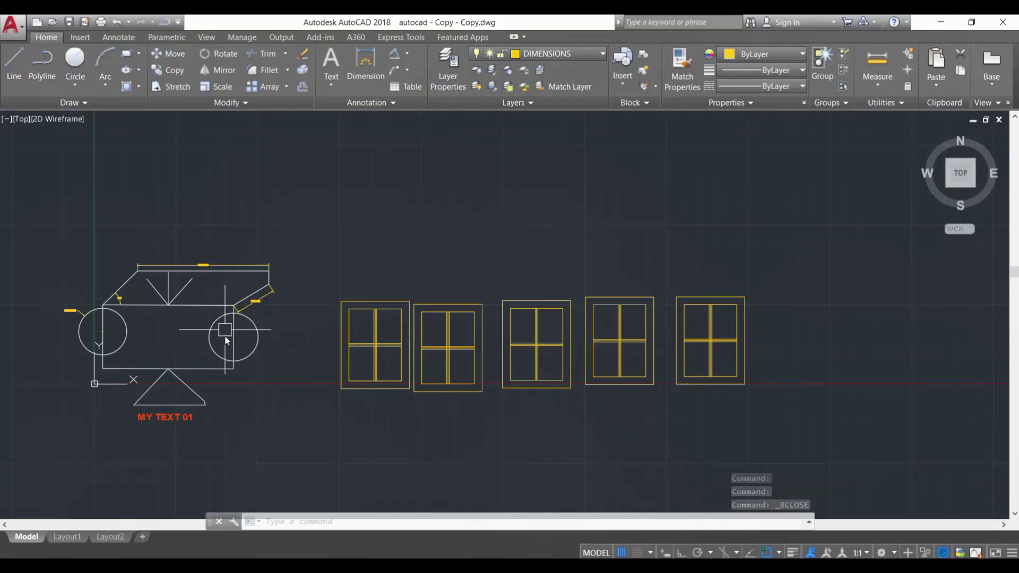
pyautogui.moveTo(227, 336); pyautogui.dragTo(261, 337, button='middle')
pyautogui.scroll(2, 731, 361)
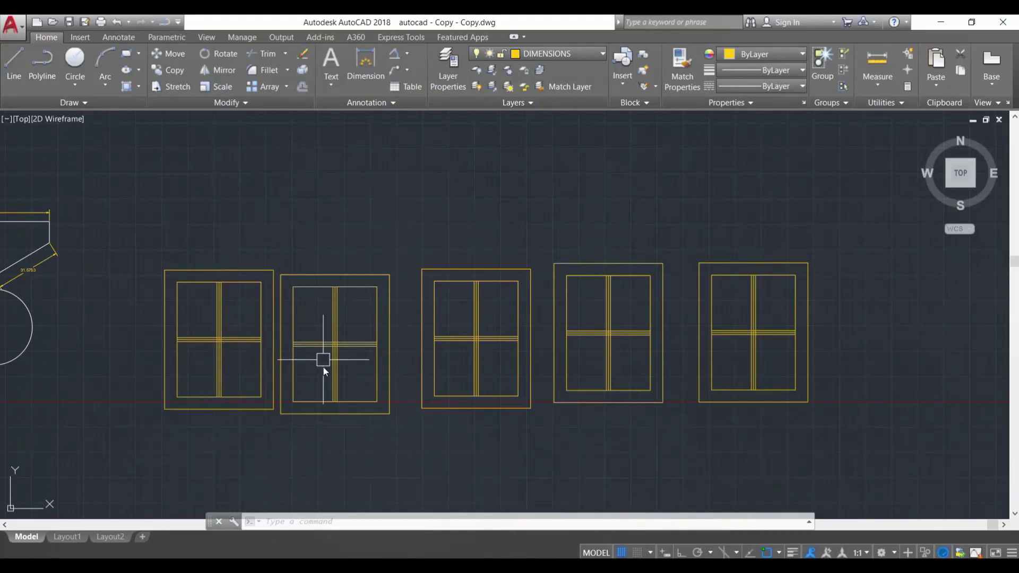
pyautogui.moveTo(323, 373); pyautogui.dragTo(345, 374, button='middle')
pyautogui.click(407, 435)
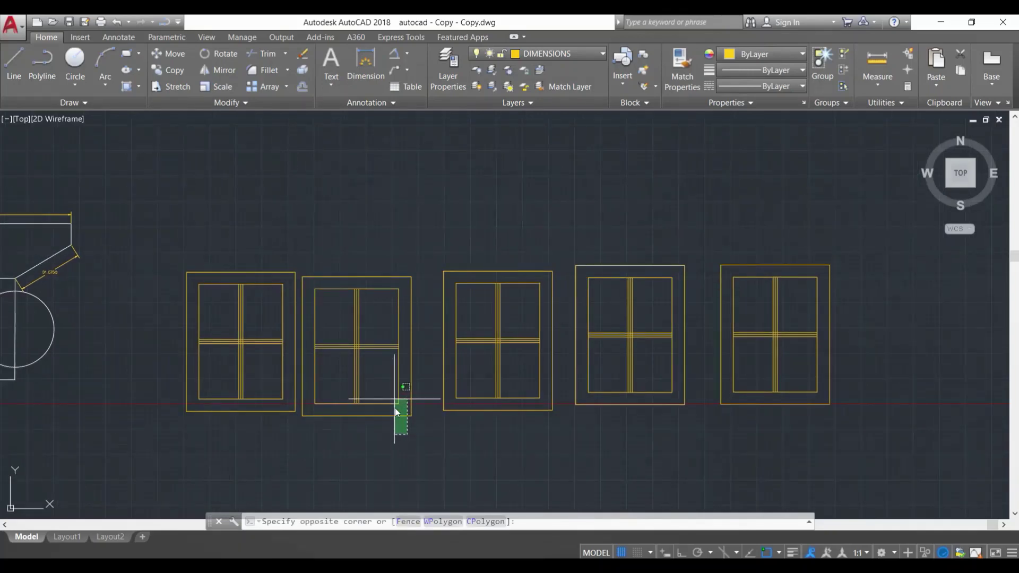
pyautogui.click(391, 406)
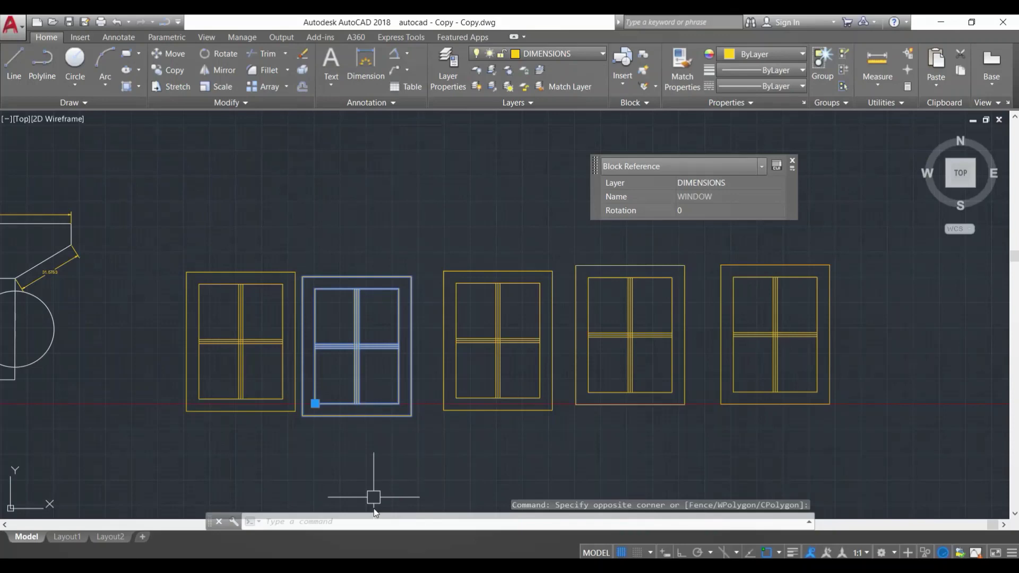
pyautogui.write('x')
pyautogui.press('Return')
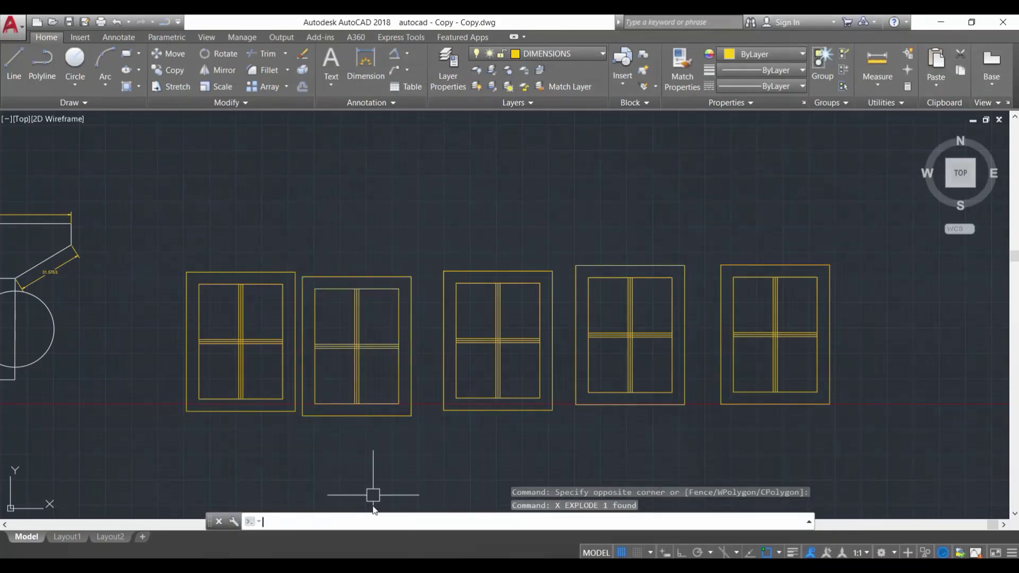
# - Select individual frame and dividing lines of the second window to check whether they are separate objects
pyautogui.click(353, 405)
pyautogui.press('Escape')
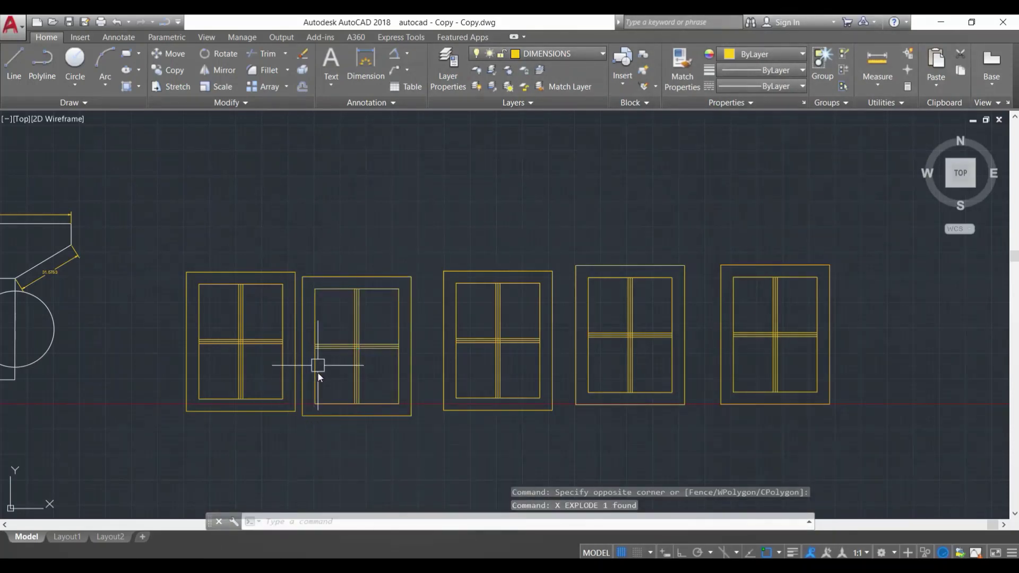
pyautogui.click(352, 417)
pyautogui.press('Escape')
pyautogui.click(355, 378)
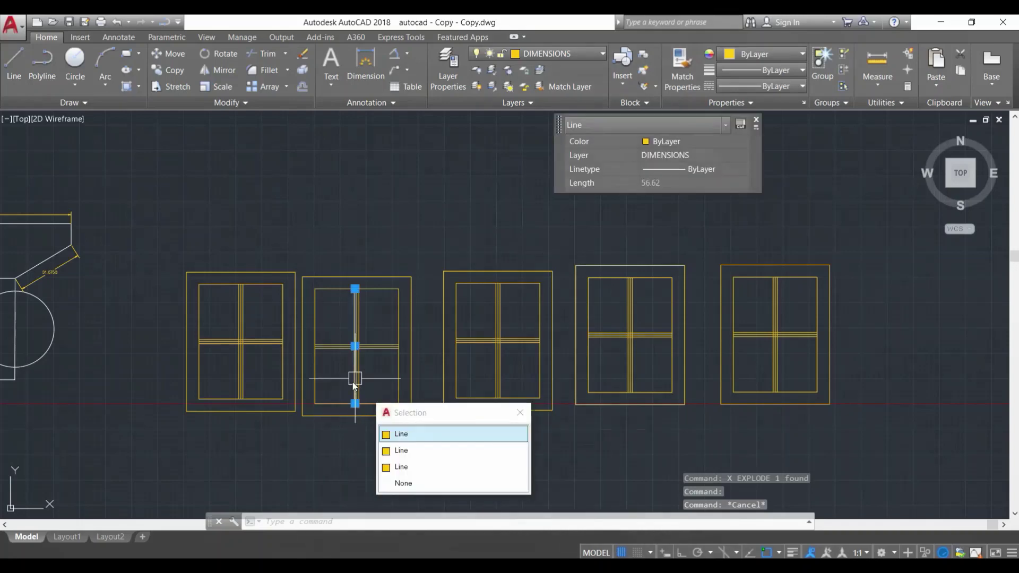
pyautogui.press('Escape')
pyautogui.click(332, 345)
pyautogui.press('Escape')
pyautogui.scroll(3, 349, 312)
pyautogui.click(332, 288)
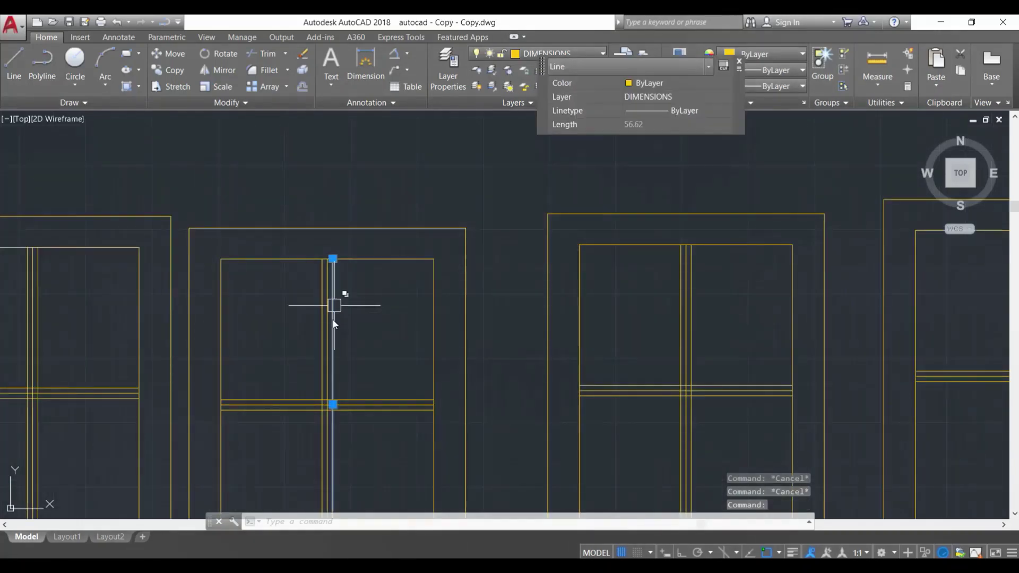
pyautogui.click(367, 261)
pyautogui.press('Escape')
pyautogui.scroll(-3, 228, 343)
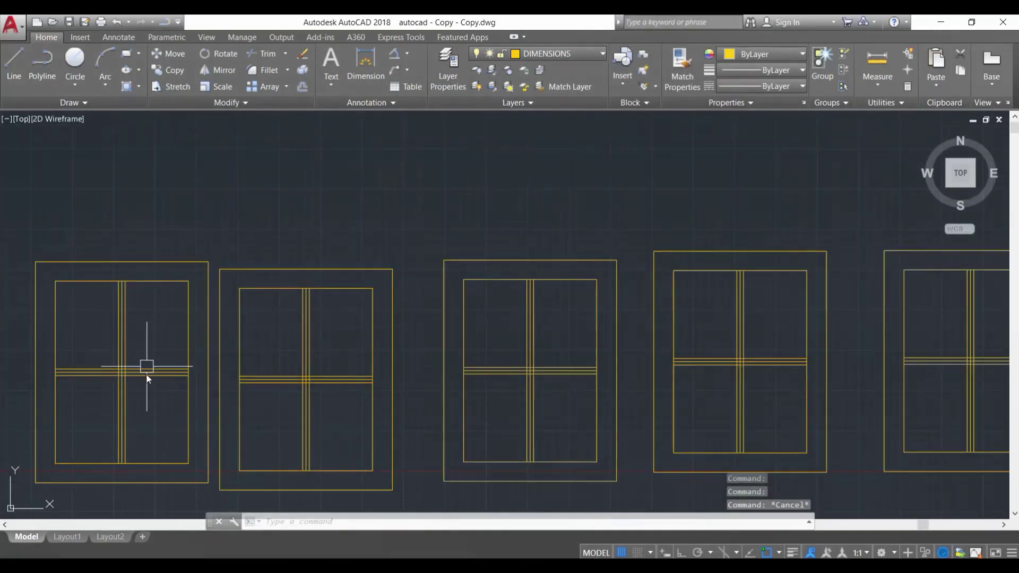
# - Select the neighbouring windows to check whether they are still picked as whole blocks, then clear the selection
pyautogui.click(457, 354)
pyautogui.click(436, 366)
pyautogui.click(215, 374)
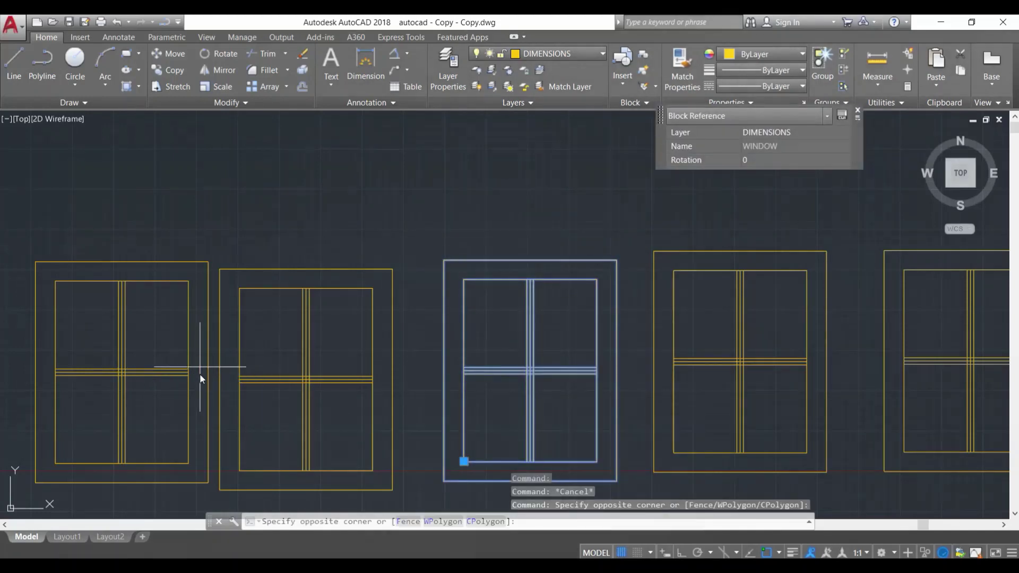
pyautogui.click(202, 373)
pyautogui.scroll(-4, 300, 365)
pyautogui.click(517, 372)
pyautogui.click(498, 371)
pyautogui.press('Escape')
pyautogui.press('Escape')
pyautogui.press('Escape')
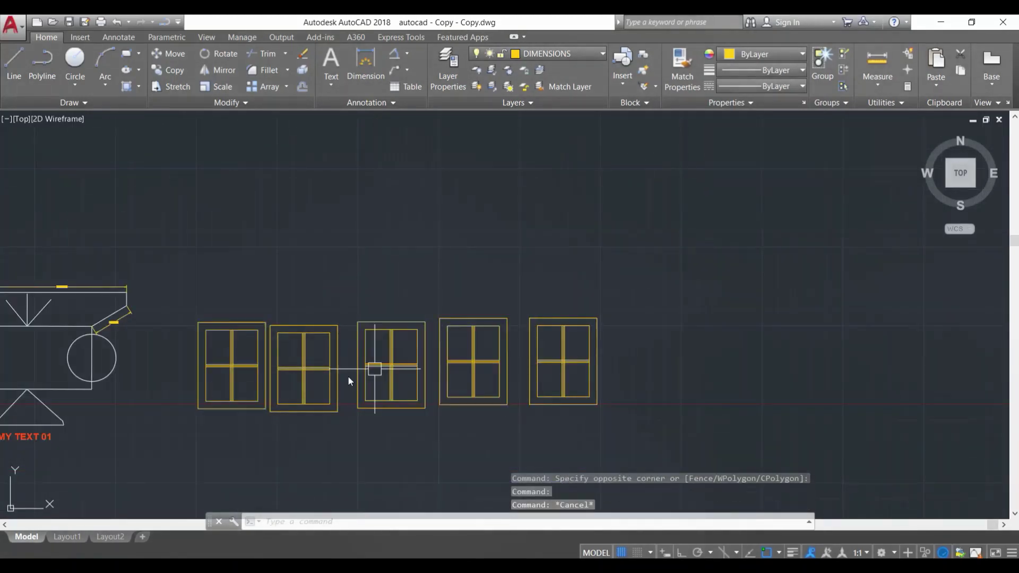
pyautogui.scroll(3, 296, 395)
pyautogui.moveTo(306, 407); pyautogui.dragTo(336, 402, button='middle')
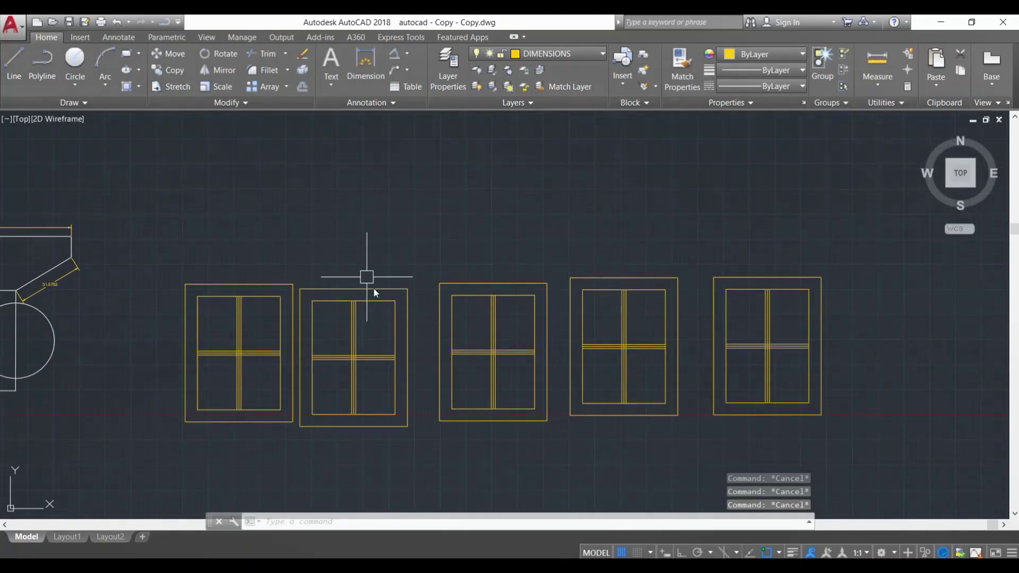
pyautogui.click(313, 297)
pyautogui.press('Escape')
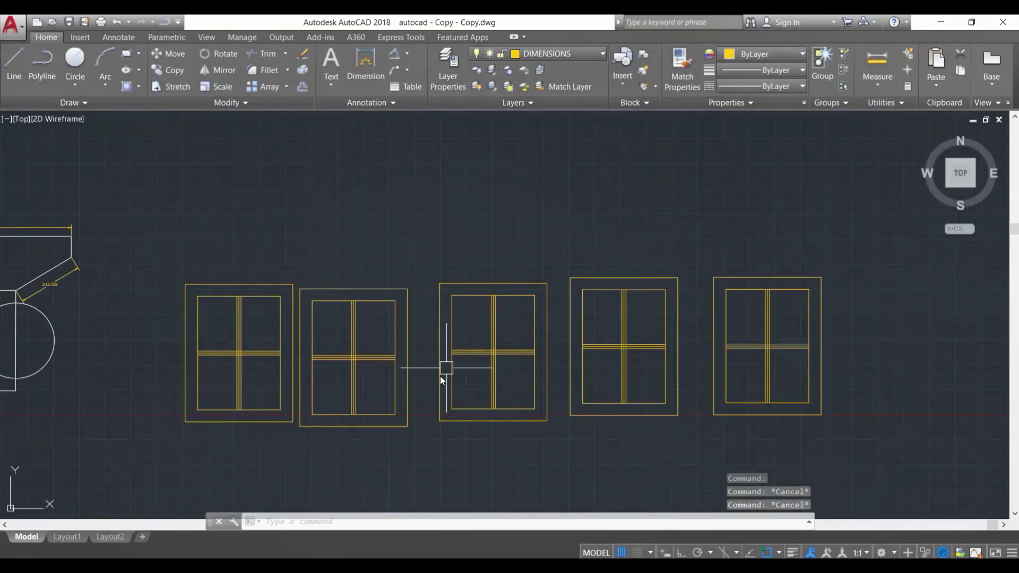
# - Open the plot setup for the model and choose the DWG To PDF.pc3 plotter with ISO A4 (297.00 x 210.00 MM) paper
pyautogui.scroll(-4, 382, 362)
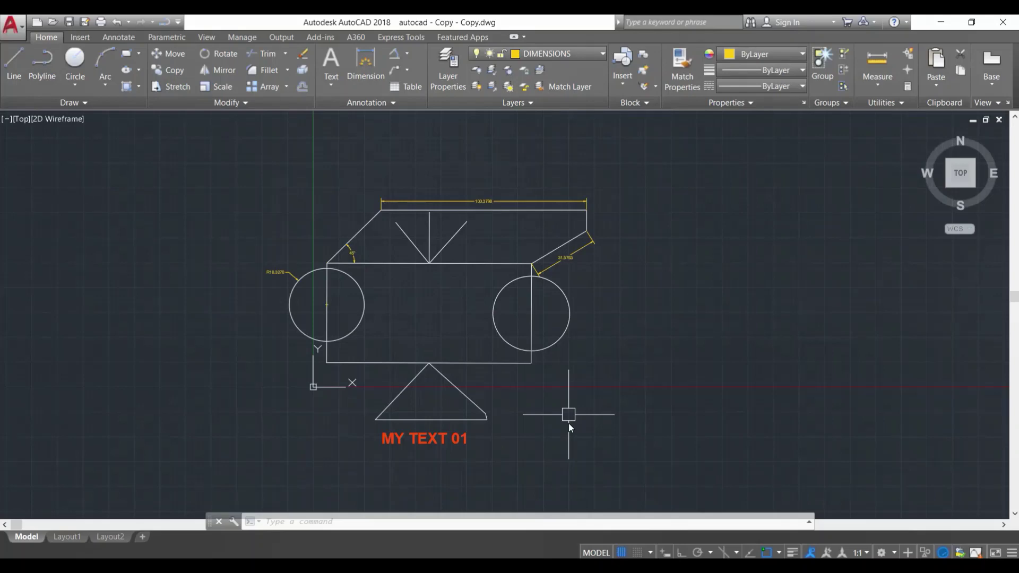
pyautogui.hotkey('ctrl', 'p')
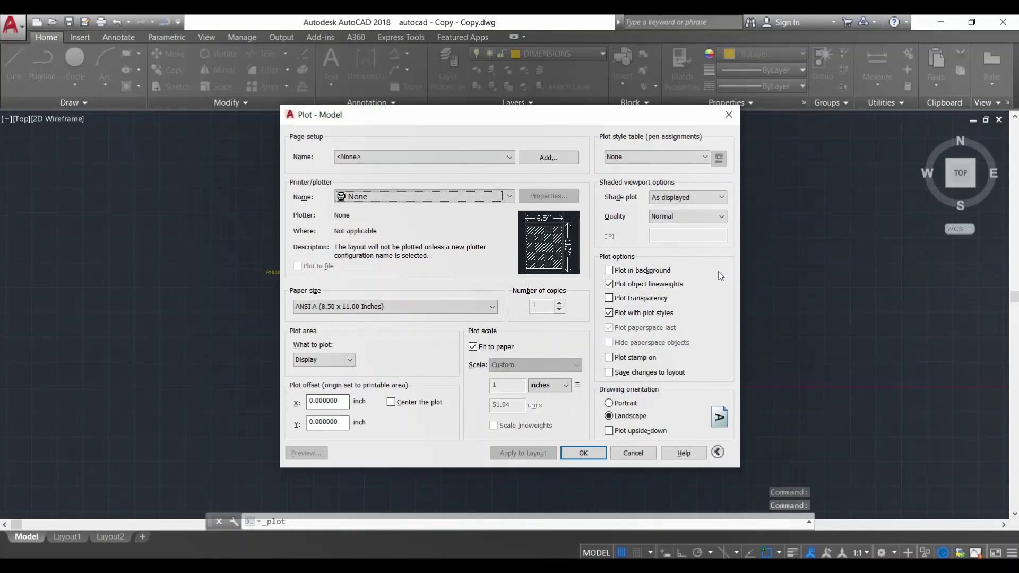
pyautogui.click(371, 194)
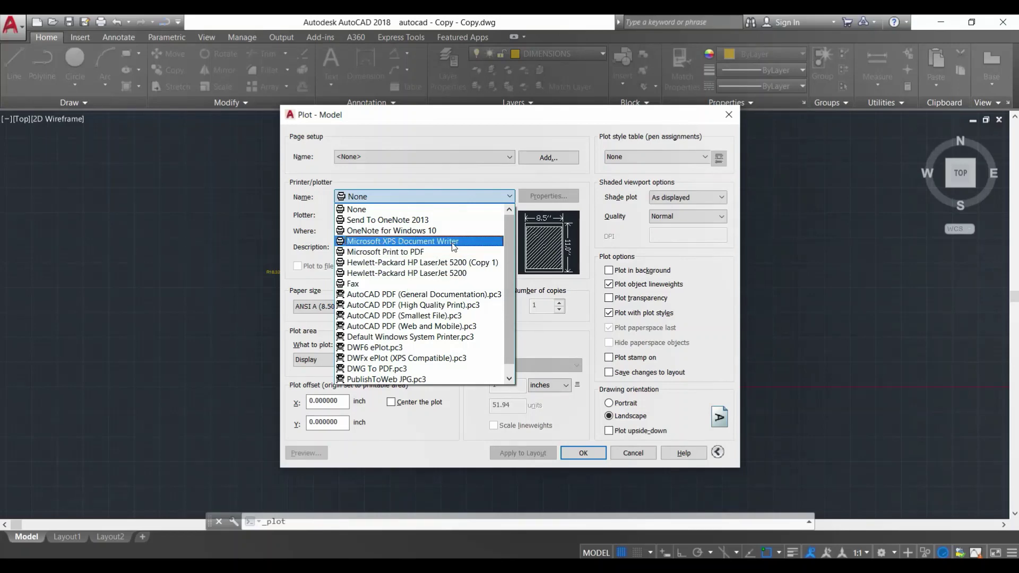
pyautogui.click(383, 367)
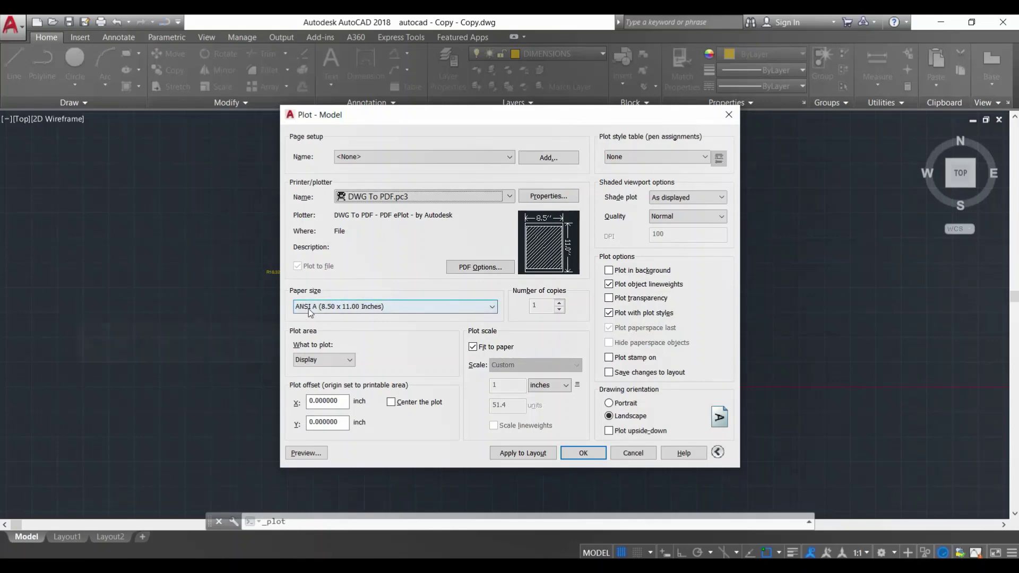
pyautogui.click(348, 311)
pyautogui.scroll(6, 353, 332)
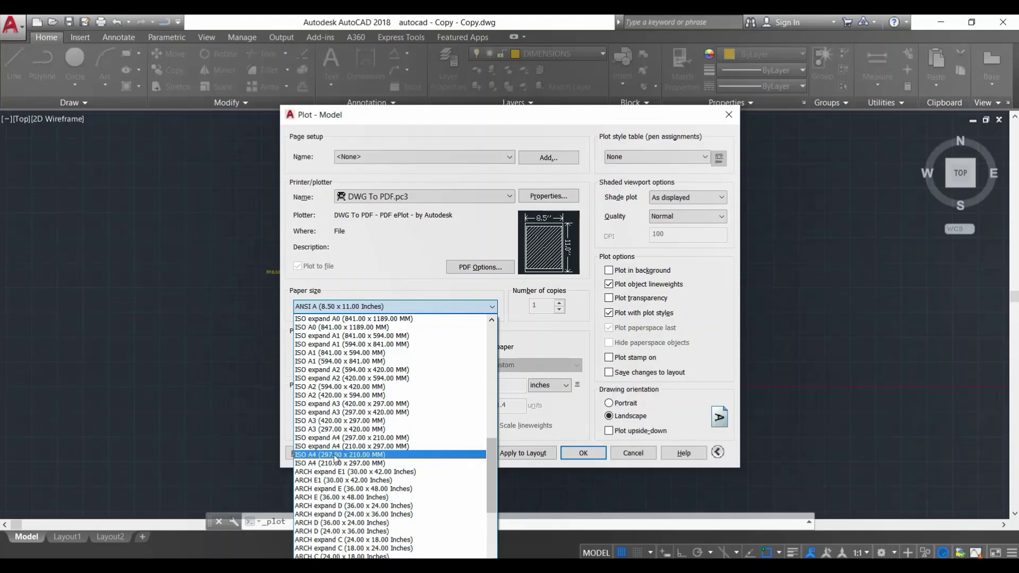
pyautogui.click(334, 455)
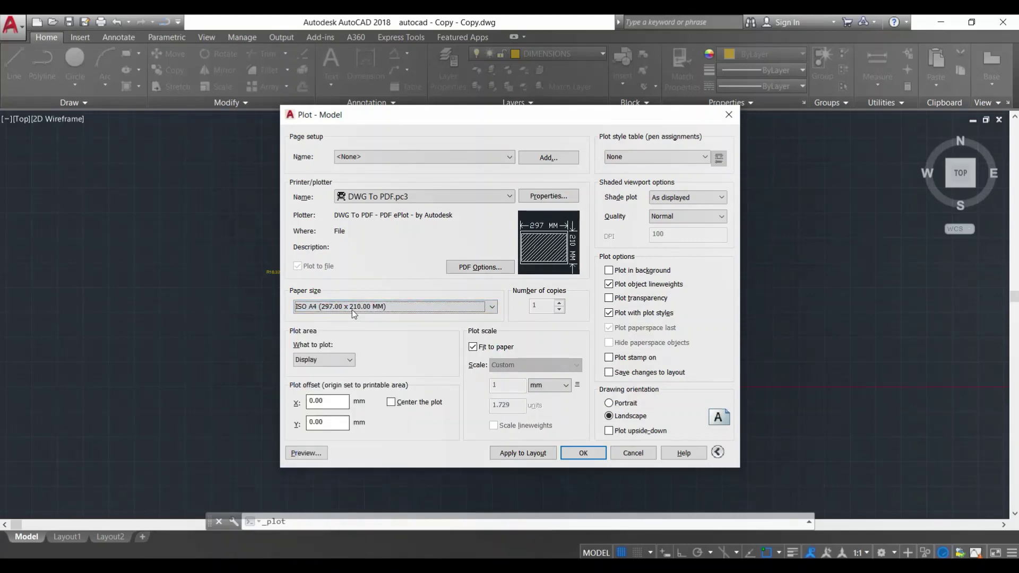
# - Set the plot area to a window enclosing the dimensioned shape and MY TEXT 01, and preview the plot
pyautogui.click(310, 361)
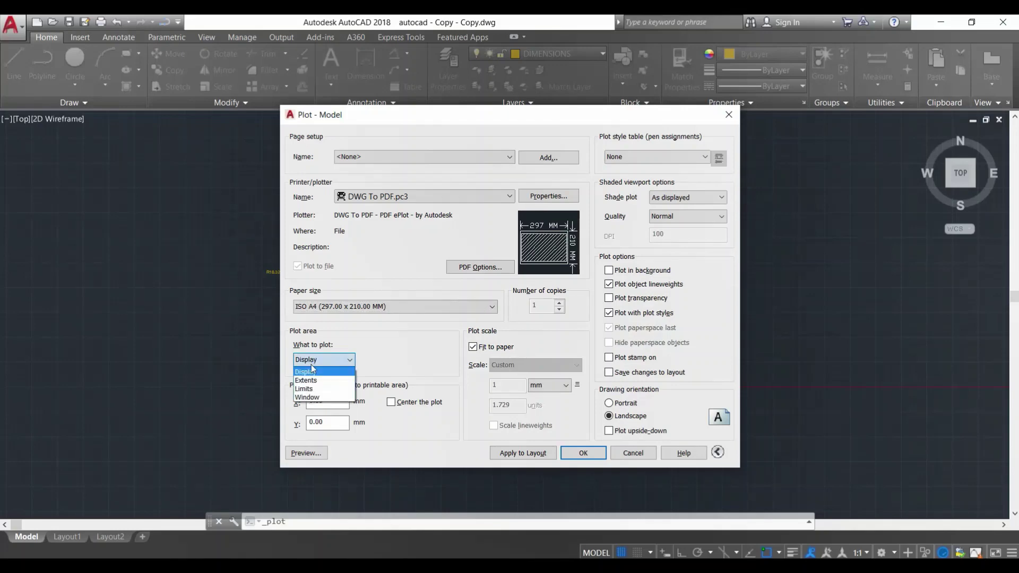
pyautogui.click(308, 397)
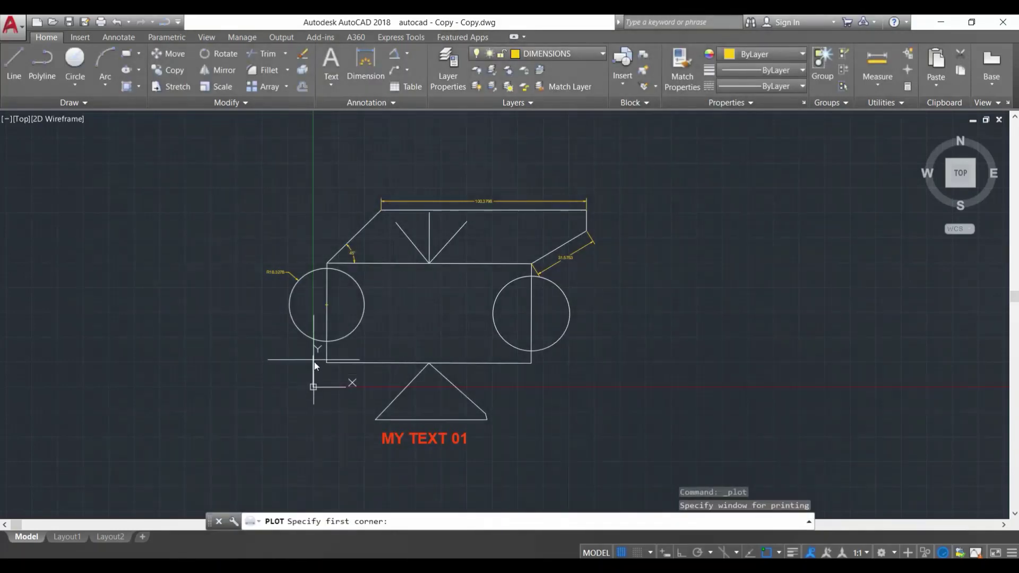
pyautogui.click(251, 169)
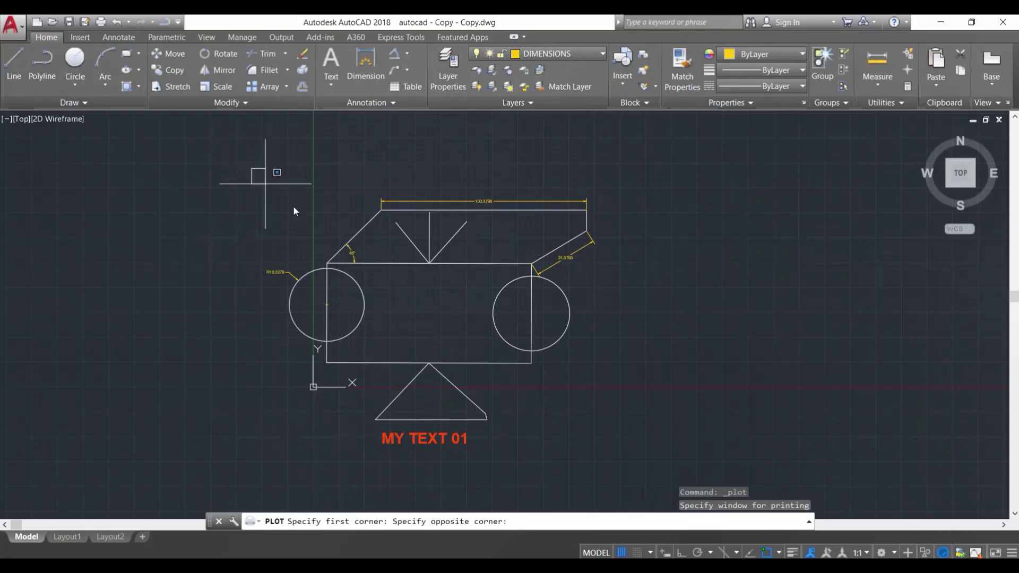
pyautogui.click(629, 486)
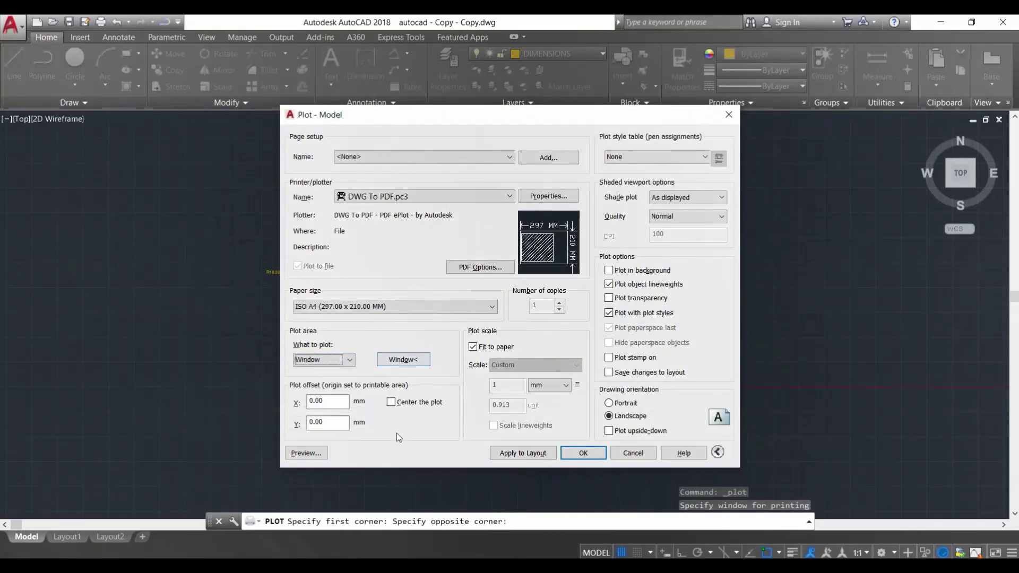
pyautogui.click(303, 452)
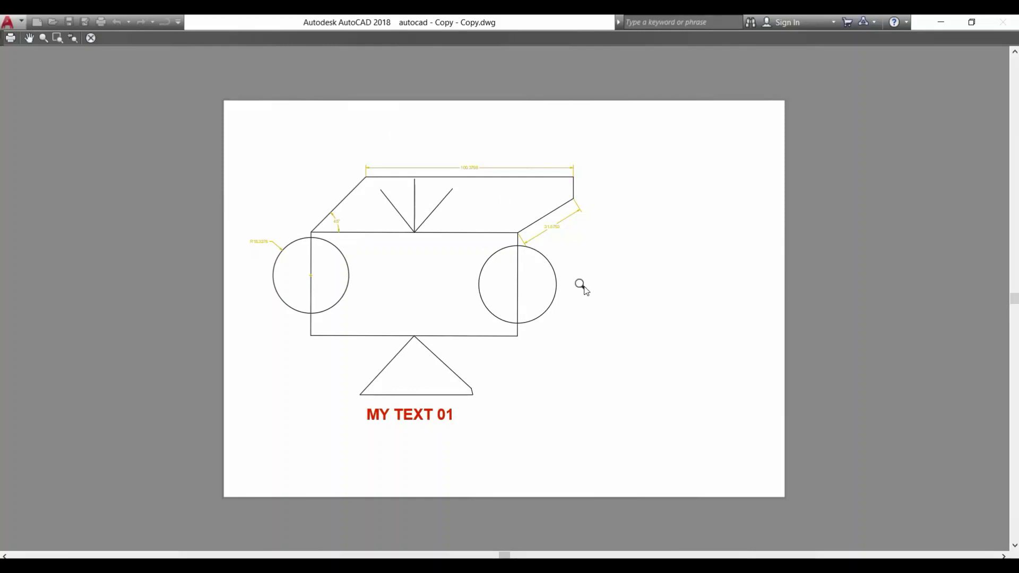
pyautogui.press('Escape')
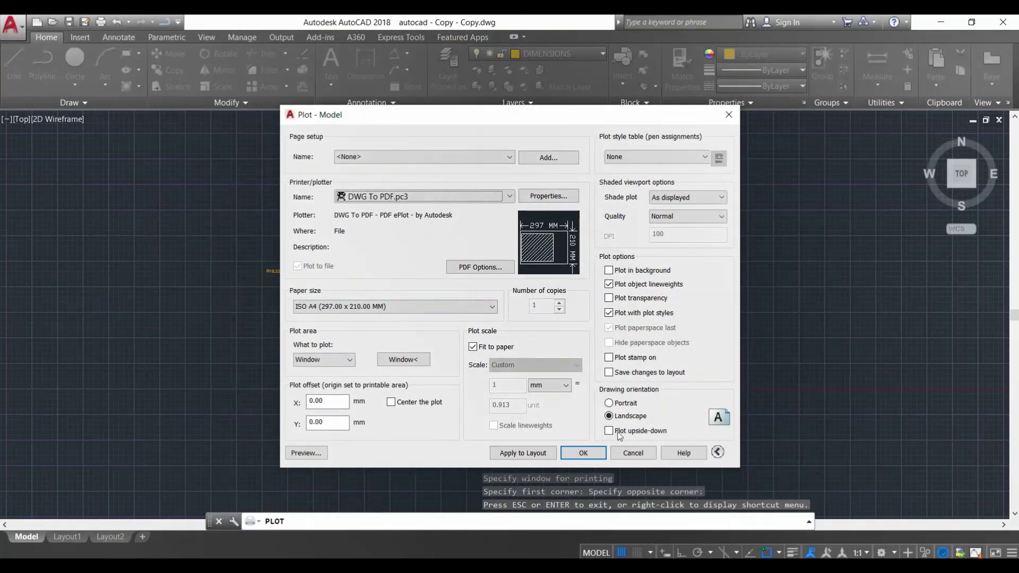
# - Switch the drawing orientation to portrait, center the plot on the paper and preview the result
pyautogui.click(632, 405)
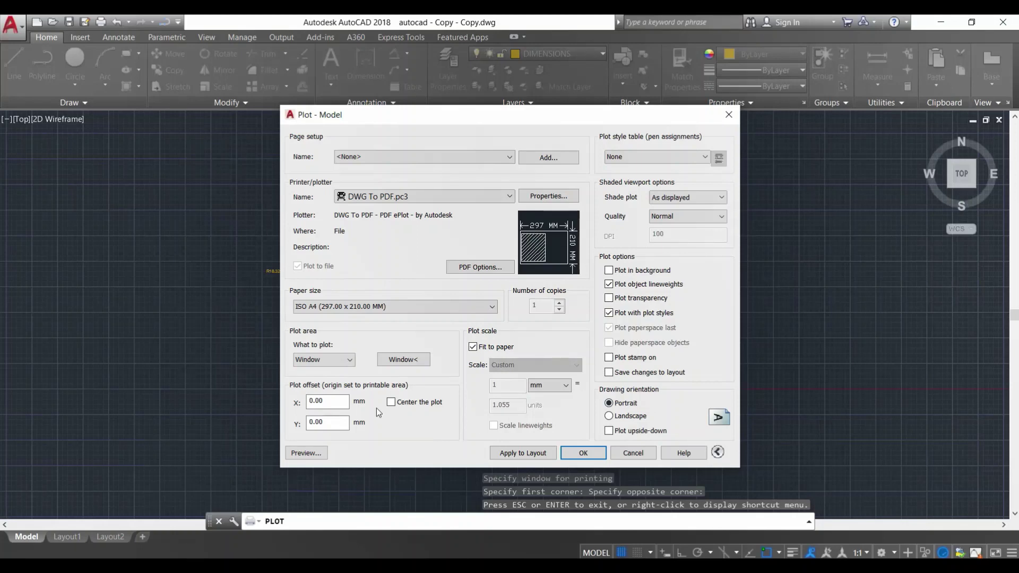
pyautogui.click(392, 404)
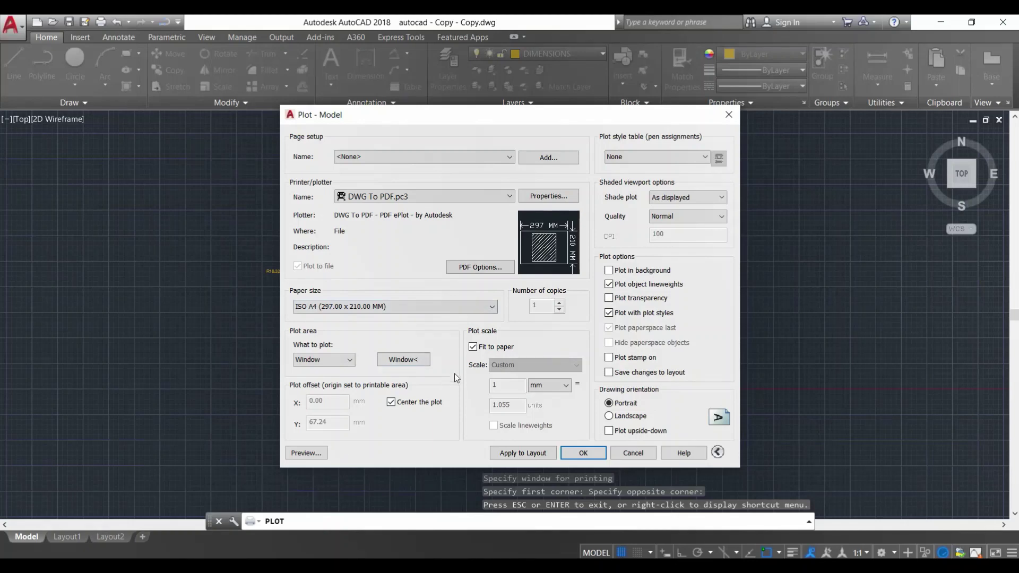
pyautogui.click(307, 452)
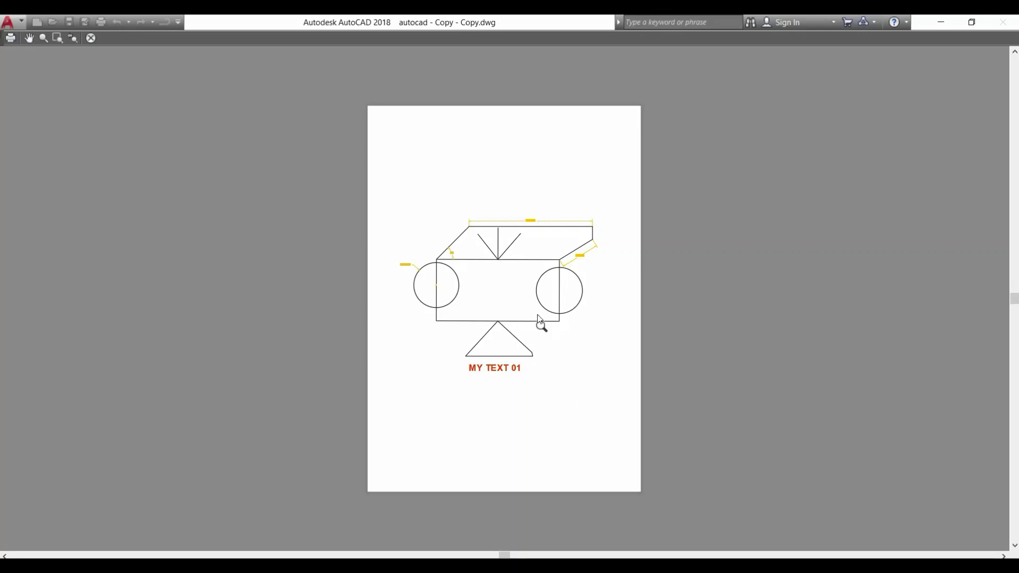
pyautogui.press('Escape')
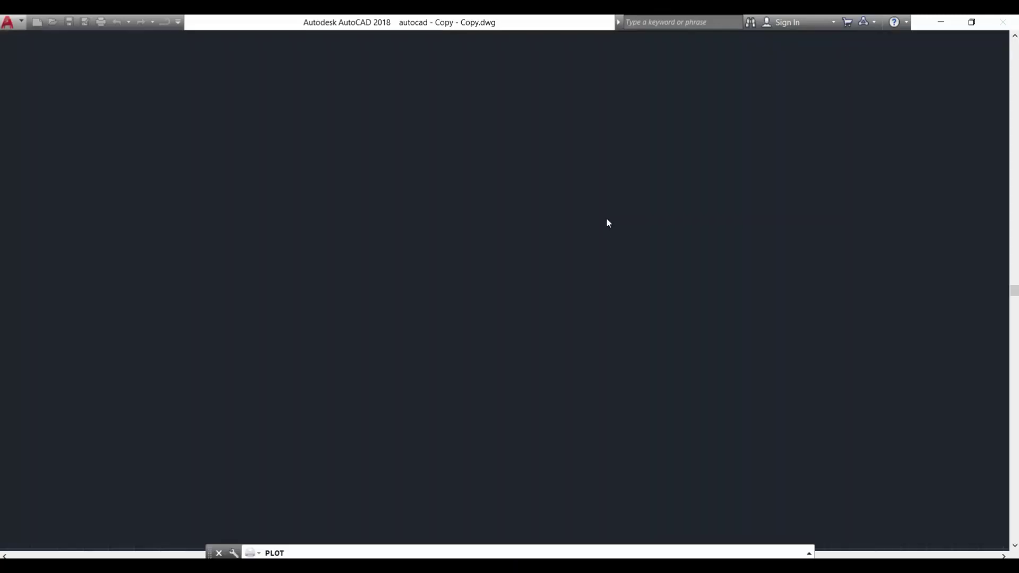
# - Set the drawing orientation to landscape and plot the sheet from its preview
pyautogui.click(646, 419)
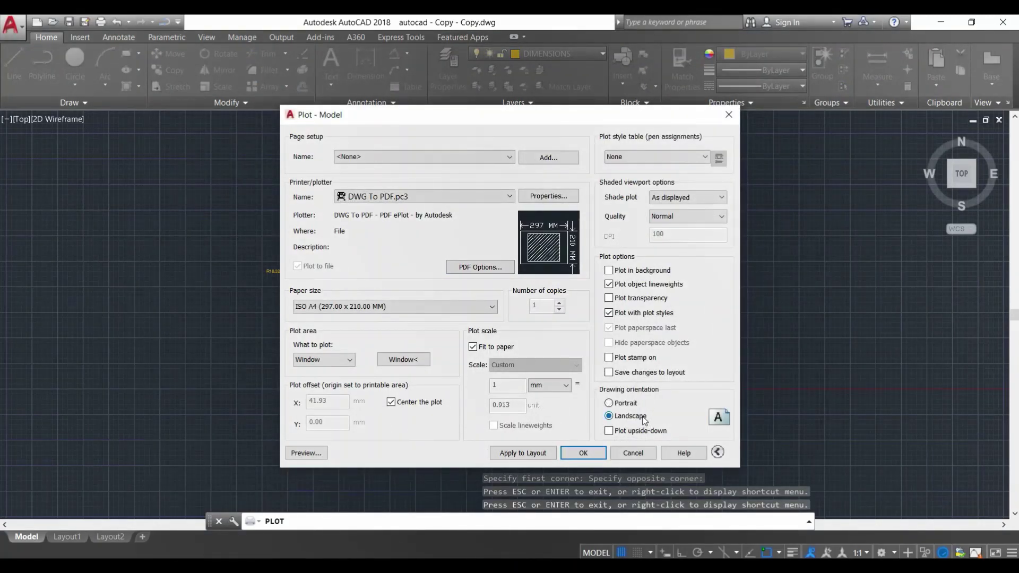
pyautogui.click(296, 454)
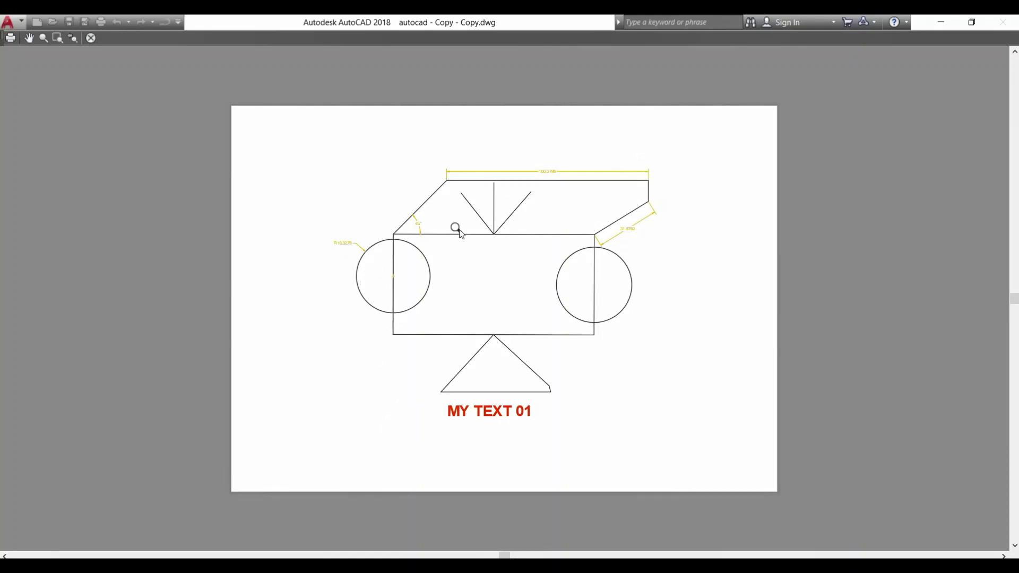
pyautogui.rightClick(347, 200)
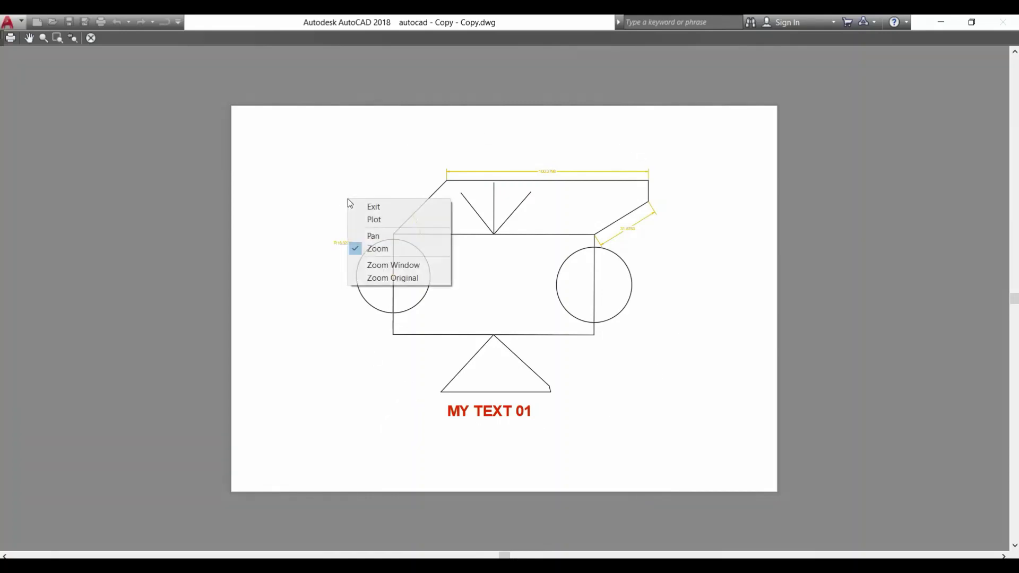
pyautogui.click(375, 220)
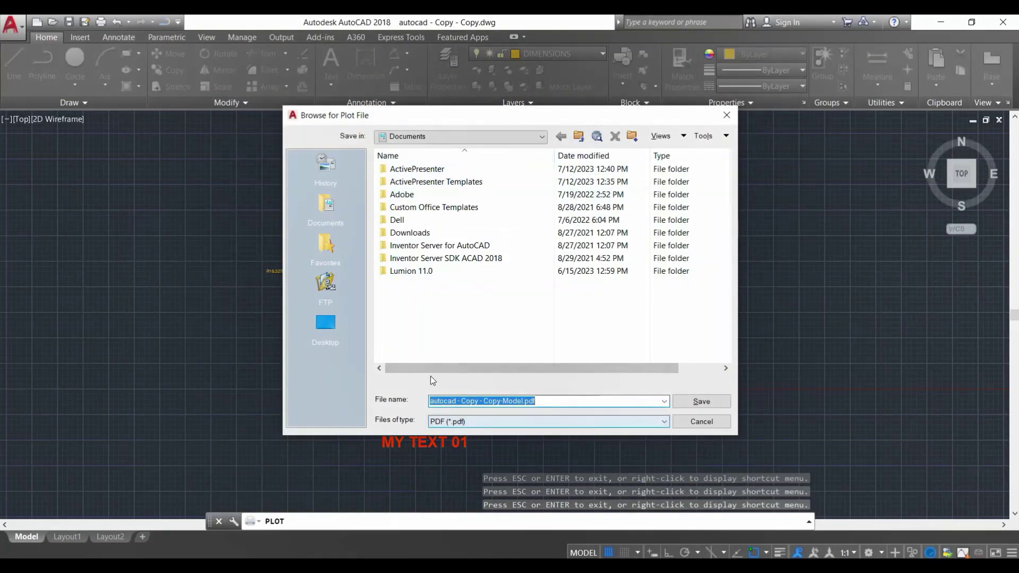
# - Save the plotted PDF on the Desktop under the file name ABC
pyautogui.click(323, 339)
pyautogui.tripleClick(455, 400)
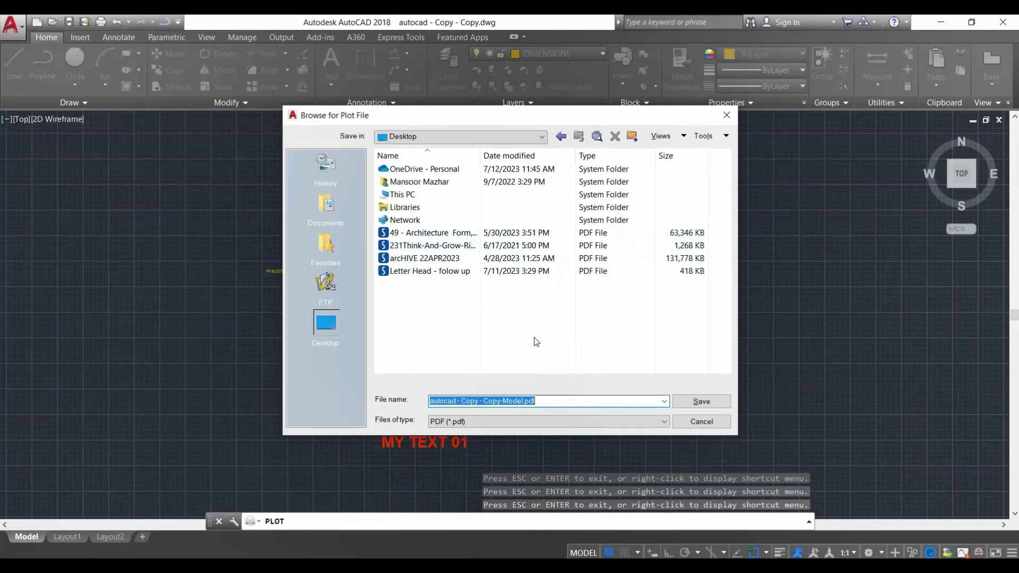
pyautogui.write('ABC')
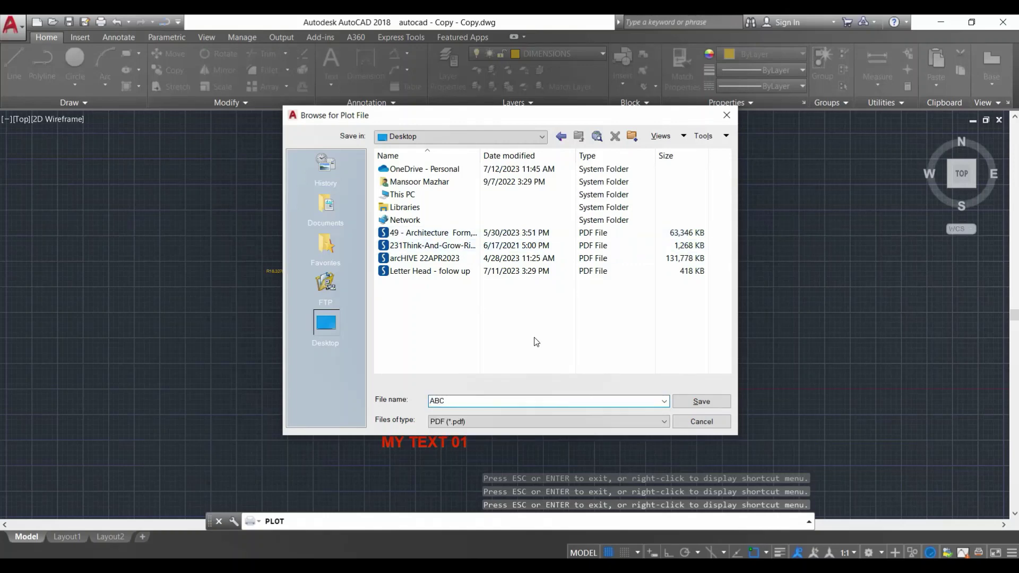
pyautogui.click(727, 403)
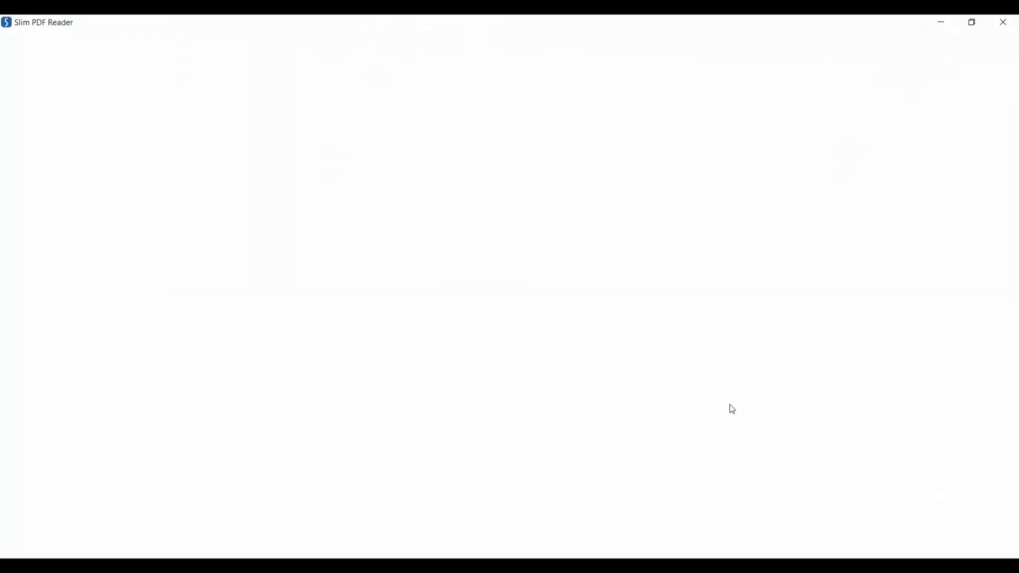